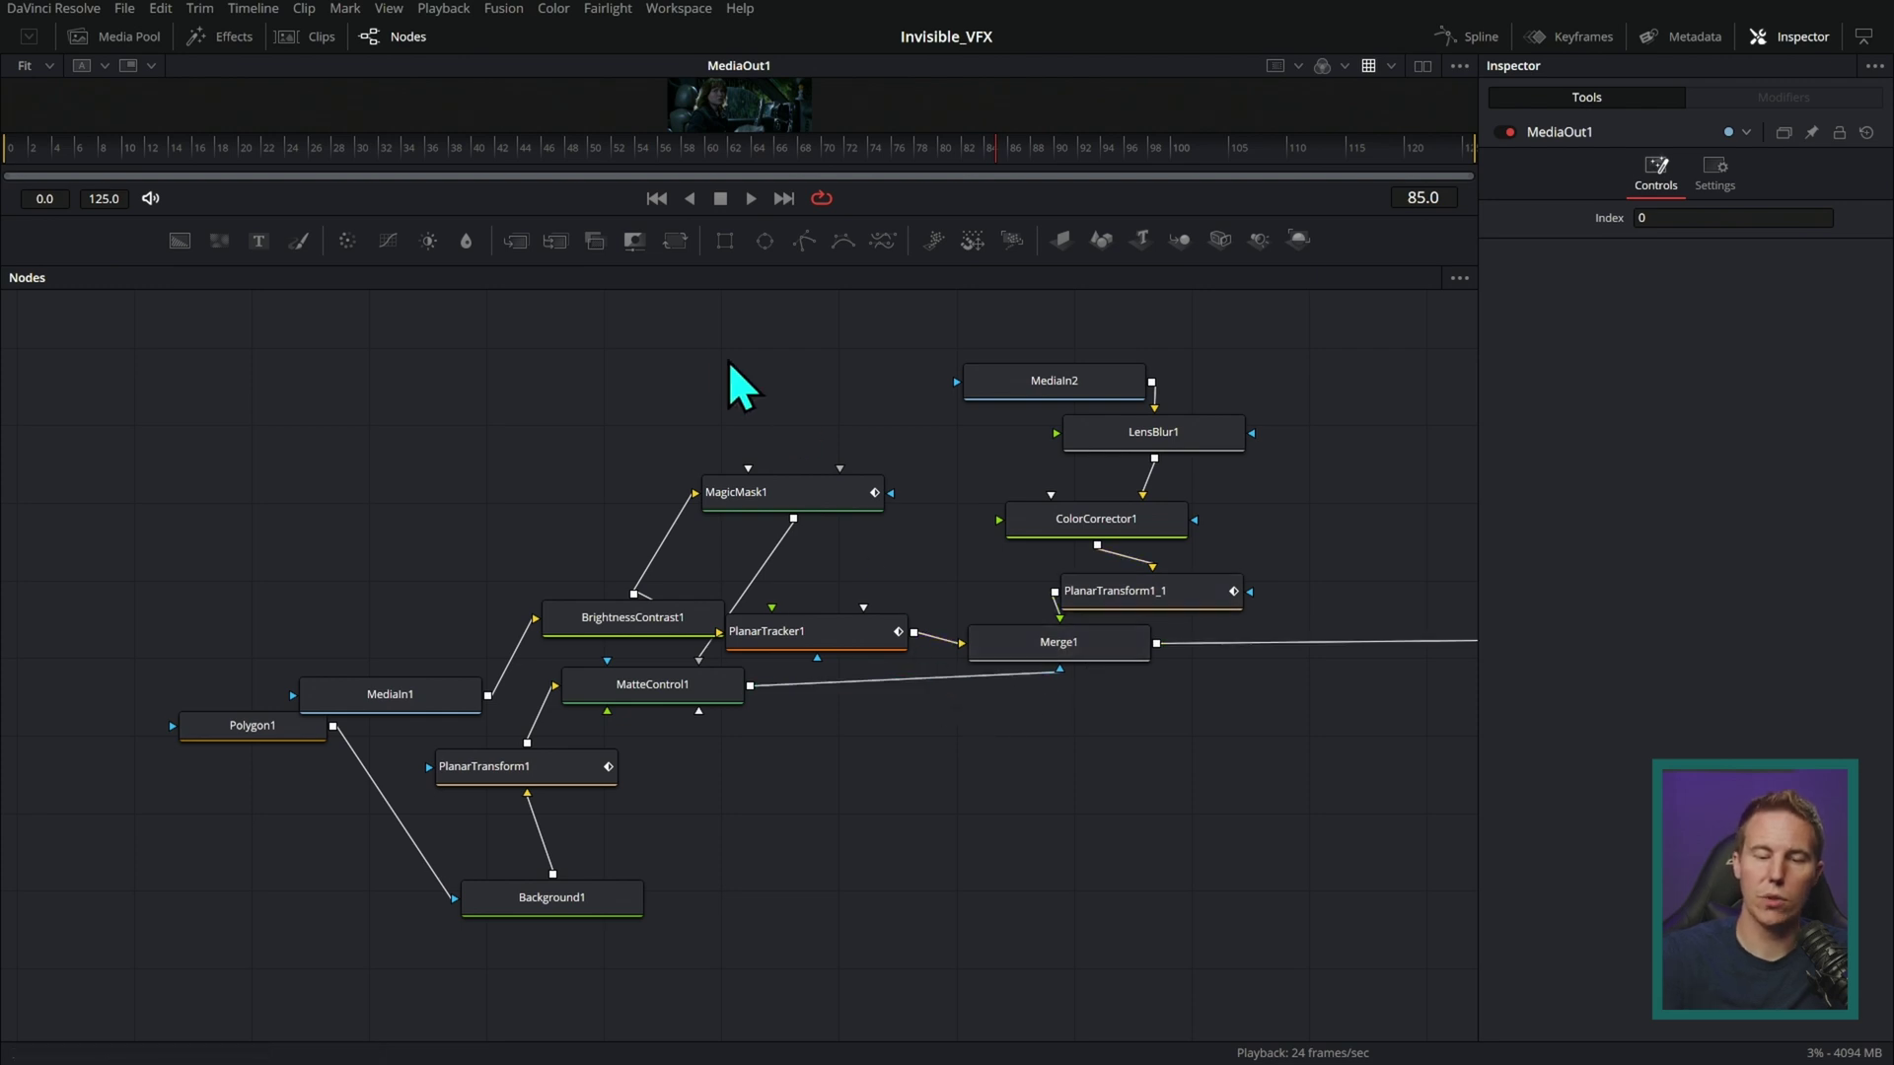
- Bring up the node editor's context menu on empty canvas in the Nodes panel
right_click(717, 367)
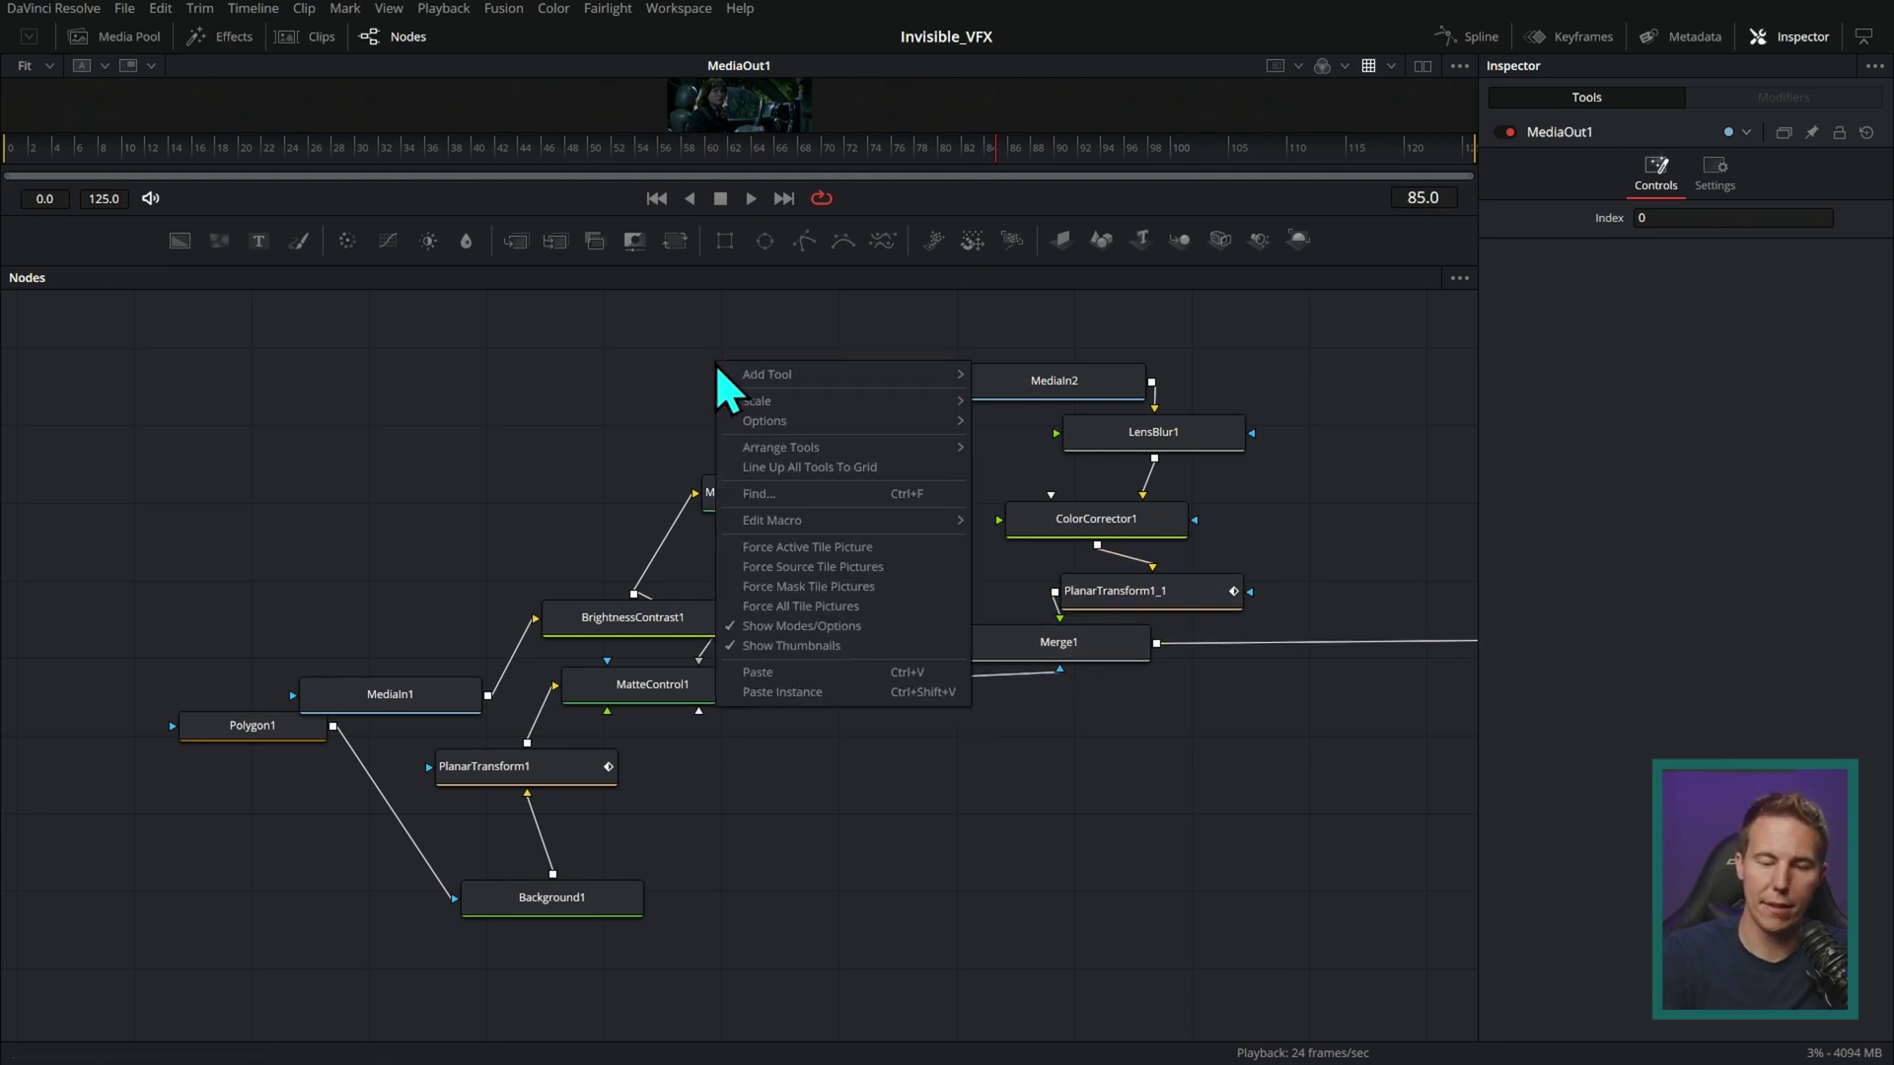
- Check the Arrange Tools options, dismiss the menu, and select MediaIn2 together with LensBlur1
mouse_move(880, 447)
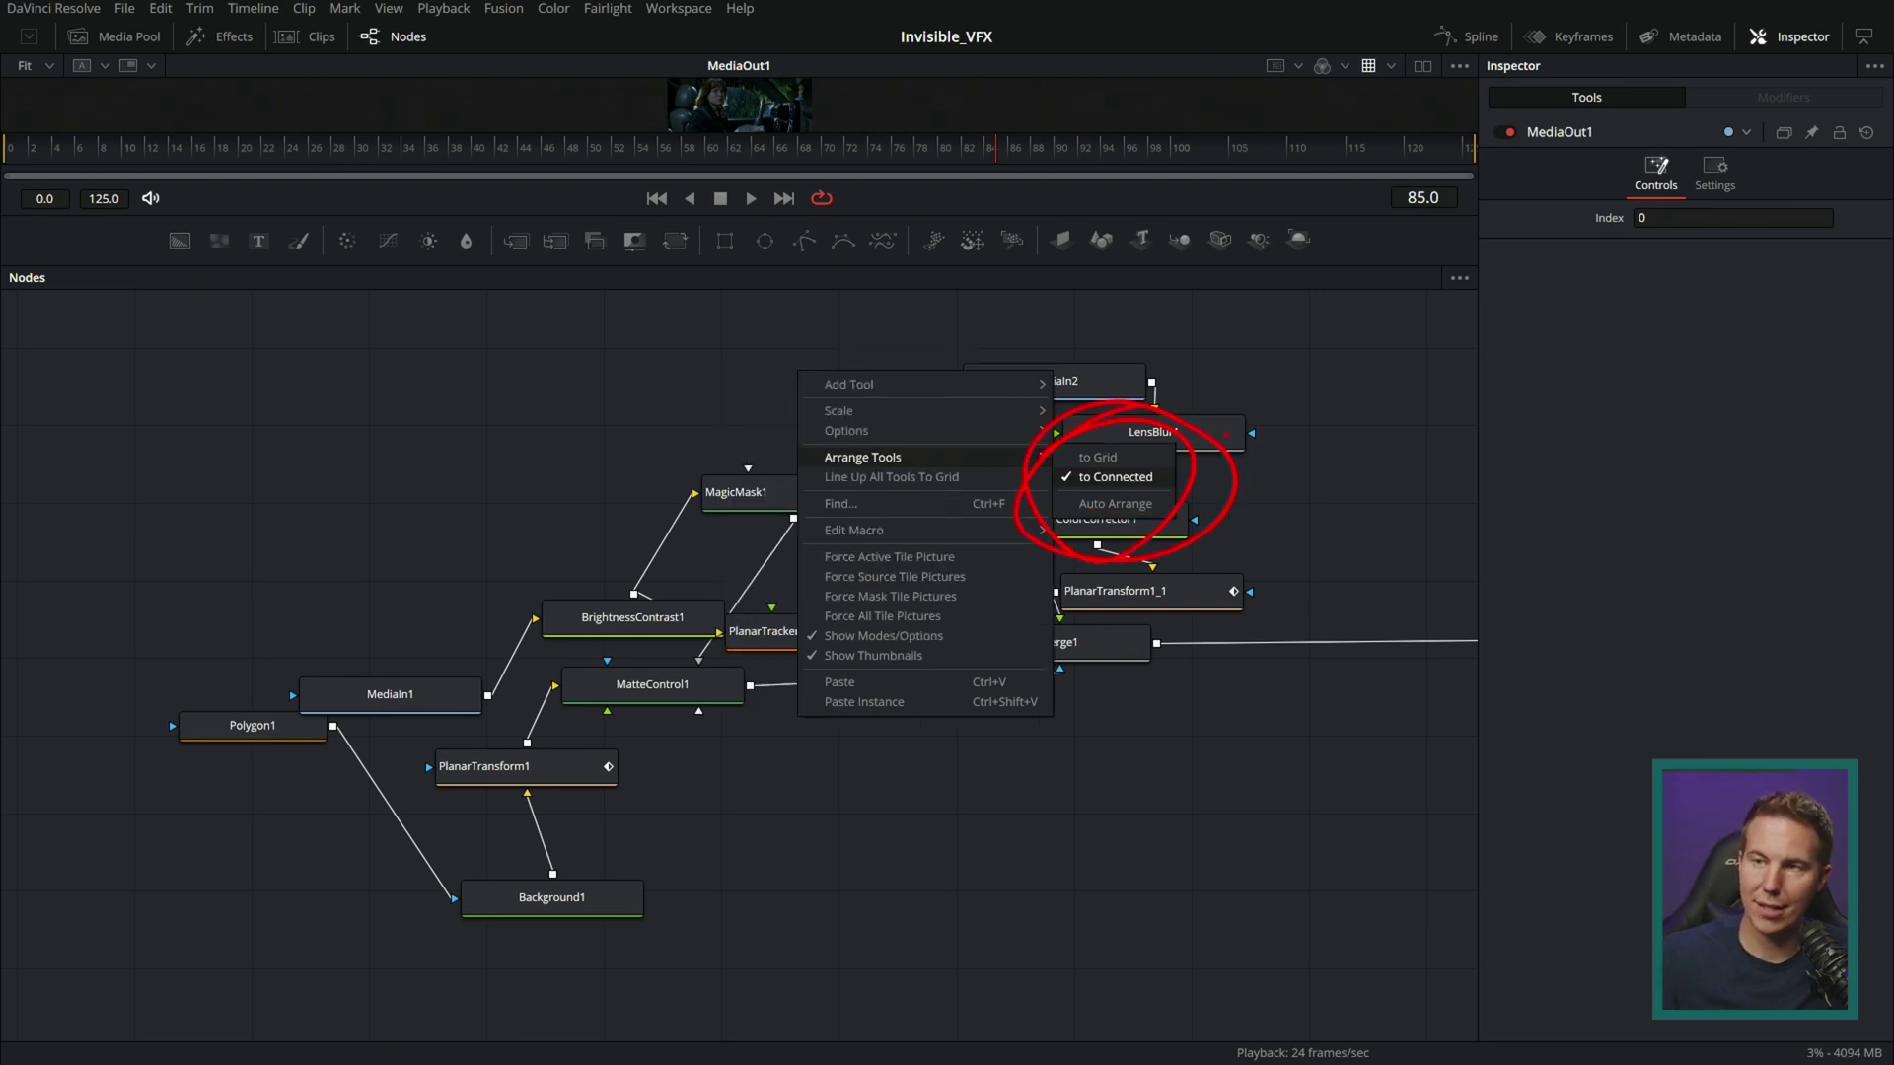
left_click(1267, 720)
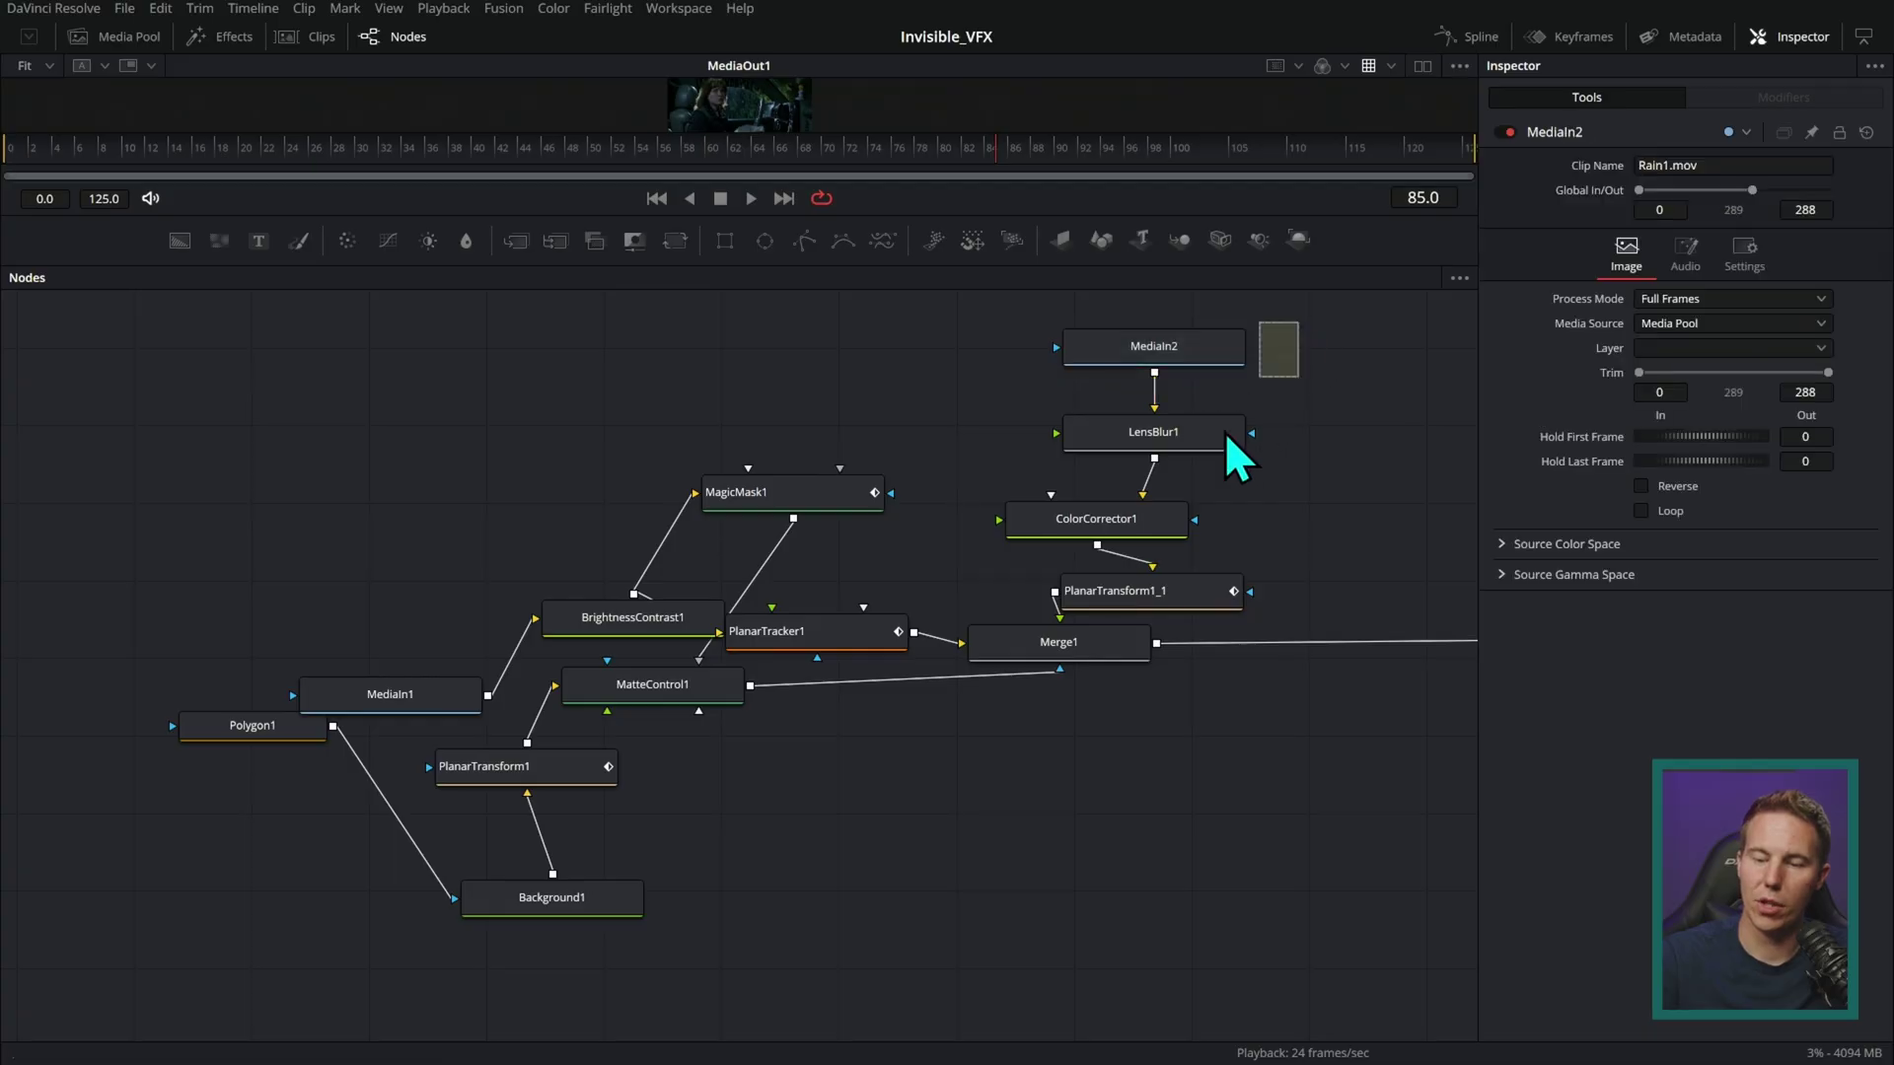
left_click(1174, 427, "ctrl")
- Align MediaIn2, LensBlur1, ColorCorrector1 and PlanarTransform1_1 into one column above Merge1
left_click(1144, 524, "ctrl")
left_click_drag(1144, 525, 1205, 499)
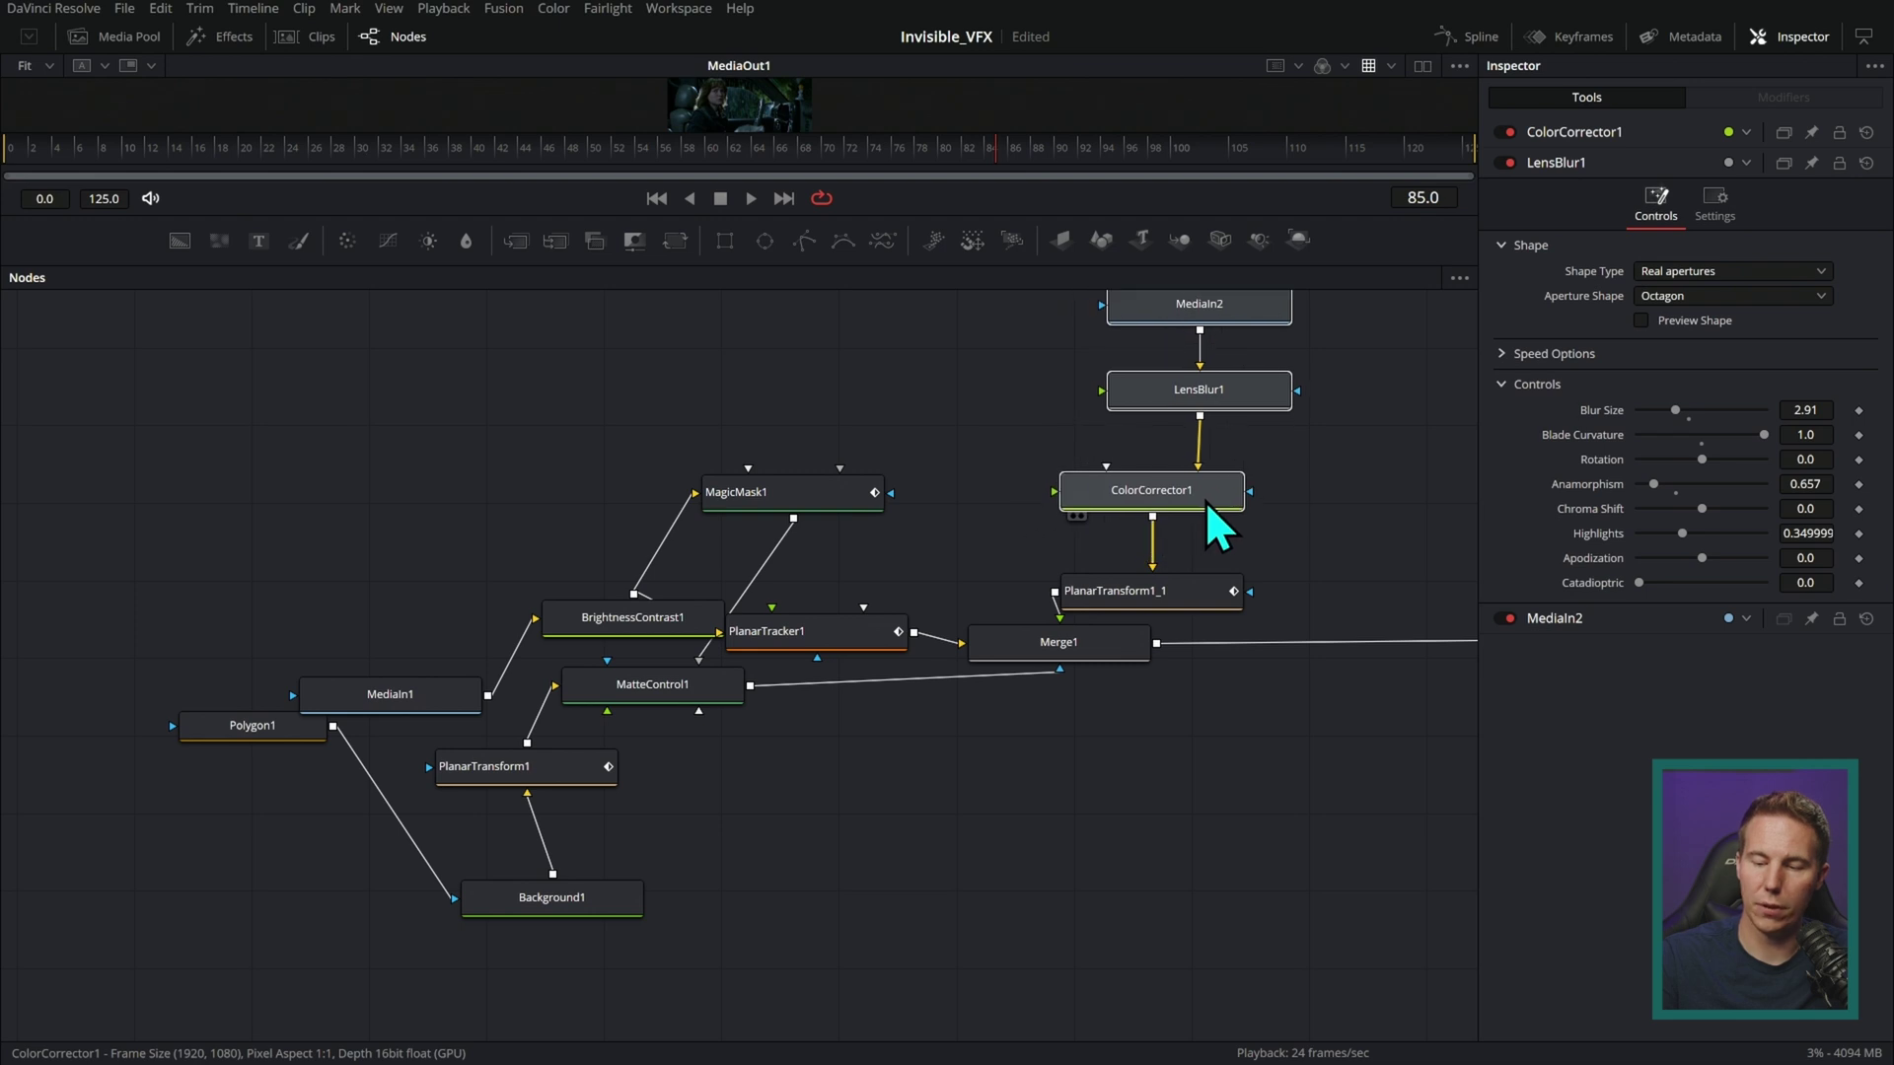
key("ctrl+z")
left_click_drag(1241, 404, 1199, 412)
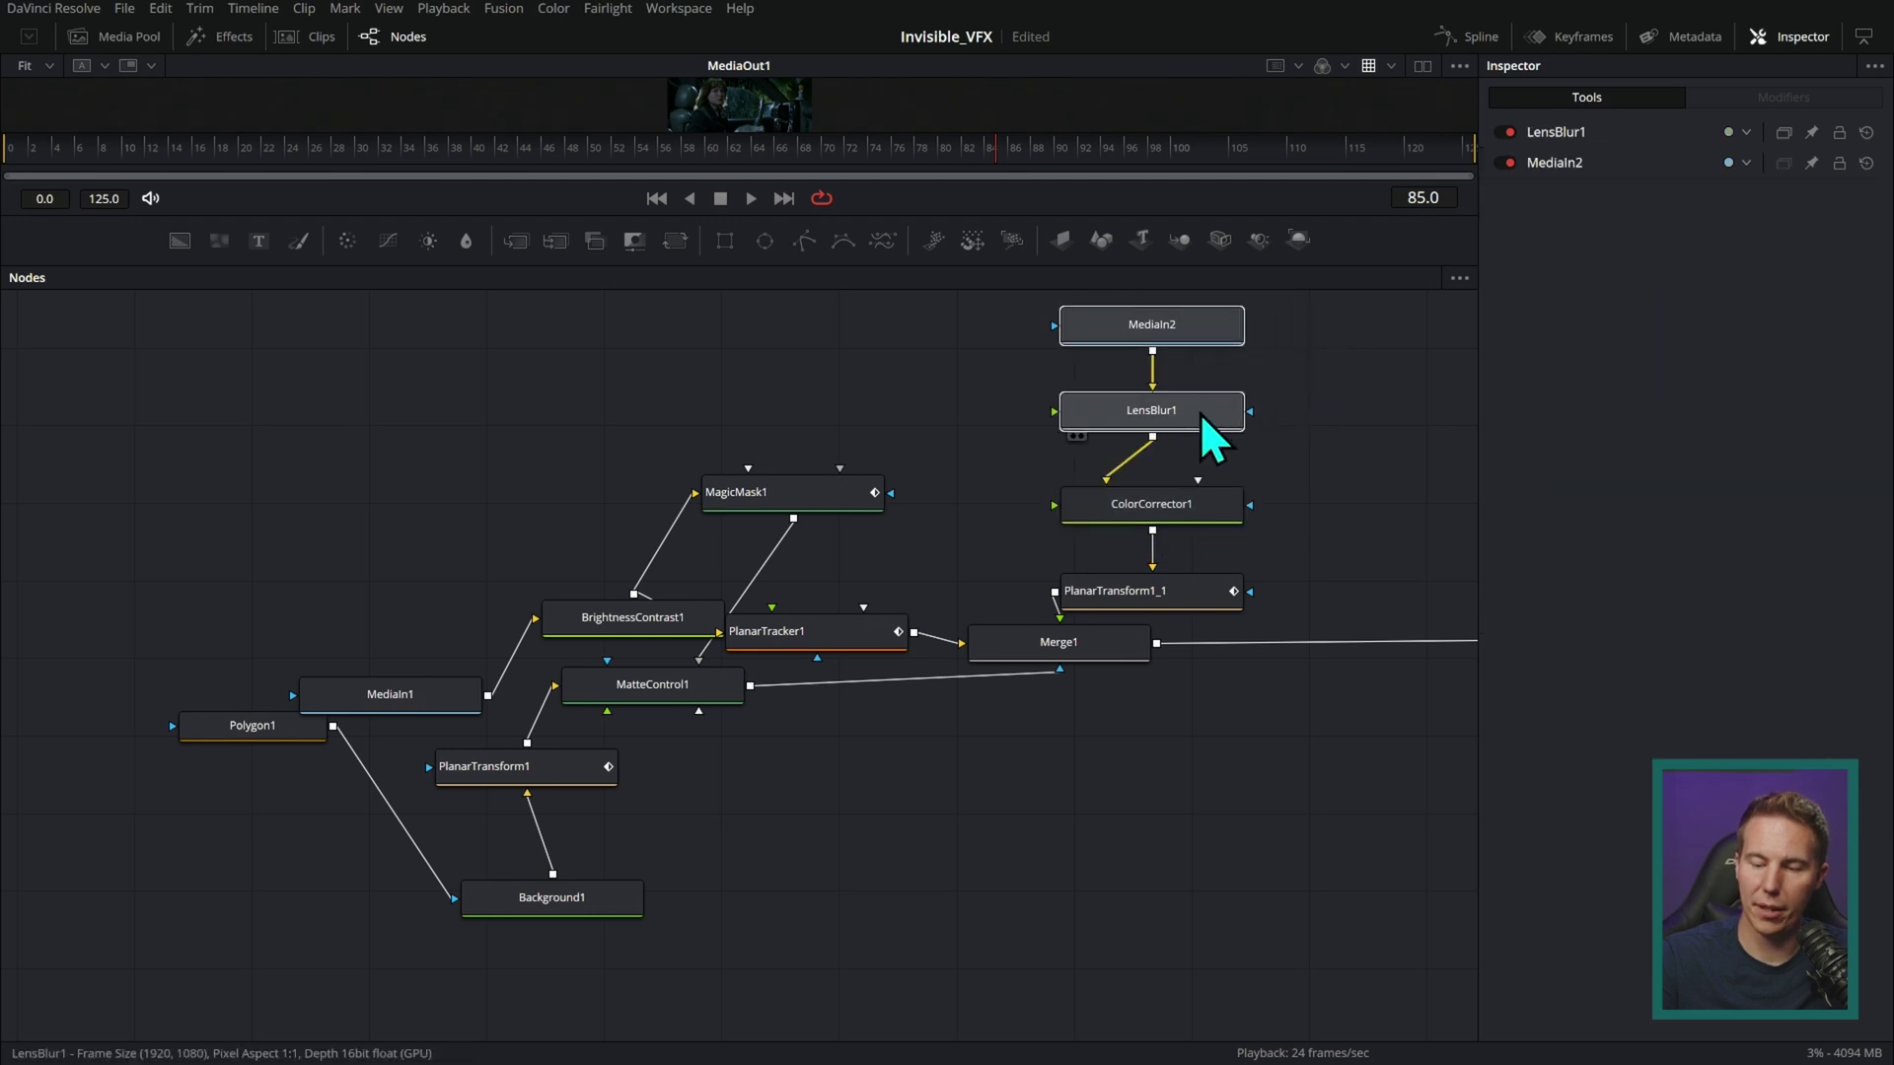
left_click(1152, 505, "ctrl")
left_click(1183, 592, "ctrl")
left_click_drag(1183, 591, 1112, 583)
- Stack MatteControl1, PlanarTransform1, Background1 and Polygon1 under Merge1; shift BrightnessContrast1 and PlanarTracker1 aside
scroll(1226, 601, "down", 1)
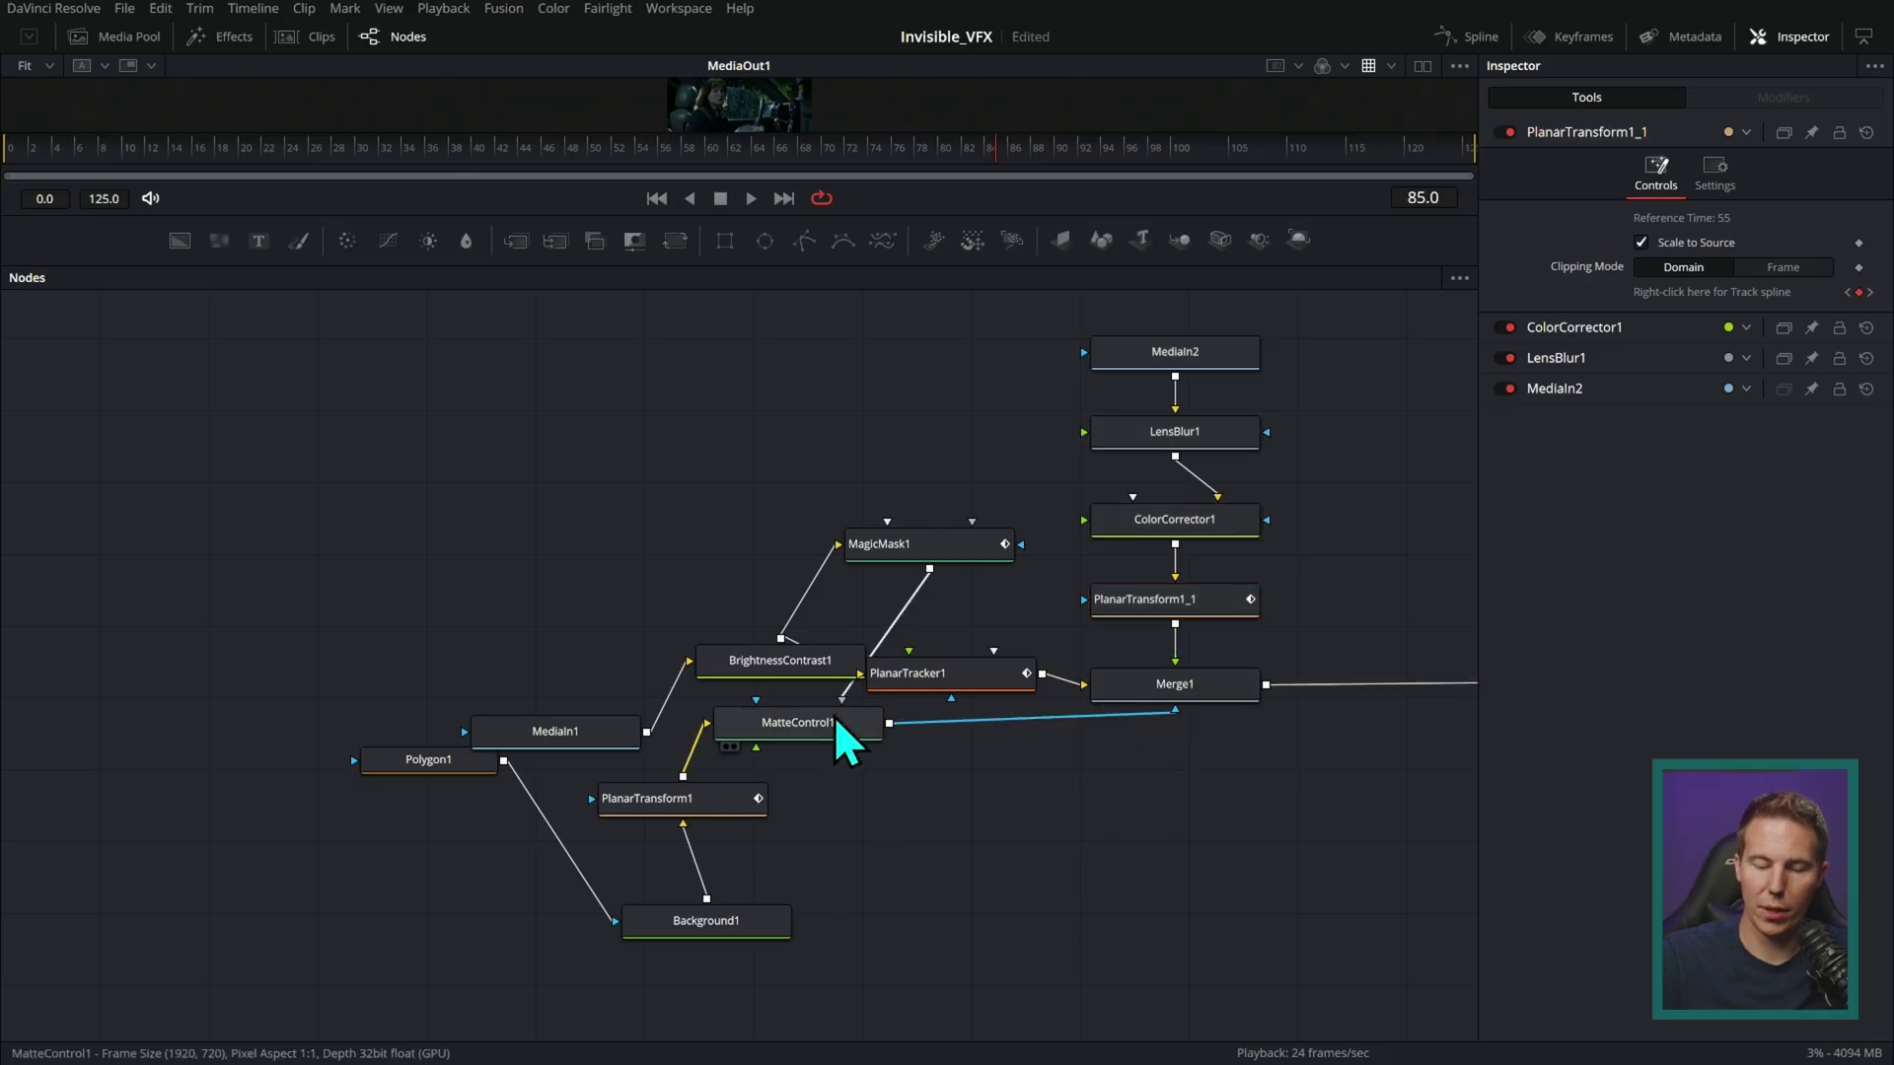
left_click_drag(845, 742, 1220, 773)
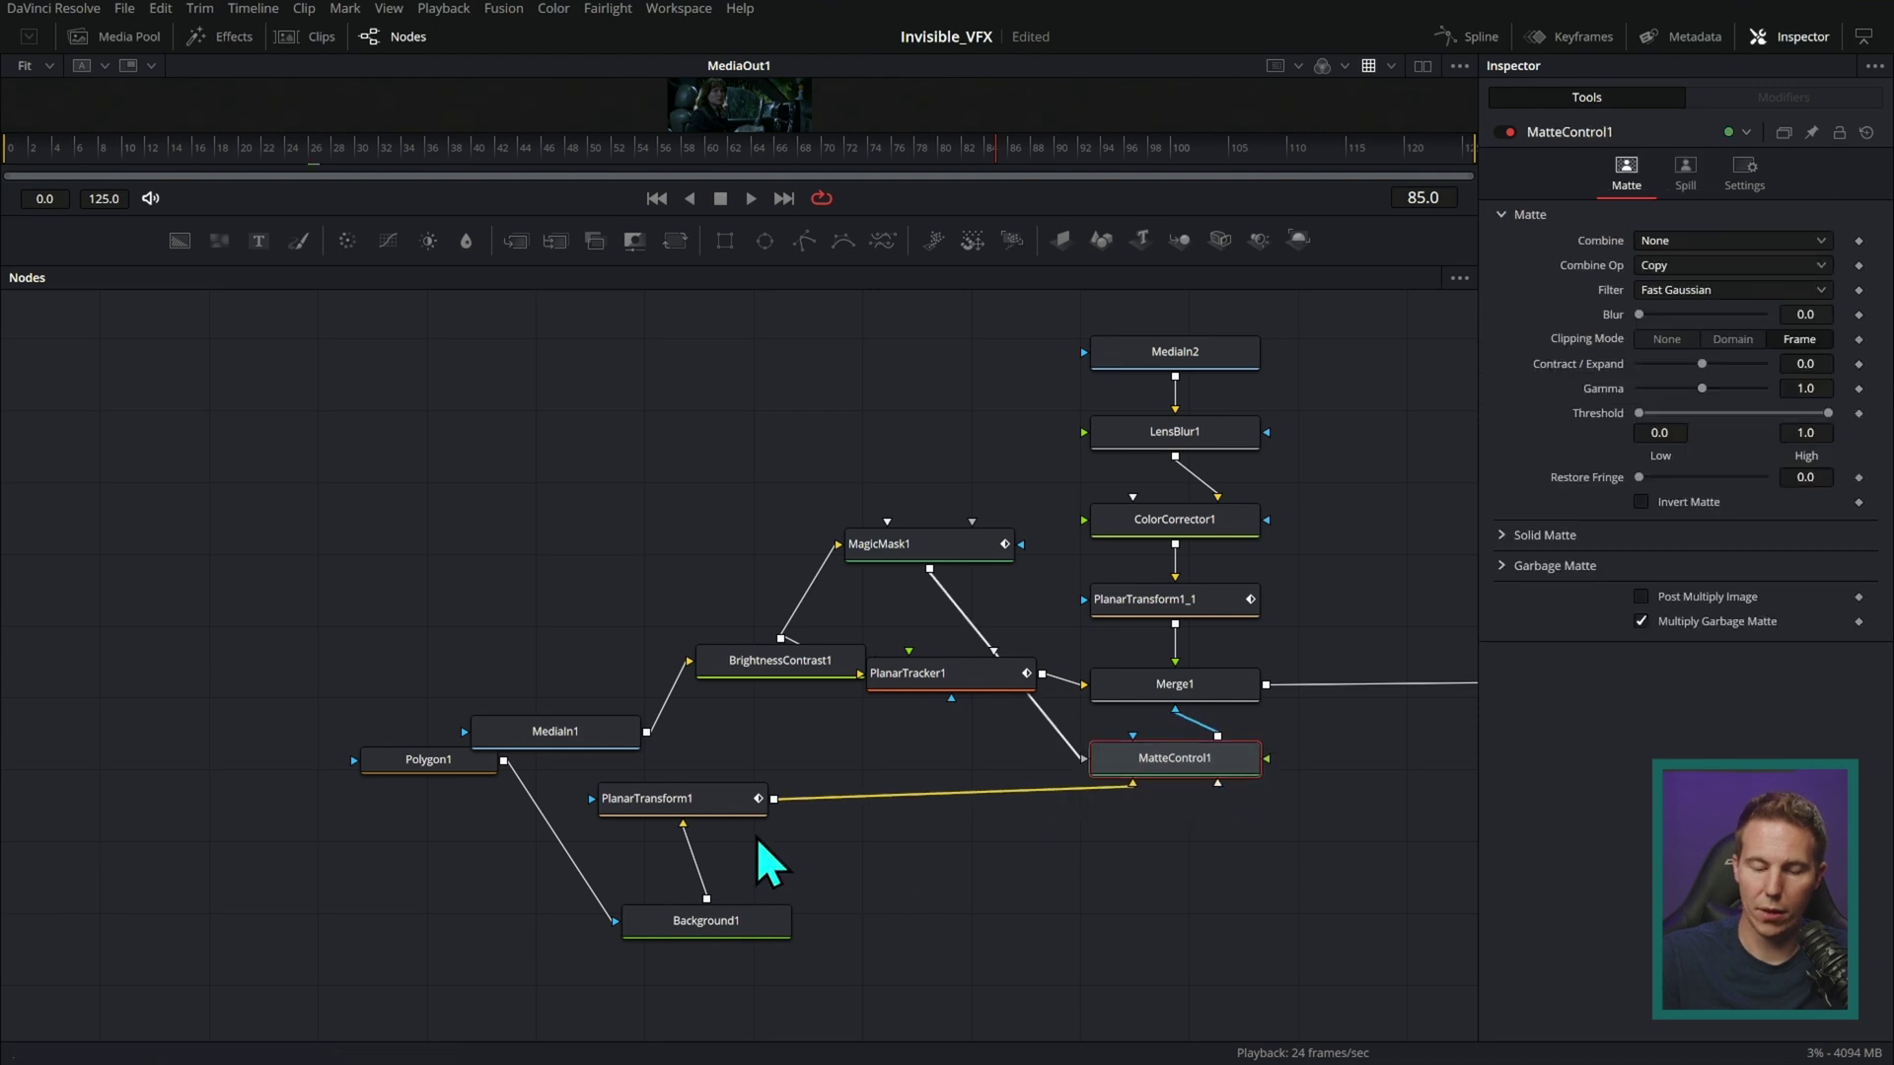
left_click_drag(755, 807, 1244, 854)
left_click_drag(705, 924, 1183, 941)
left_click_drag(428, 760, 1174, 976)
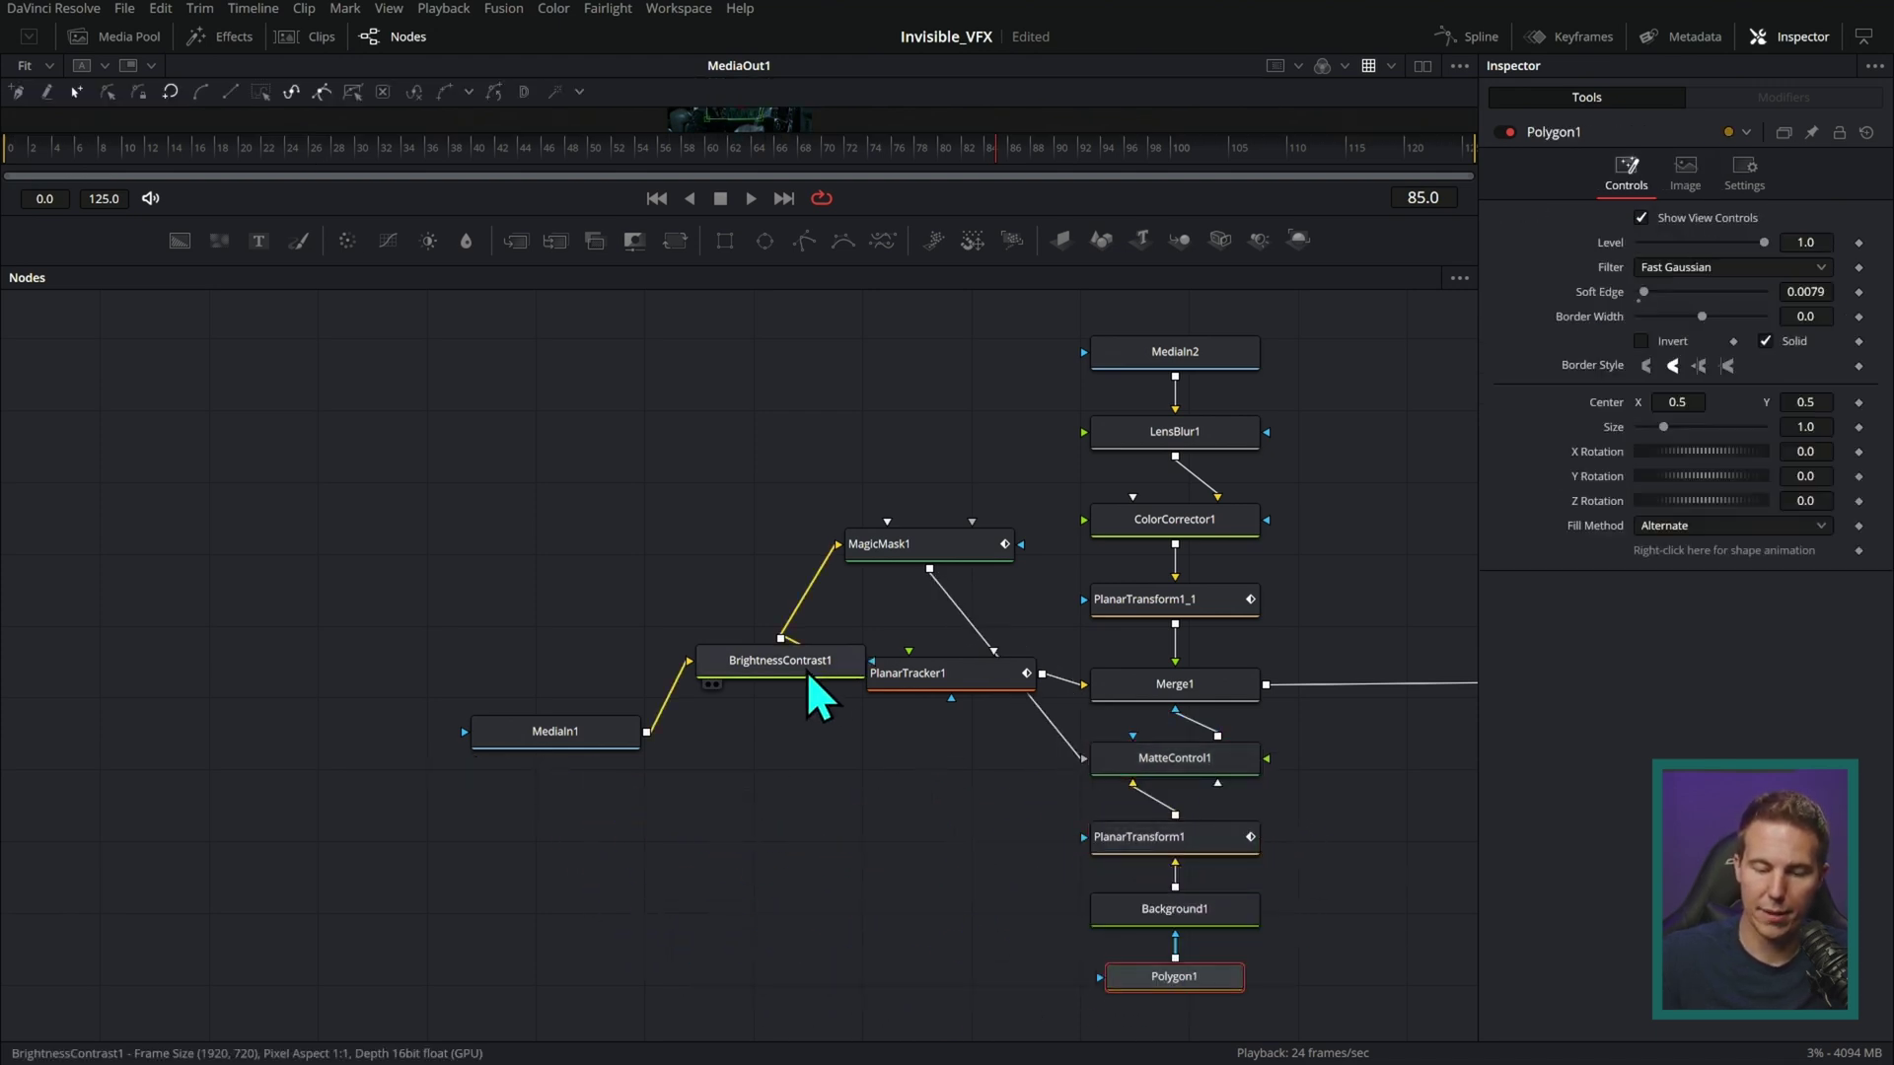
left_click_drag(808, 673, 737, 567)
left_click_drag(907, 672, 878, 765)
scroll(1302, 536, "right", 6)
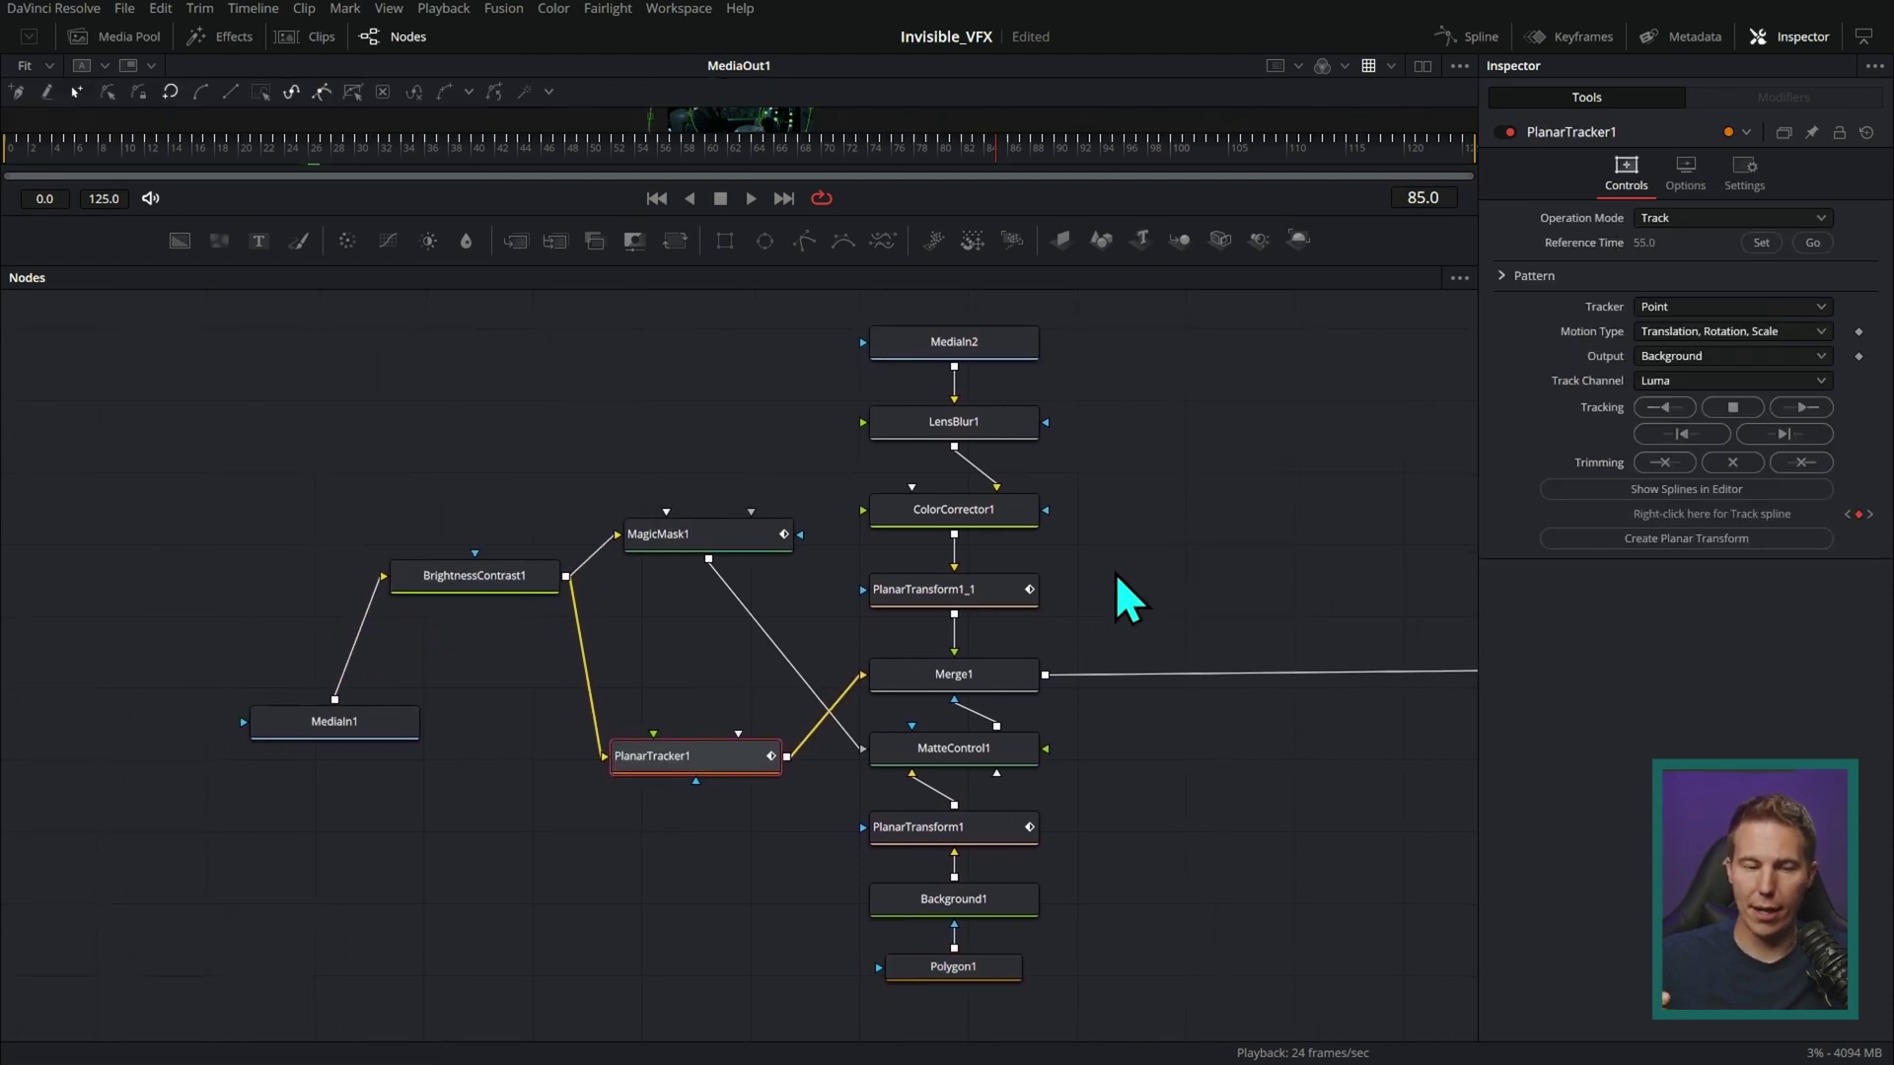
- Reposition PlanarTracker1, MagicMask1, BrightnessContrast1 and MediaIn1, and lower the MediaIn2 chain
scroll(1252, 565, "down", 2)
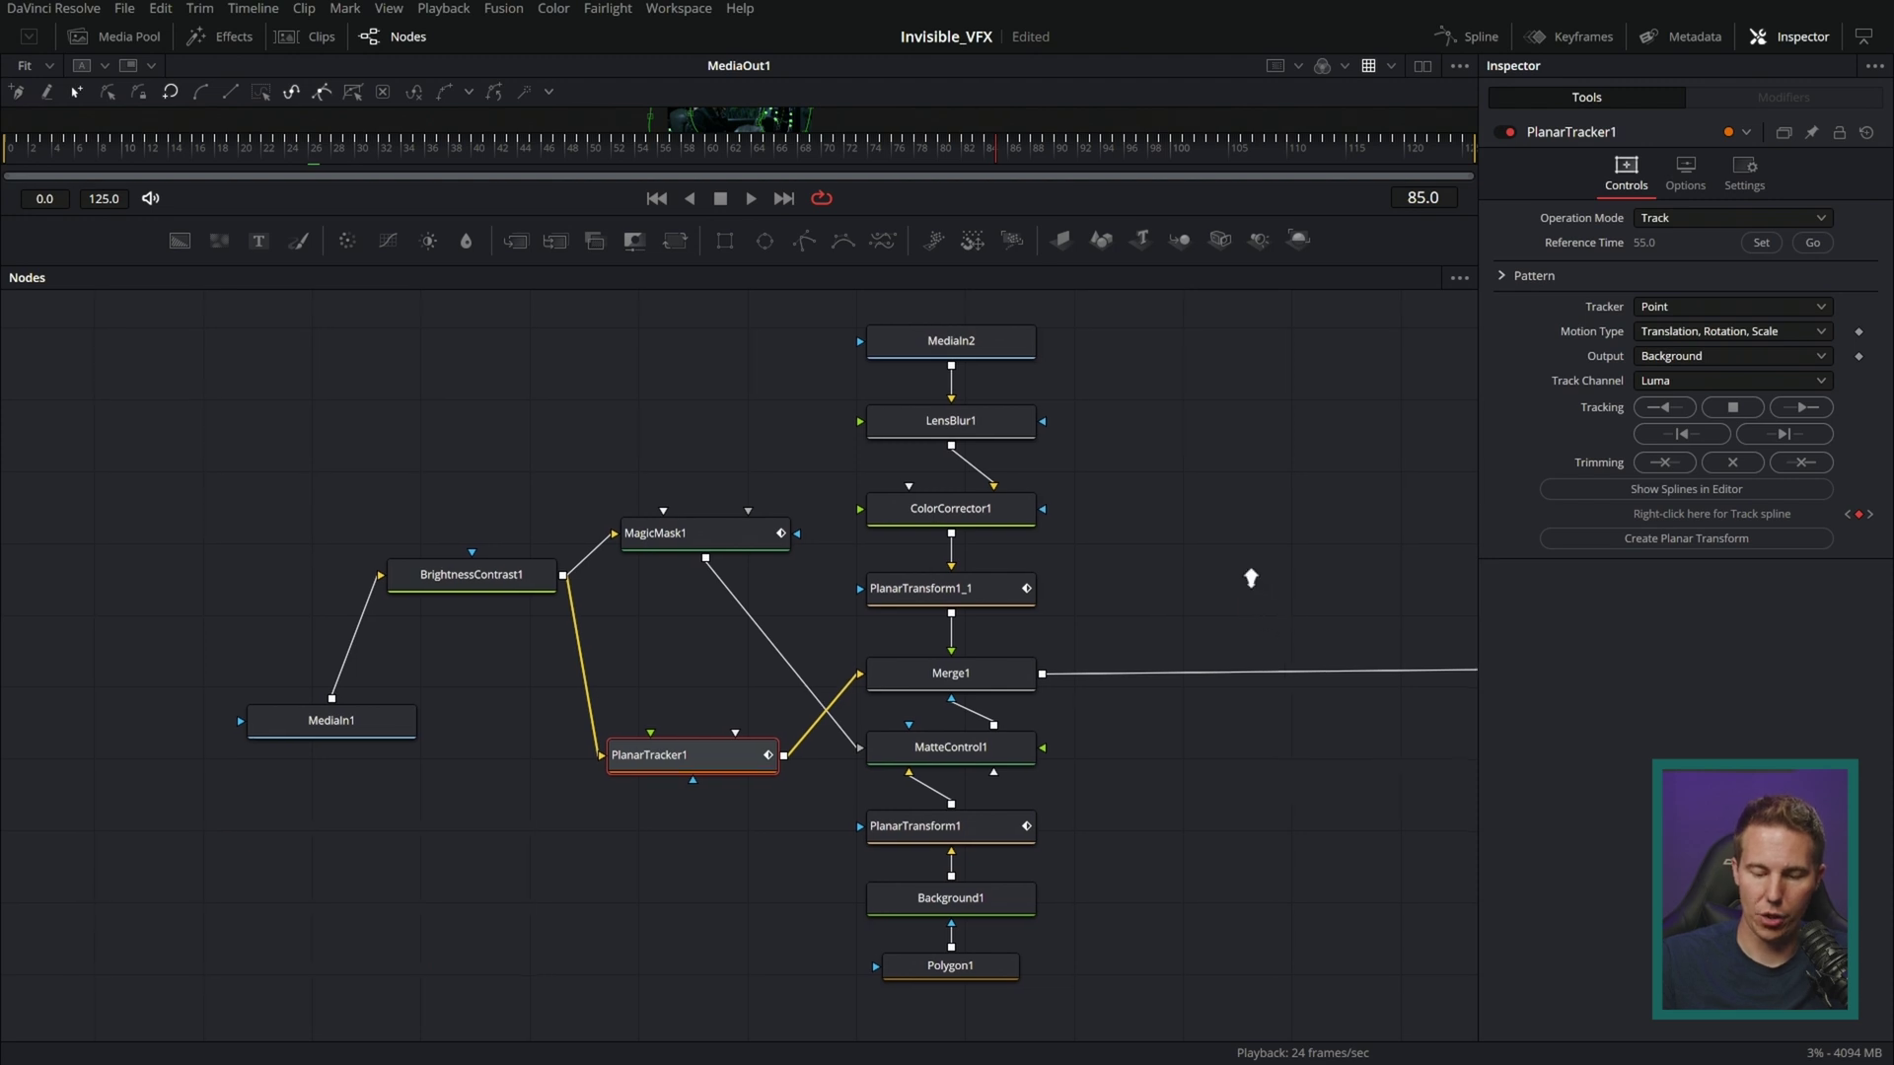
left_click_drag(784, 737, 803, 724)
left_click_drag(758, 547, 769, 634)
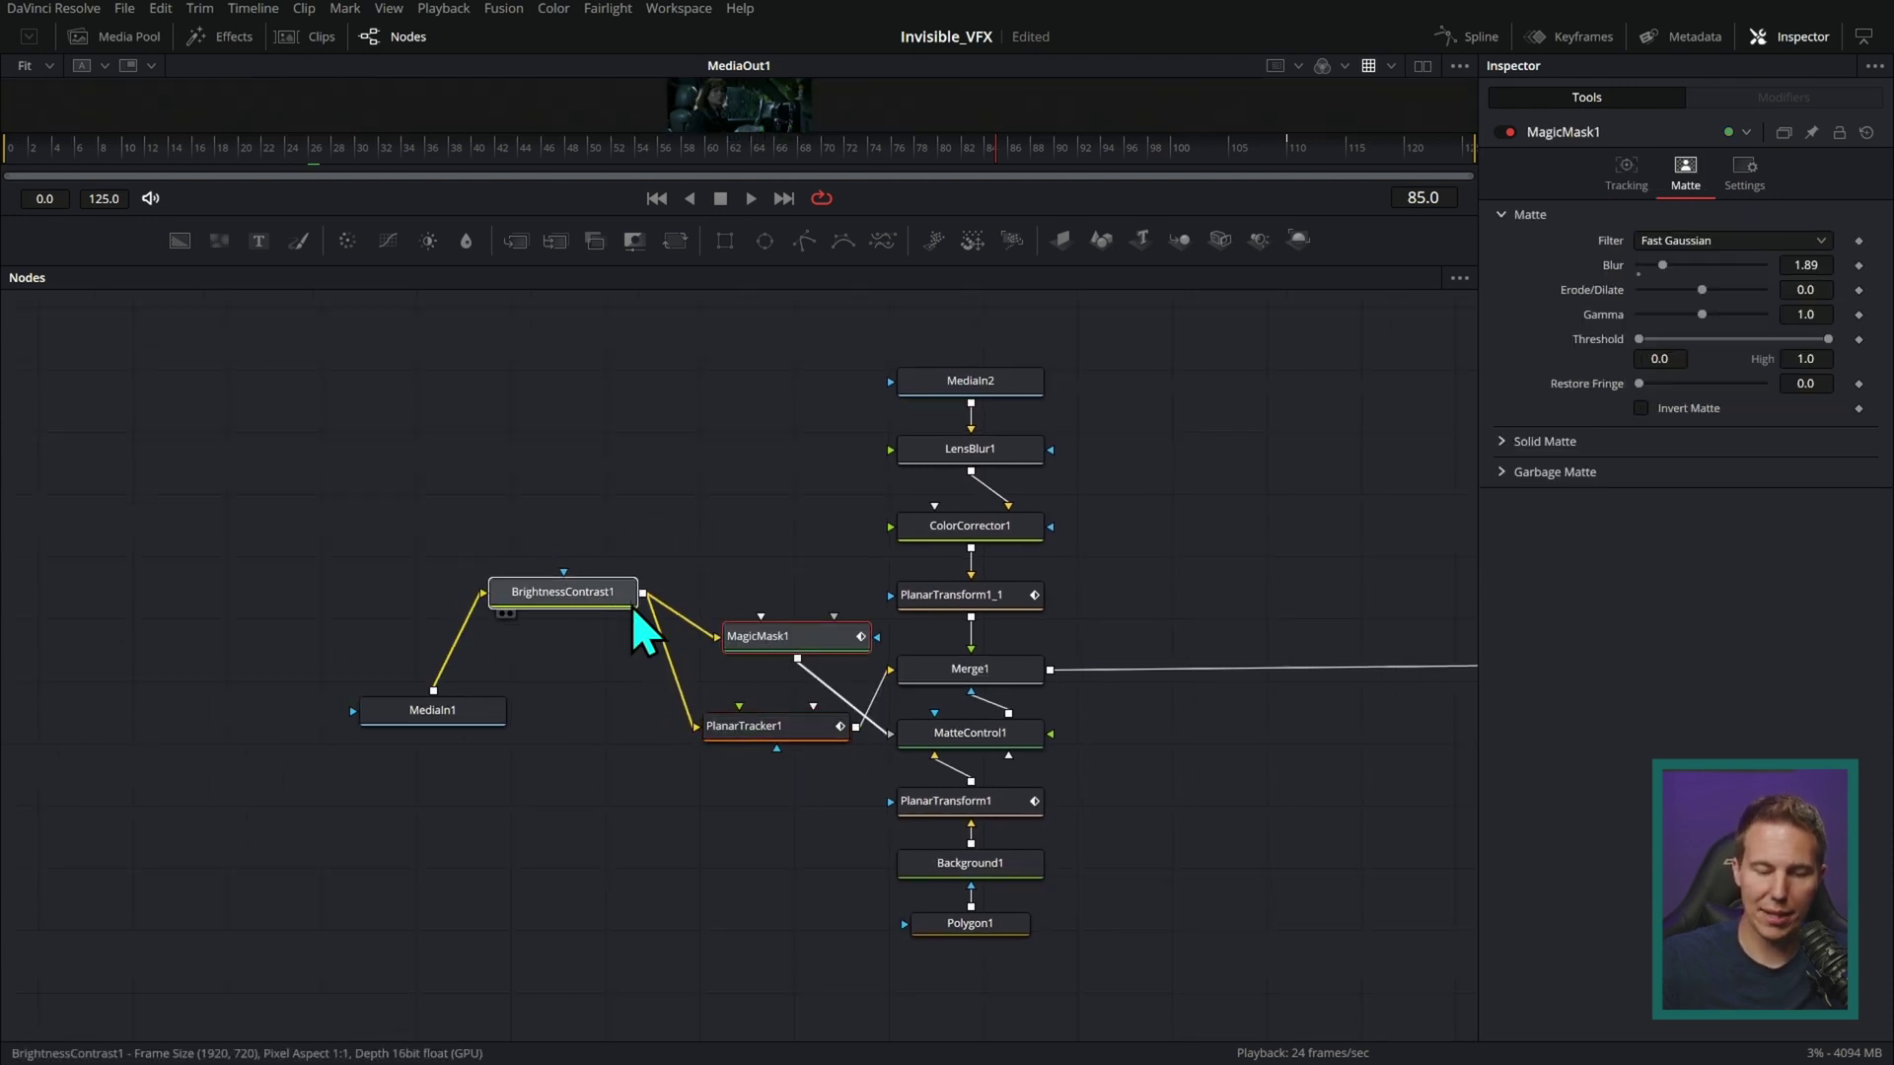
left_click_drag(631, 605, 665, 671)
left_click_drag(505, 718, 479, 676)
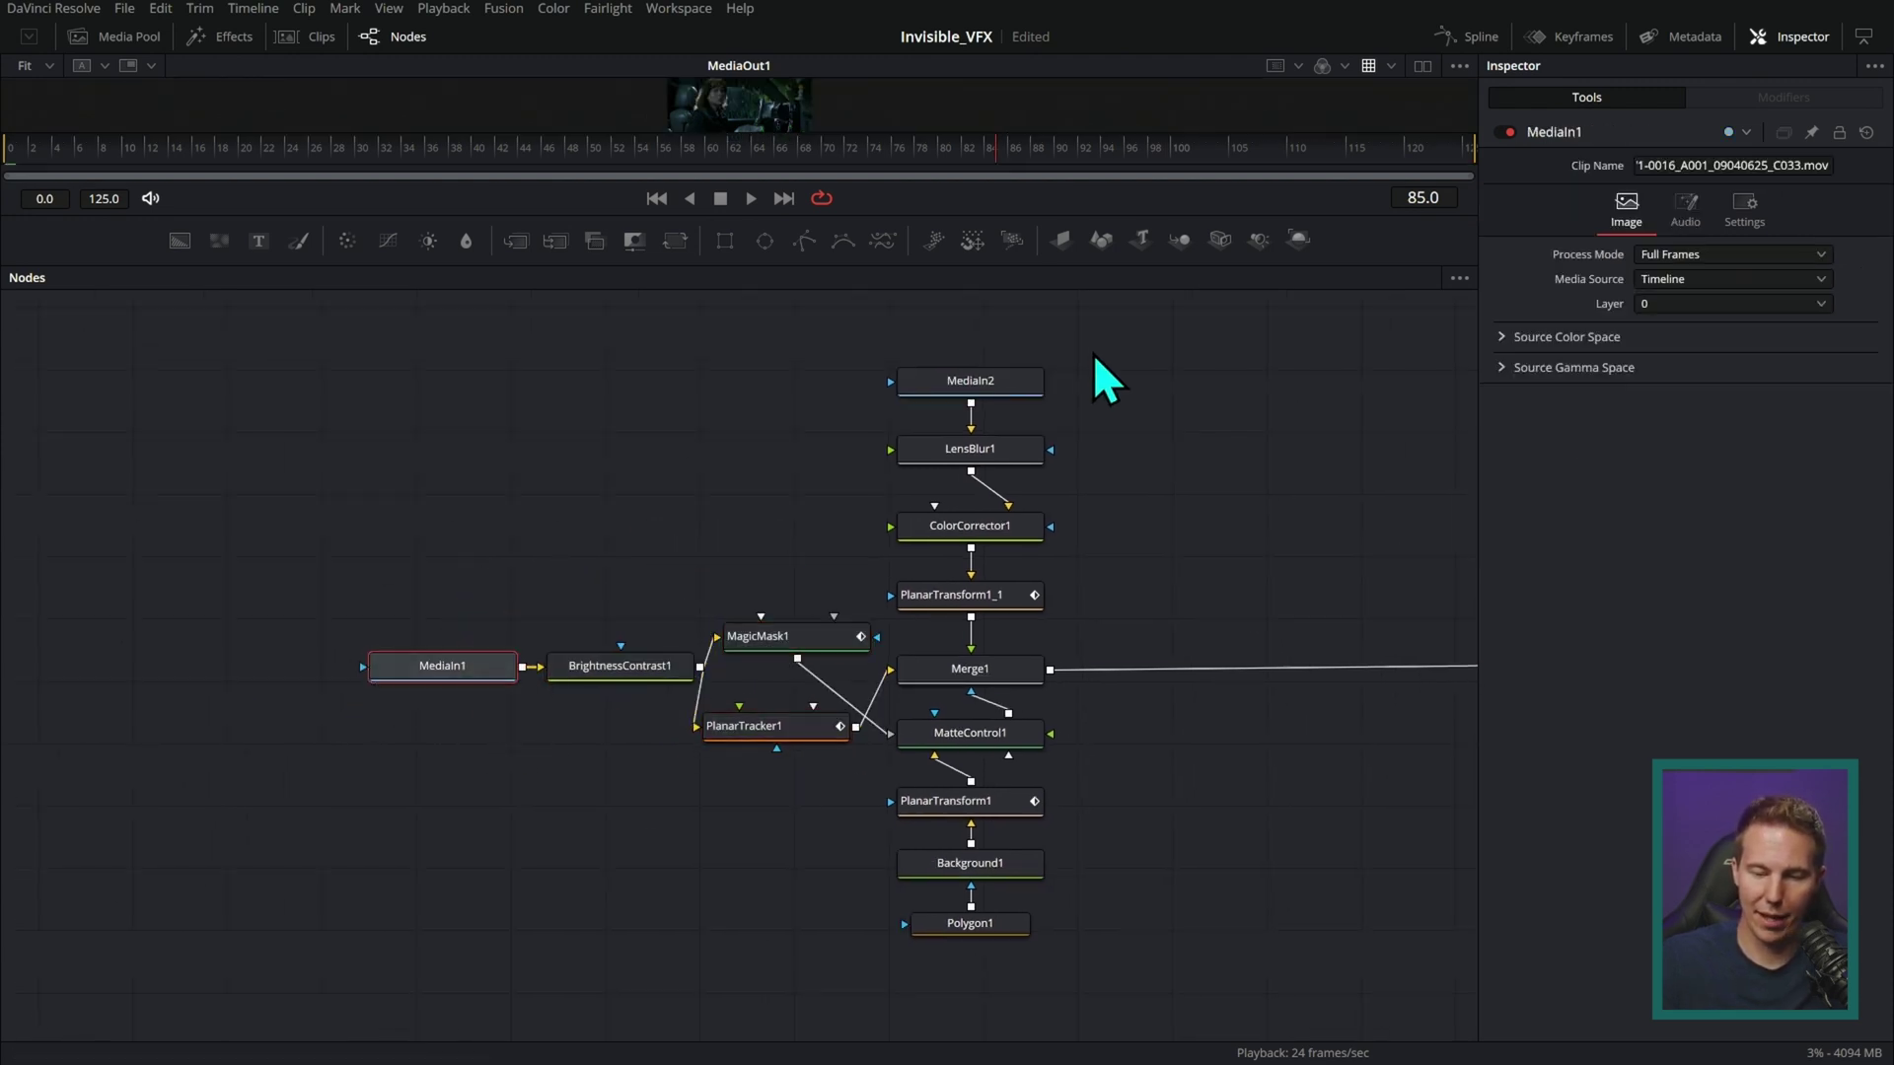
left_click_drag(1093, 353, 1106, 572)
left_click(1107, 572)
scroll(1214, 563, "up", 1)
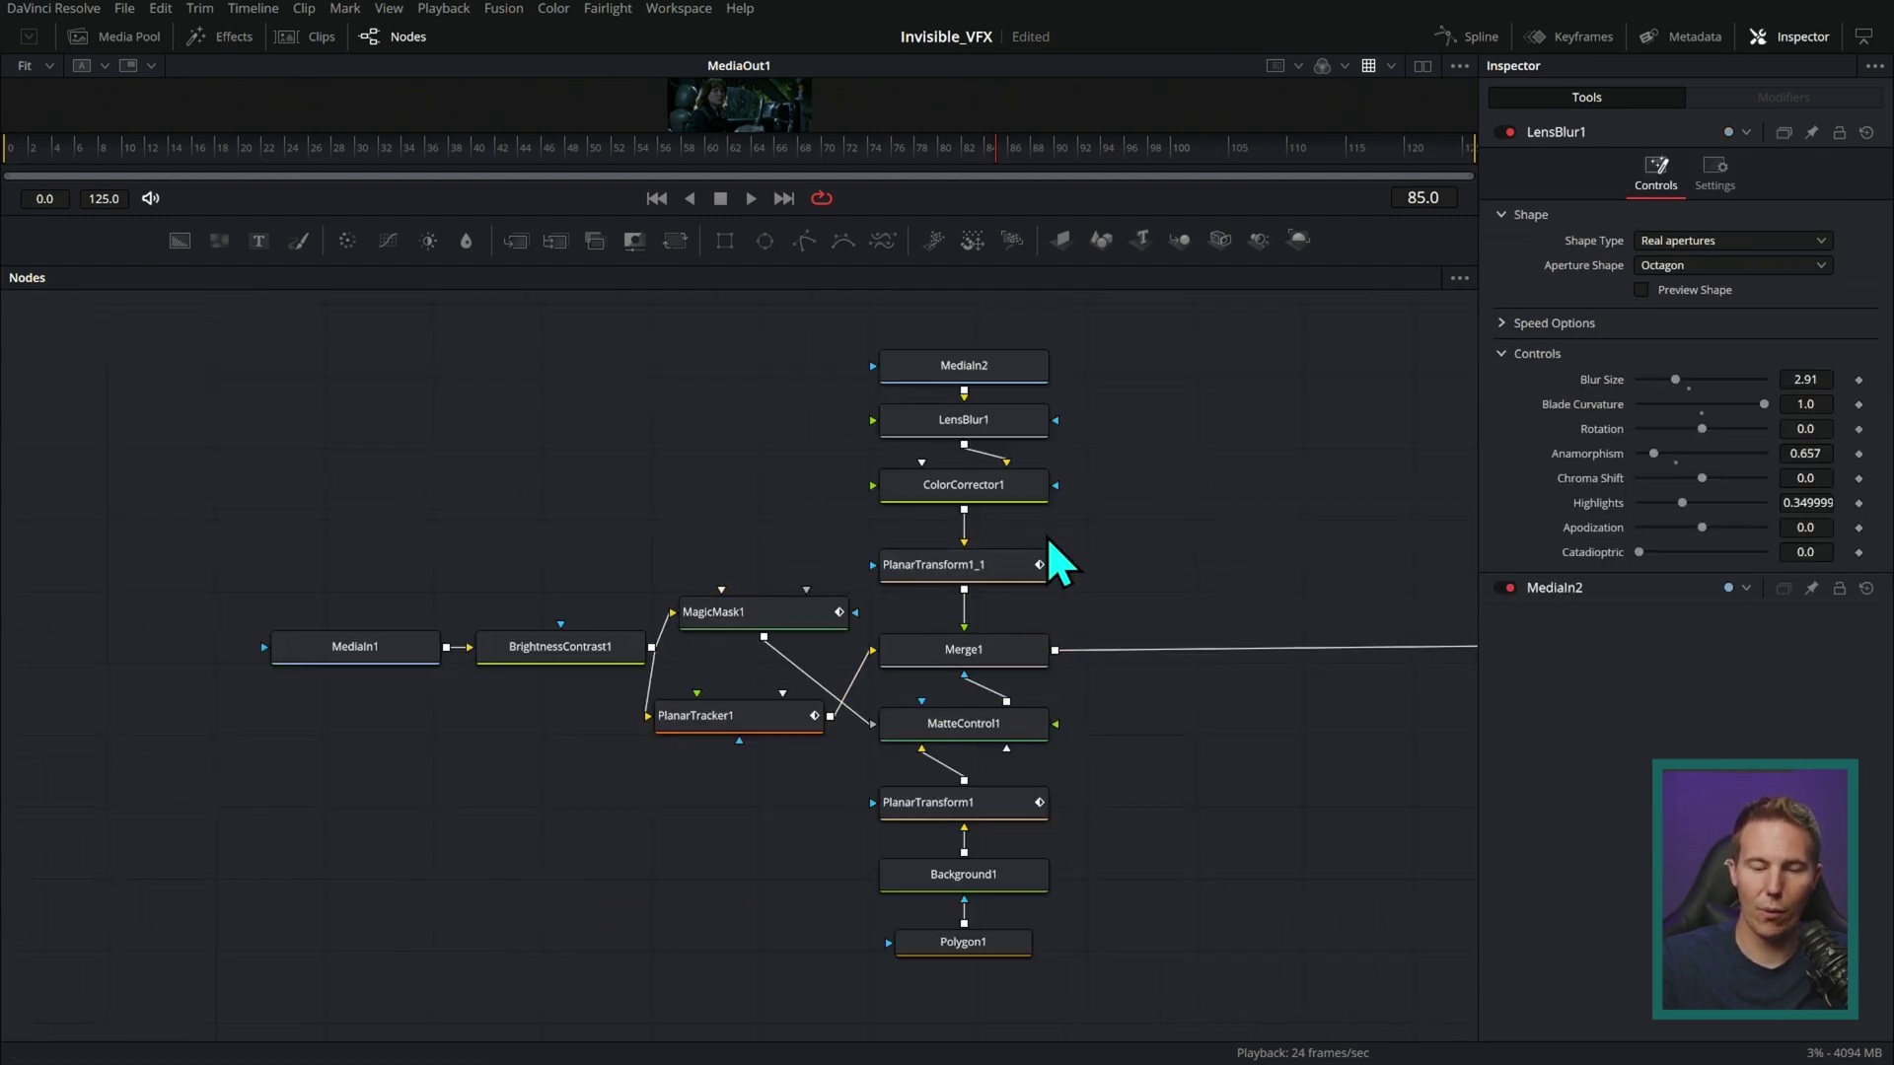
- Insert a Blur1 node after ColorCorrector1, placed between it and PlanarTransform1_1
left_click(1010, 493)
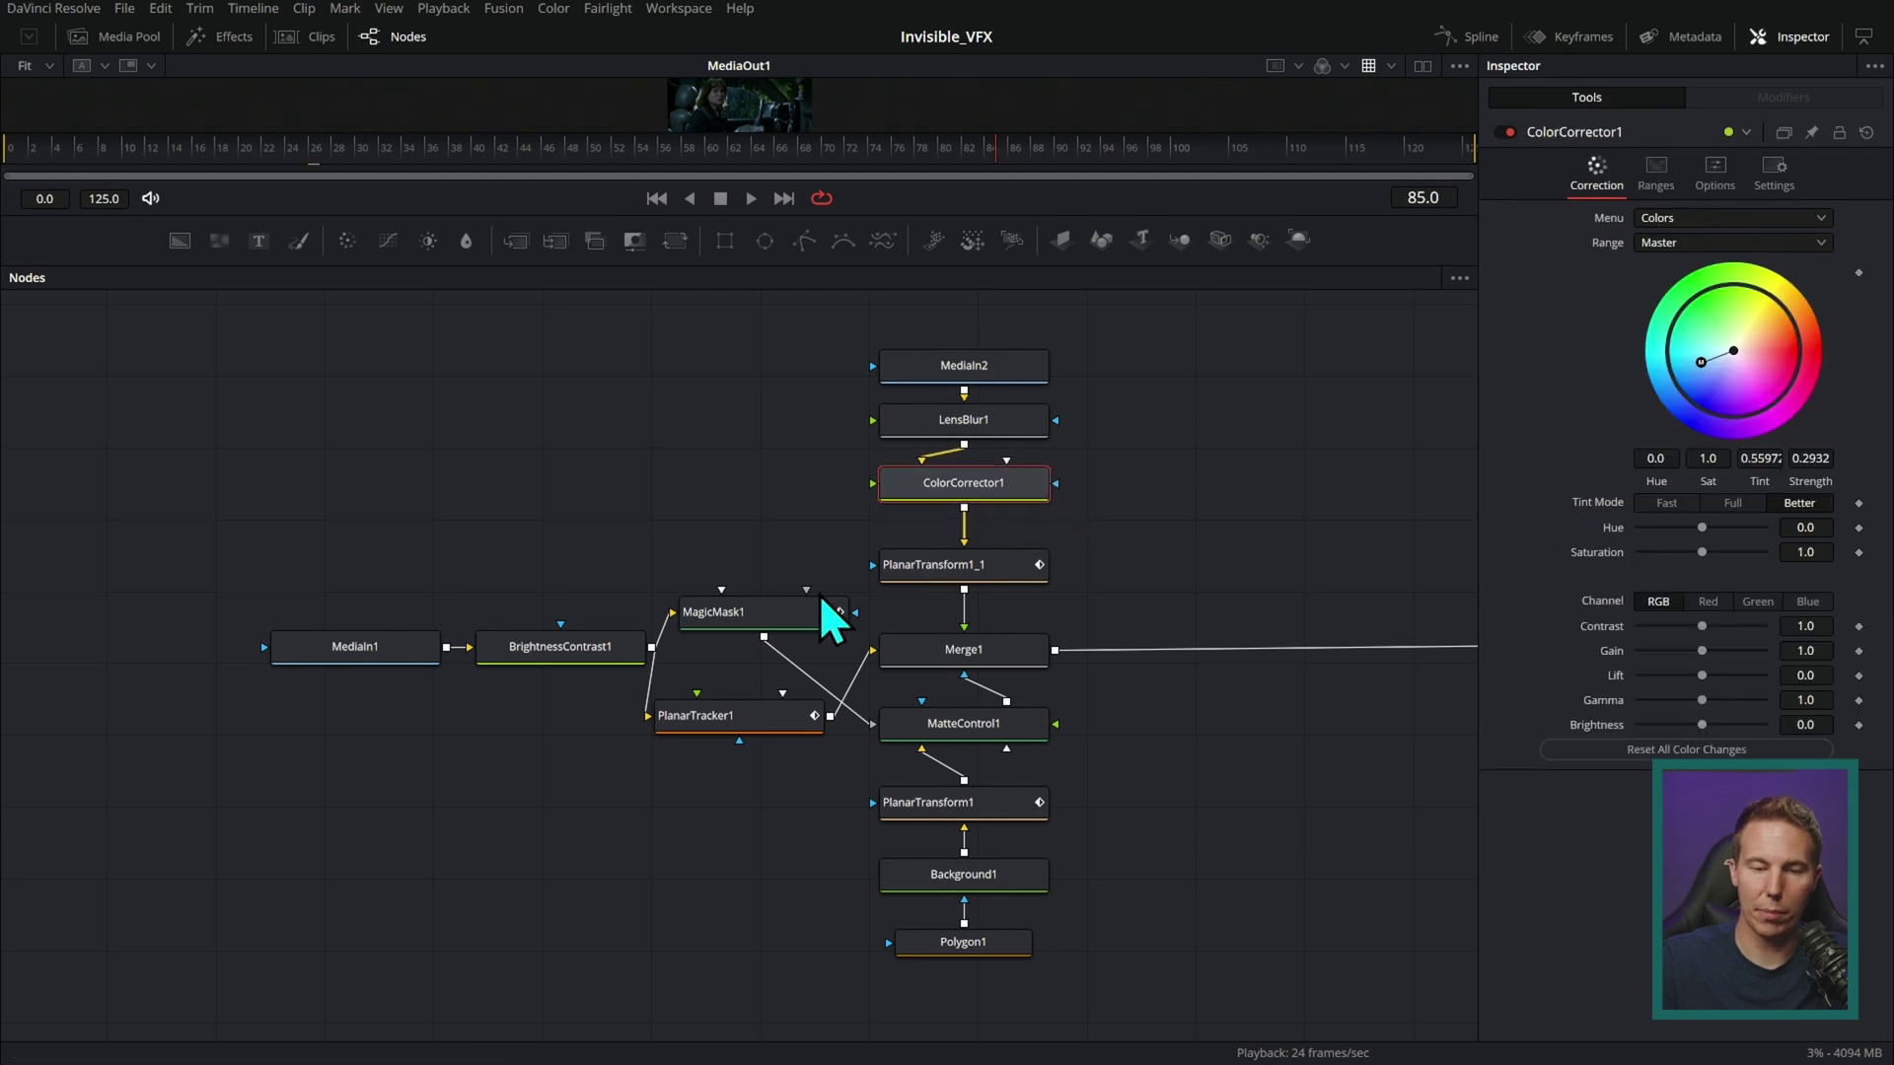
left_click(466, 240)
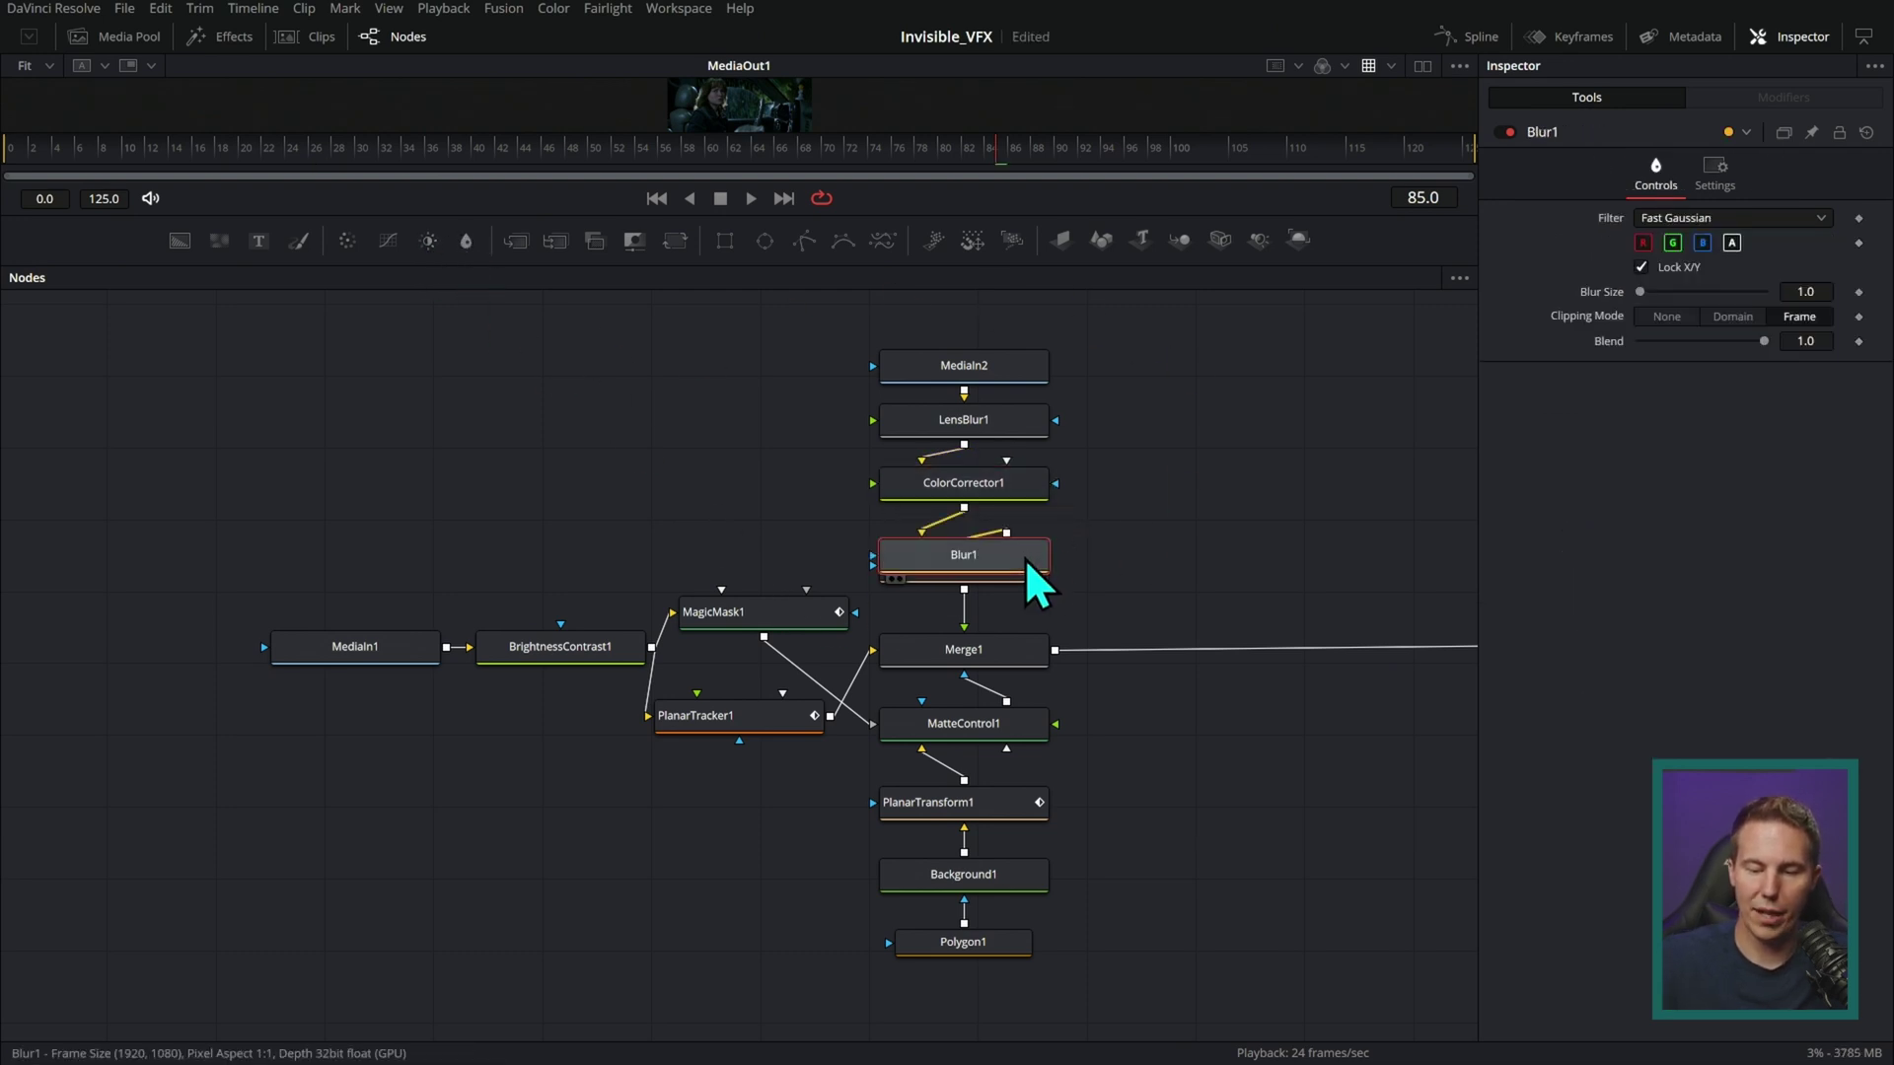
mouse_move(1026, 558)
left_mouse_down()
mouse_move(1073, 555)
mouse_move(1039, 559)
left_mouse_up()
left_click_drag(1115, 308, 1022, 402)
left_click_drag(1037, 549, 1027, 487)
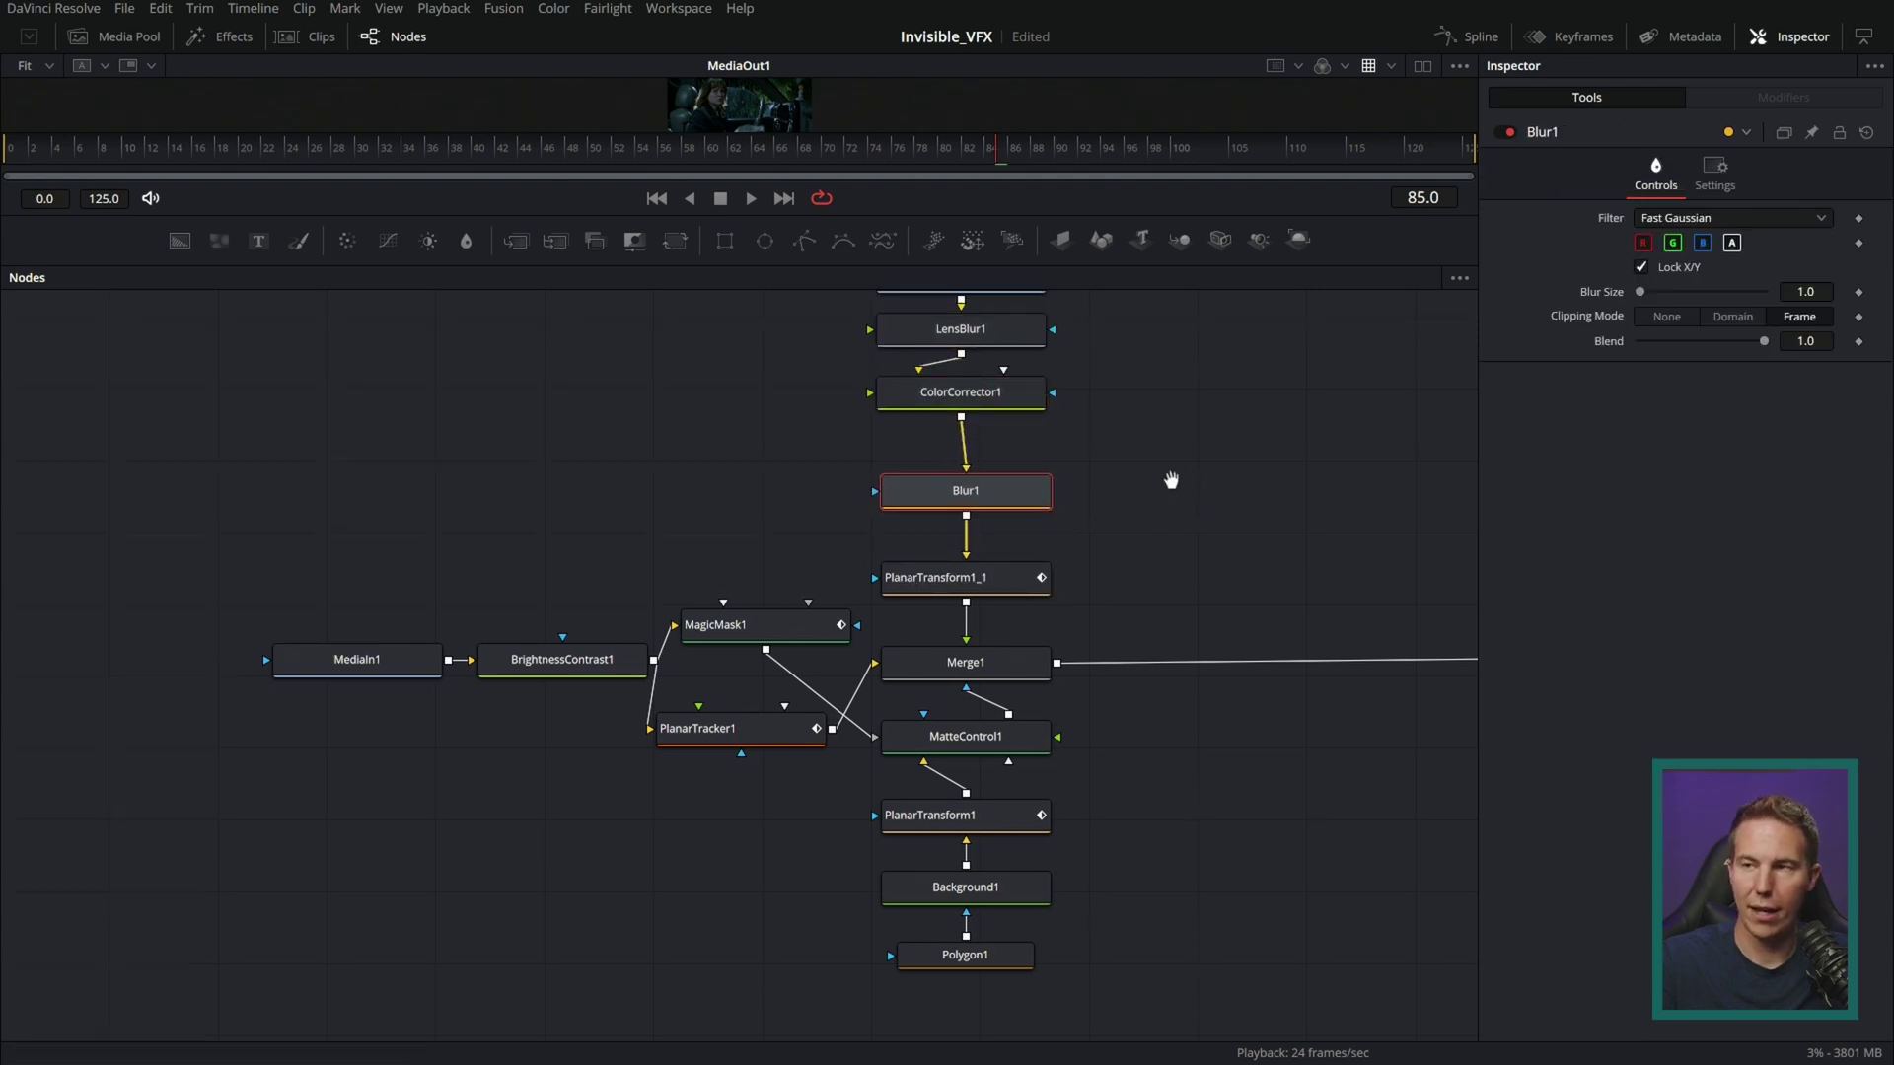
- Move MediaIn1 far left with BrightnessContrast1 beside it, and reposition MagicMask1
left_click(1105, 560)
scroll(1105, 562, "down", 3)
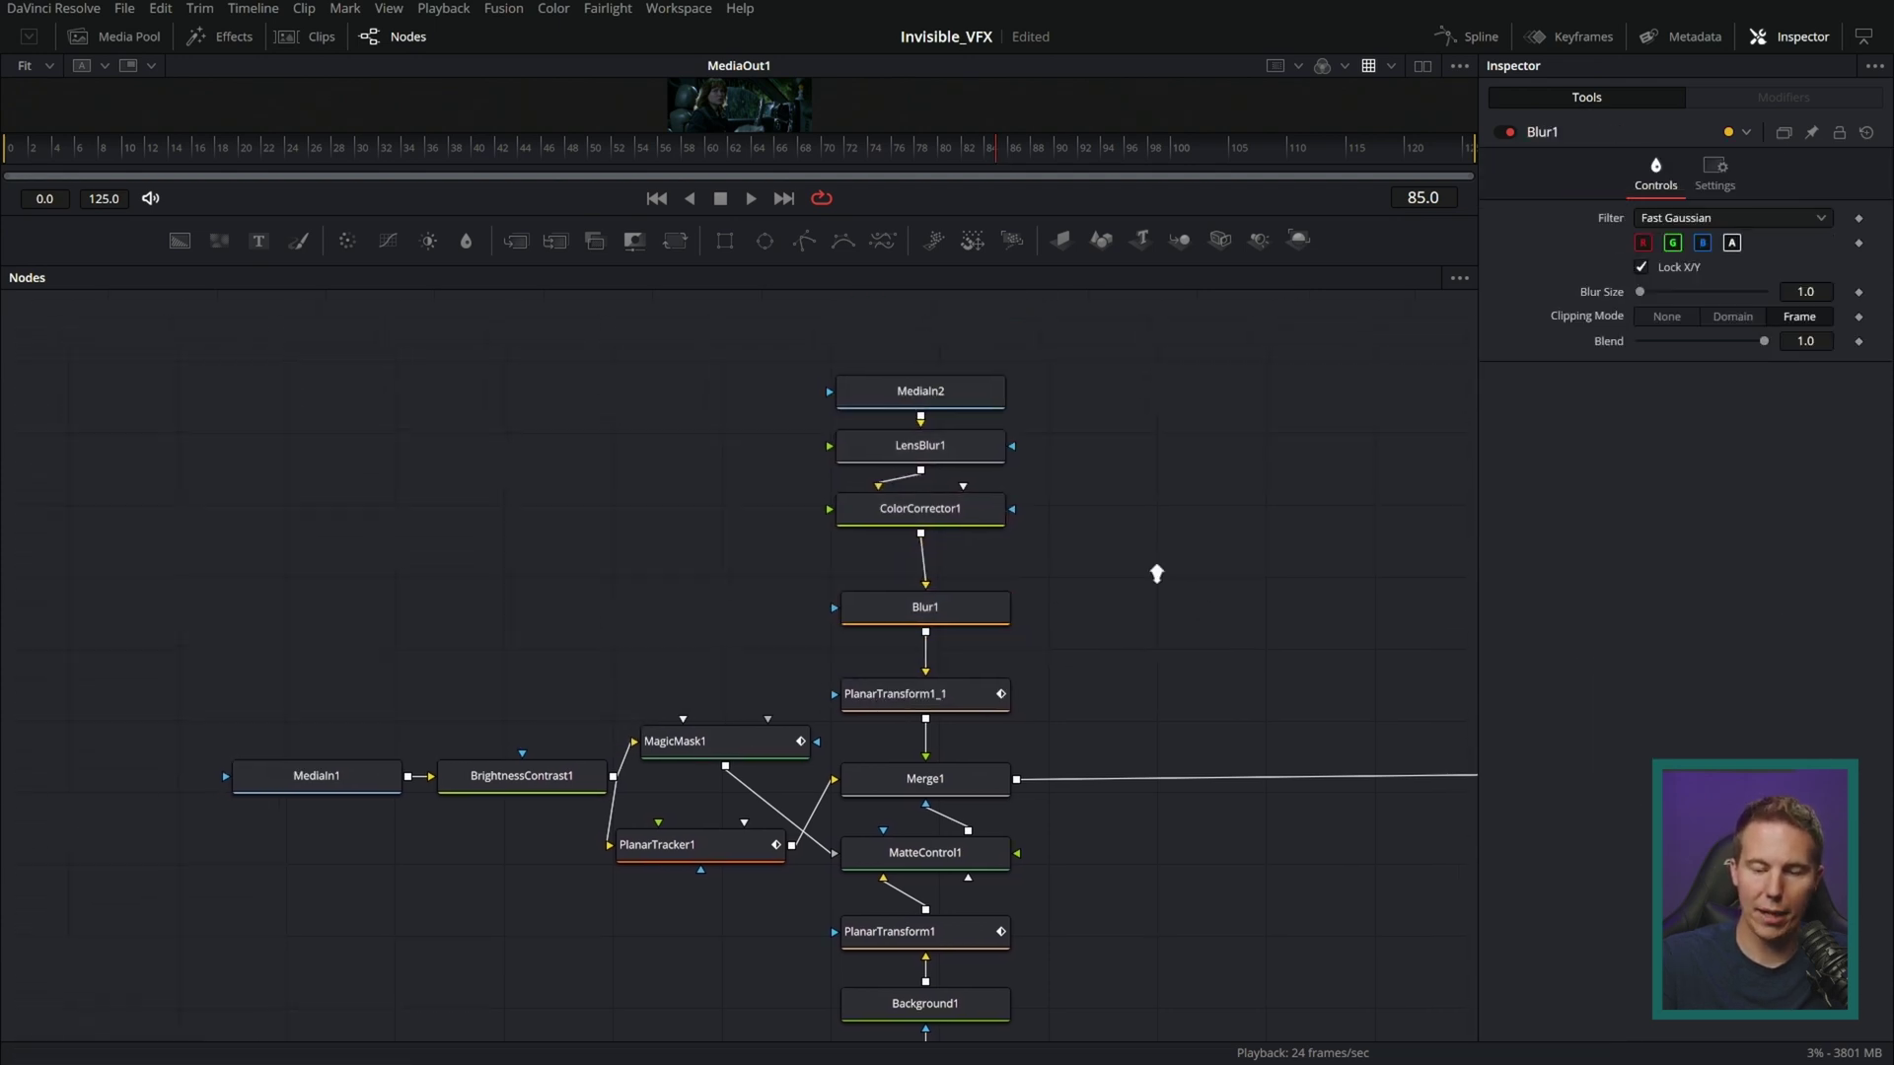
scroll(1180, 542, "down", 2)
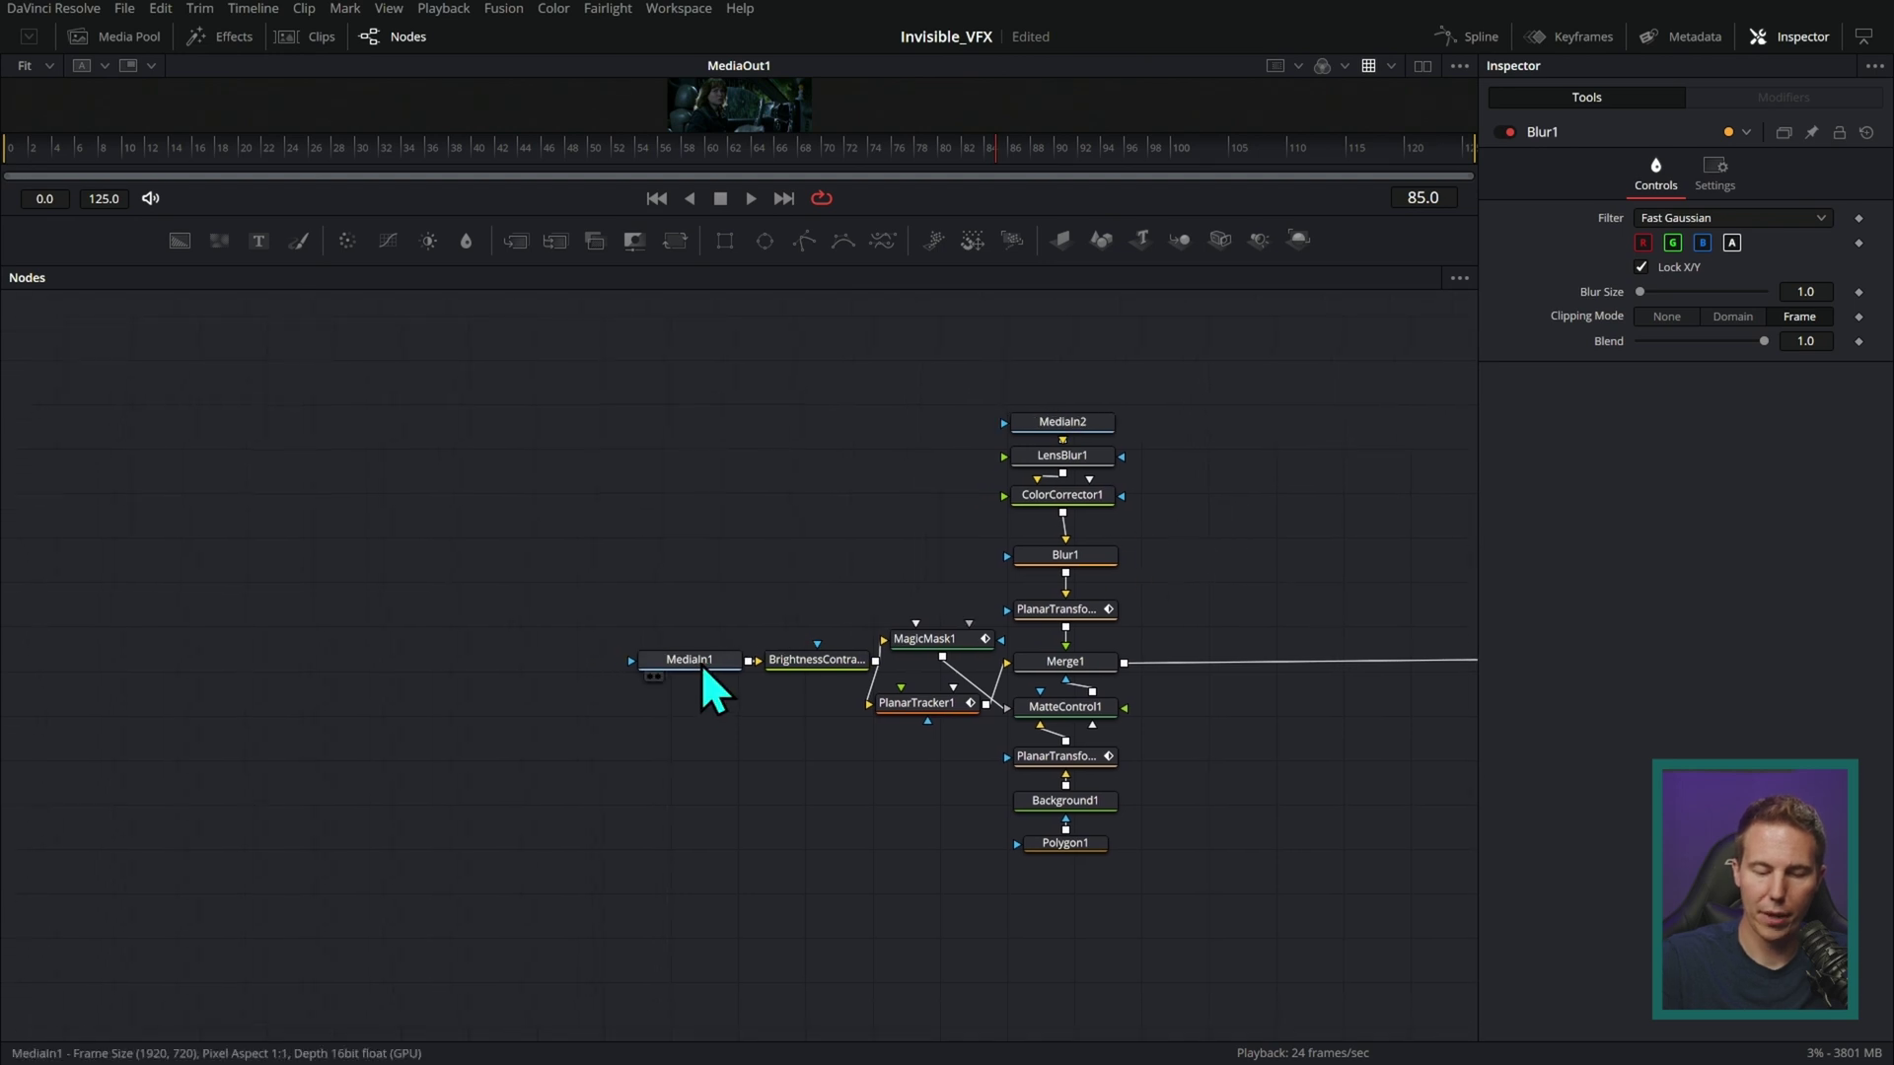
left_click_drag(700, 664, 351, 669)
left_click_drag(831, 669, 600, 669)
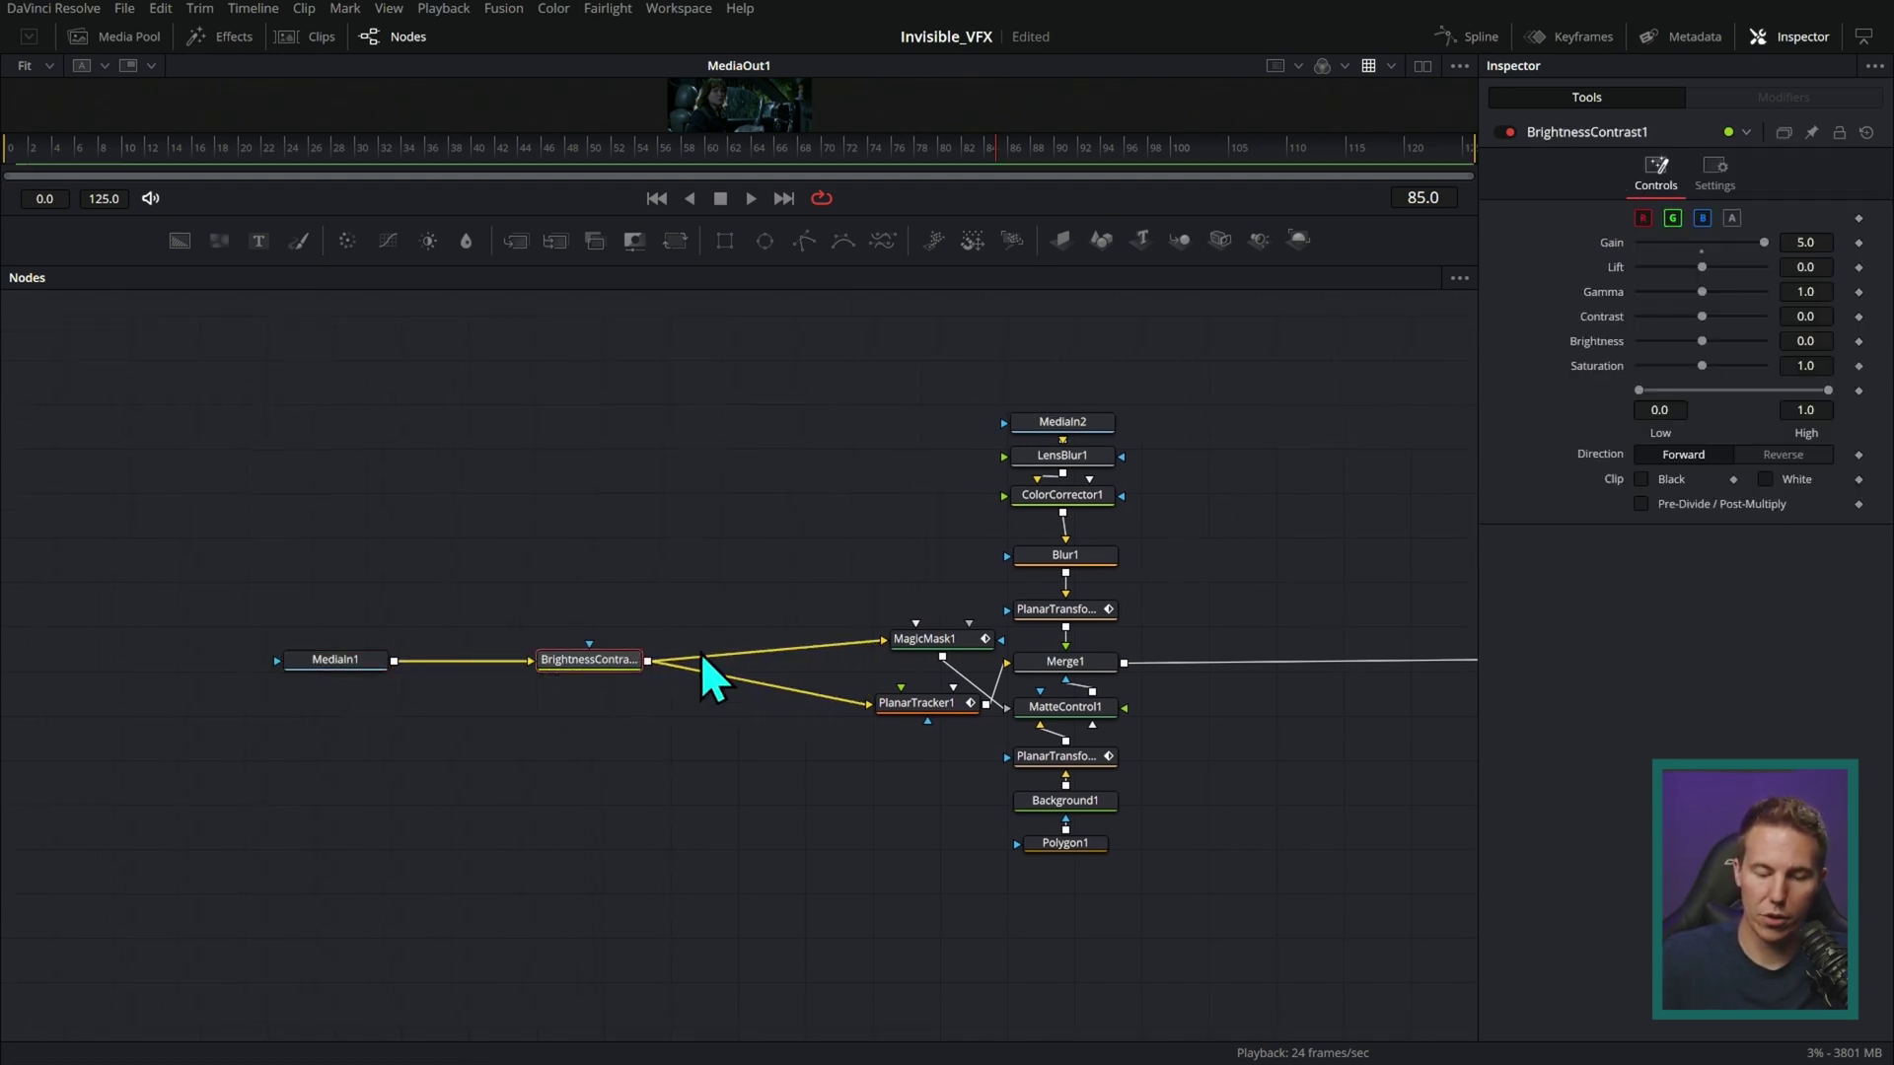
left_click_drag(916, 657, 844, 598)
left_click_drag(925, 709, 836, 713)
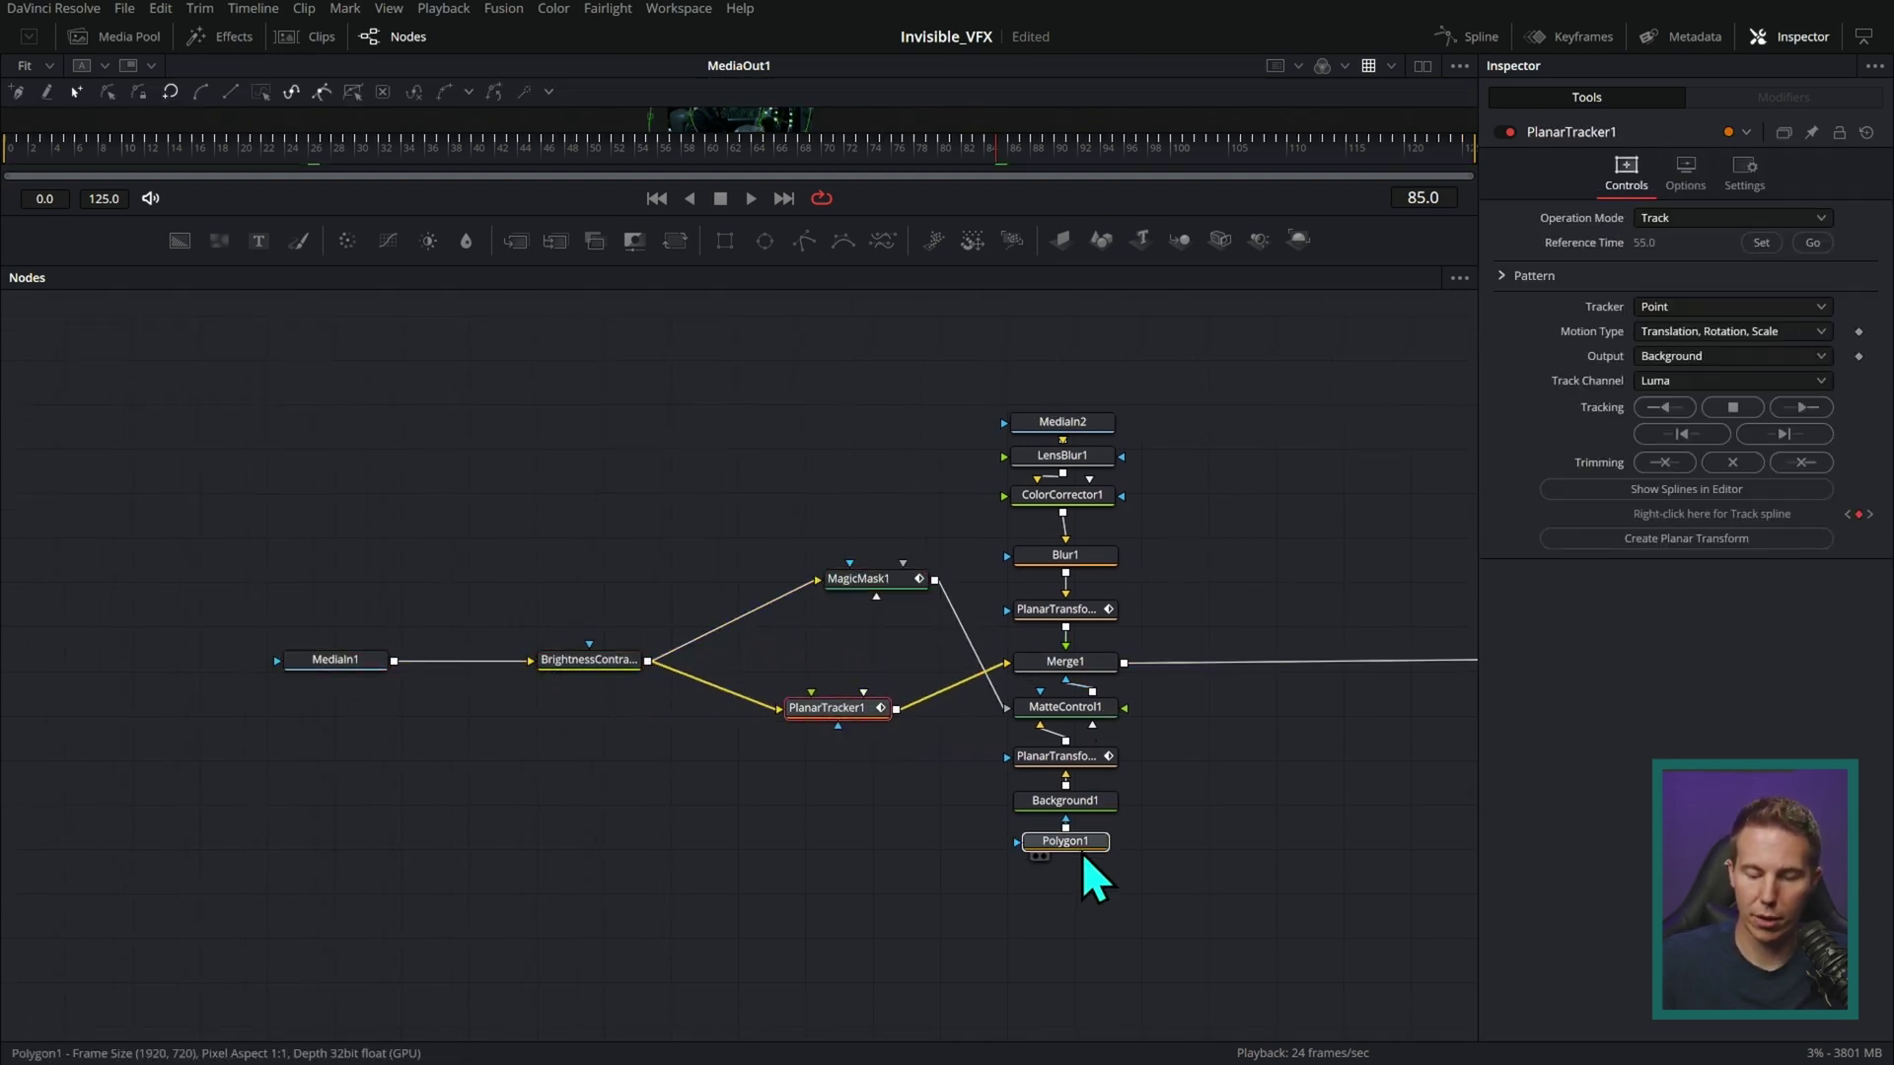
- Space out PlanarTracker1, Background1, MatteControl1 and PlanarTransform1, and raise the five nodes above Merge1
left_click_drag(1074, 843, 1075, 960)
left_click_drag(1085, 803, 1085, 874)
left_click_drag(1080, 755, 1081, 793)
left_click_drag(1065, 706, 1065, 752)
left_click_drag(1160, 346, 1069, 619)
left_click_drag(1085, 611, 1085, 564)
left_click(1084, 564)
left_click(1062, 405)
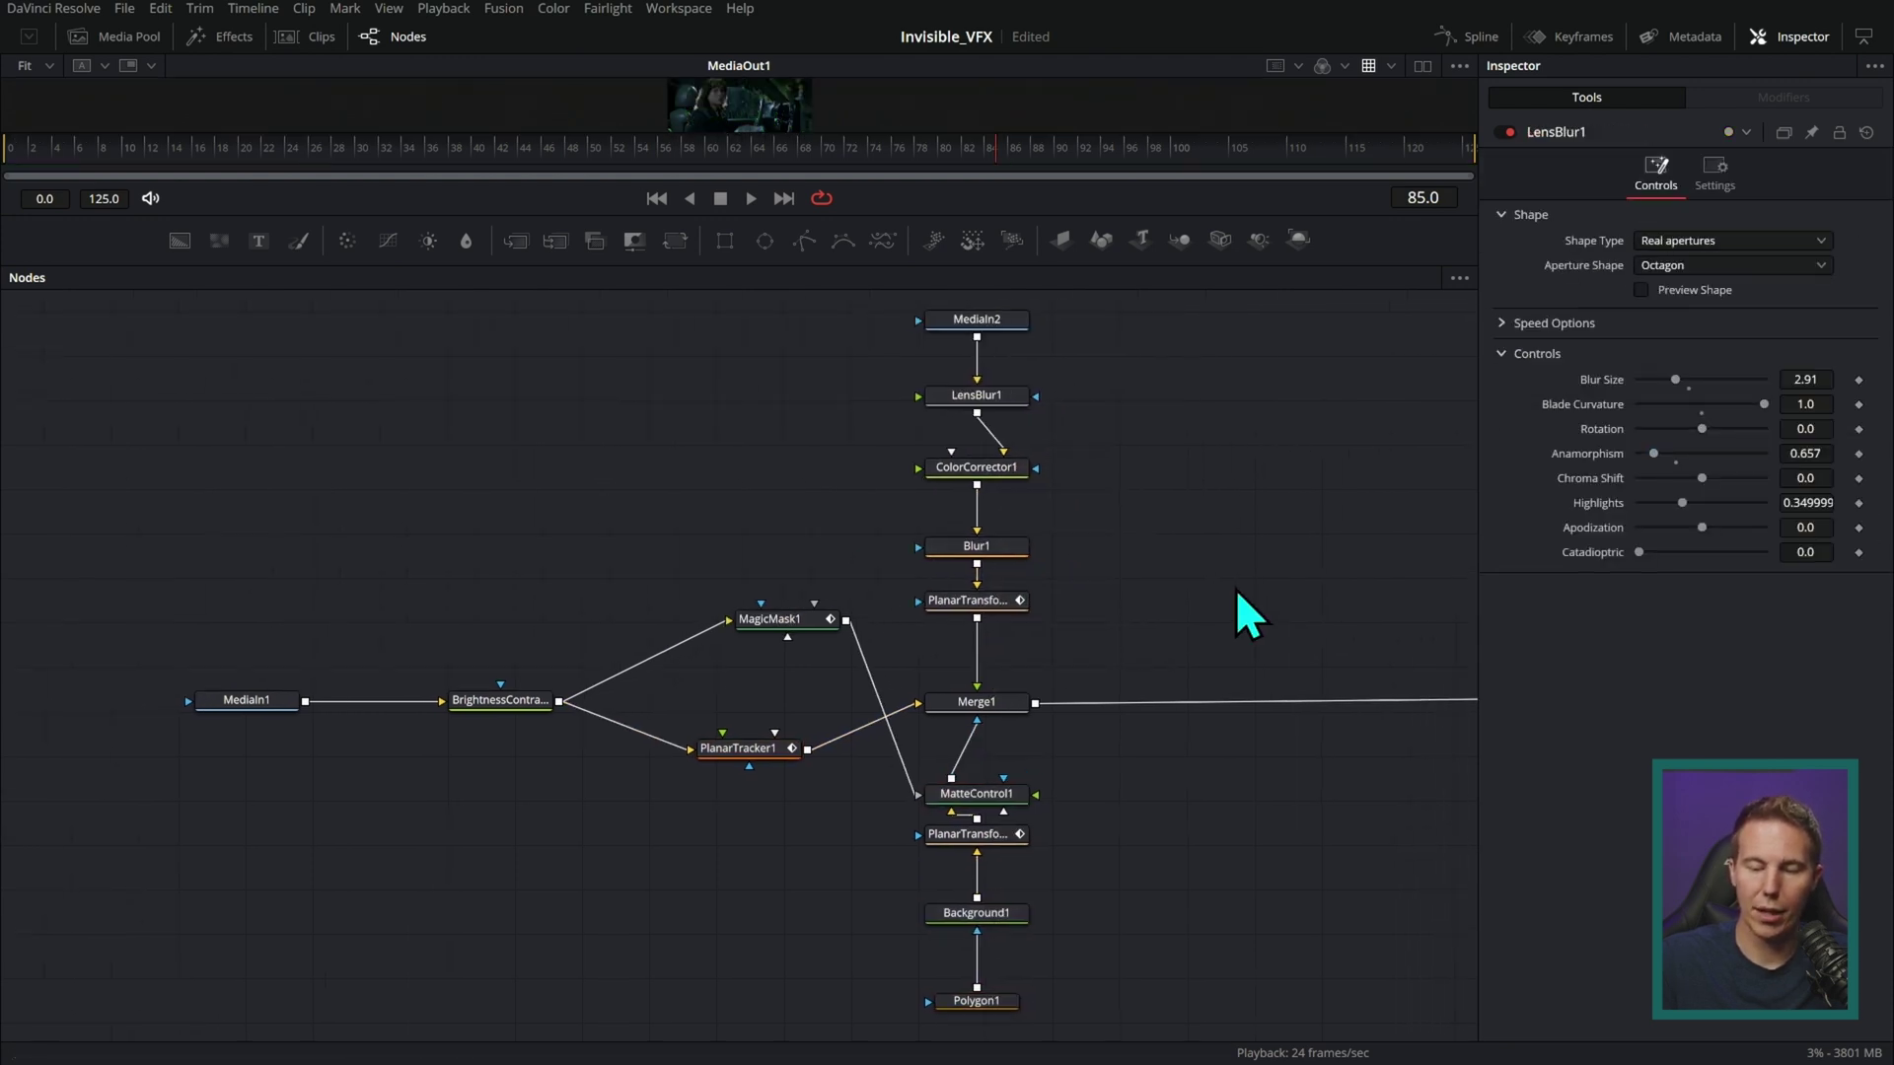
left_click_drag(1004, 801, 1004, 779)
- Insert a Brightness Contrast node after Blur1, nudging PlanarTransform1_1 down to make room
scroll(978, 570, "down", 2)
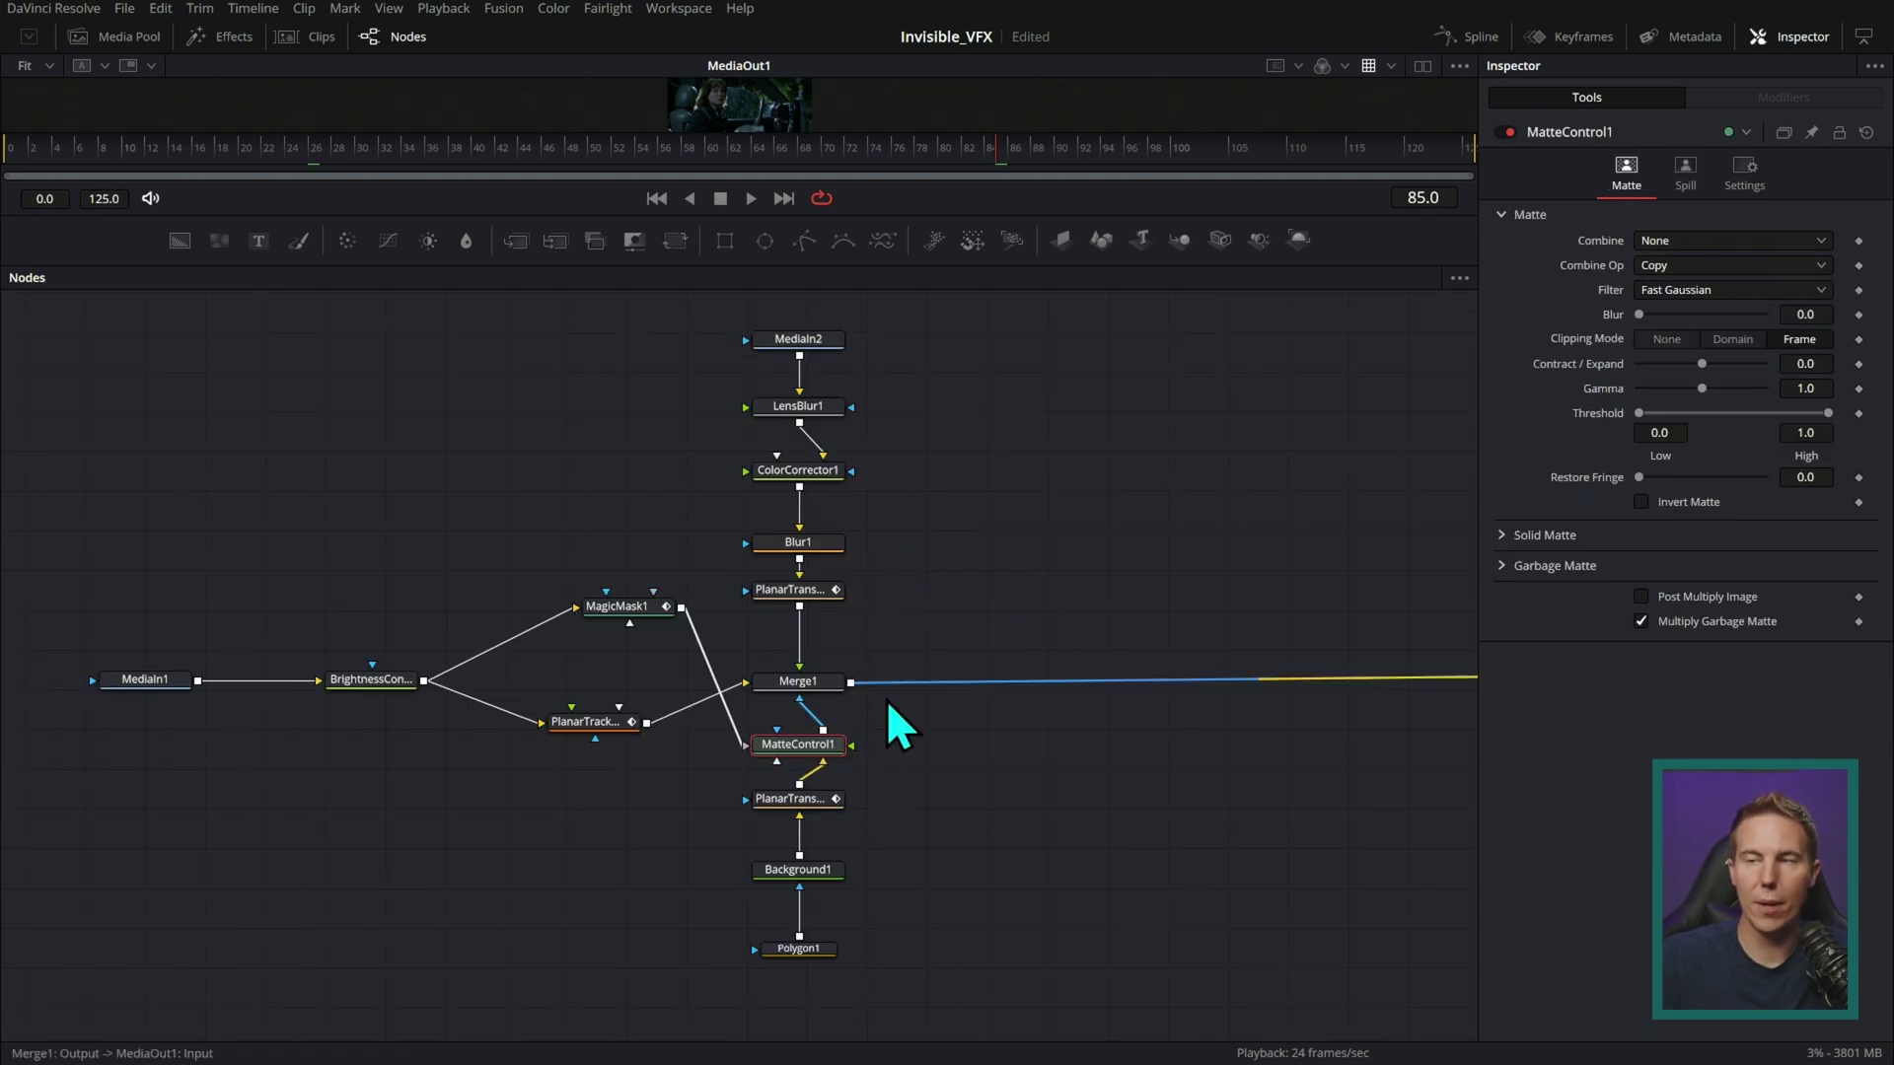
left_click(818, 535)
left_click(430, 242)
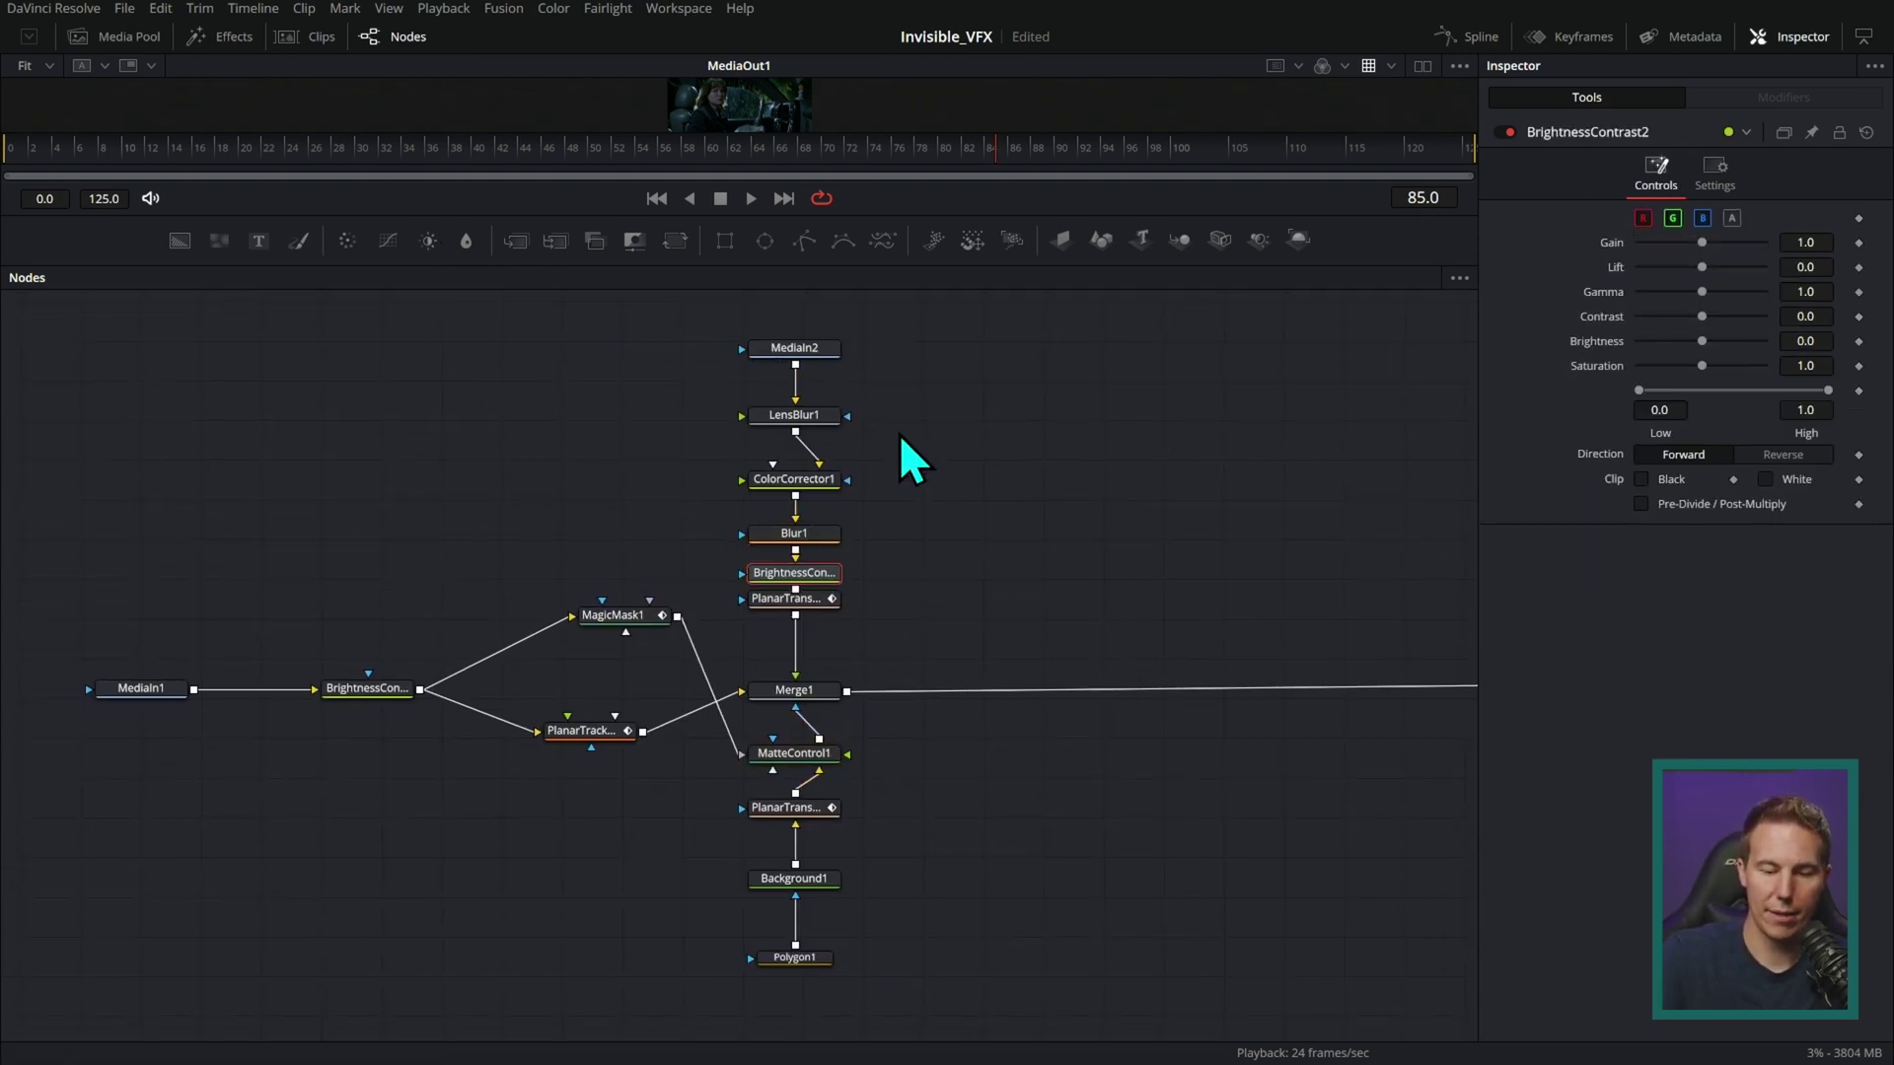
left_click_drag(816, 607, 816, 620)
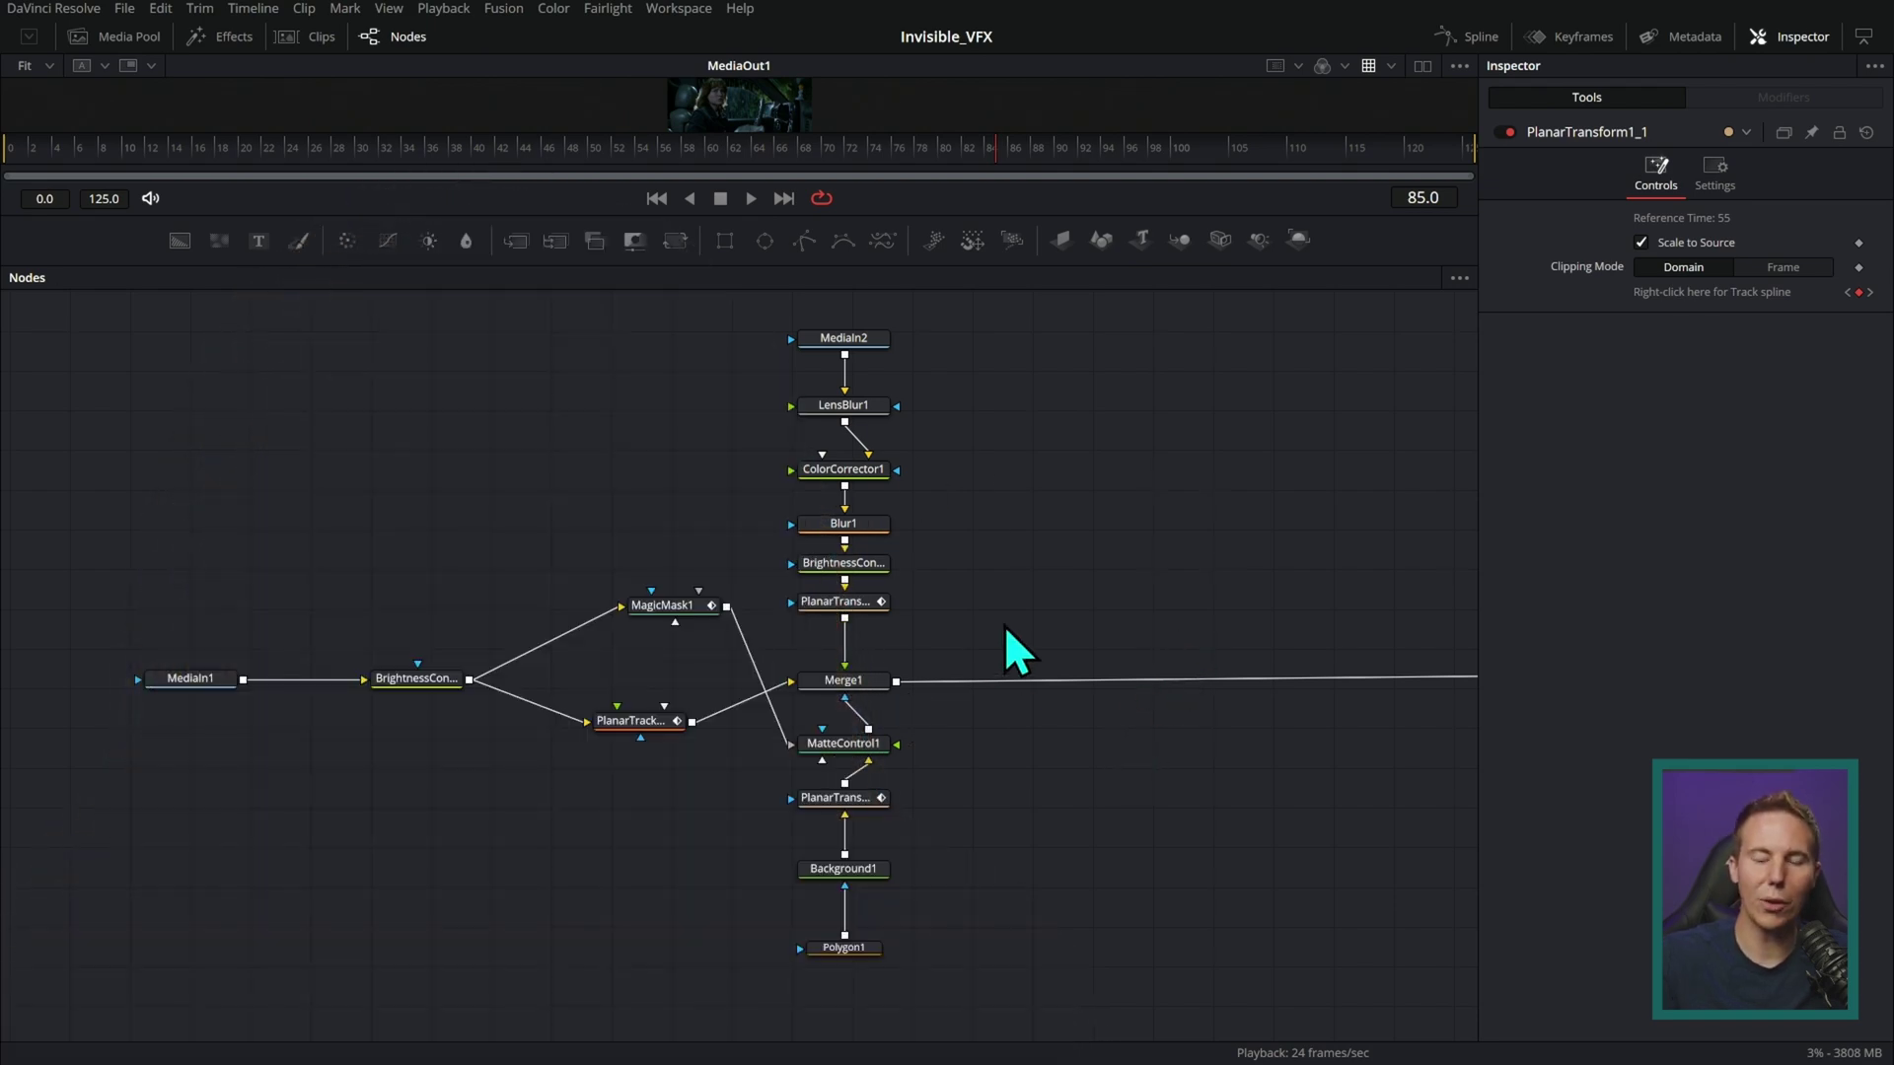
left_click_drag(944, 320, 837, 1002)
- Move PlanarTracker1 to the top with BrightnessContrast1 above it, MagicMask1 down and MediaIn1 up
left_click_drag(854, 784, 815, 726)
left_click_drag(632, 720, 786, 411)
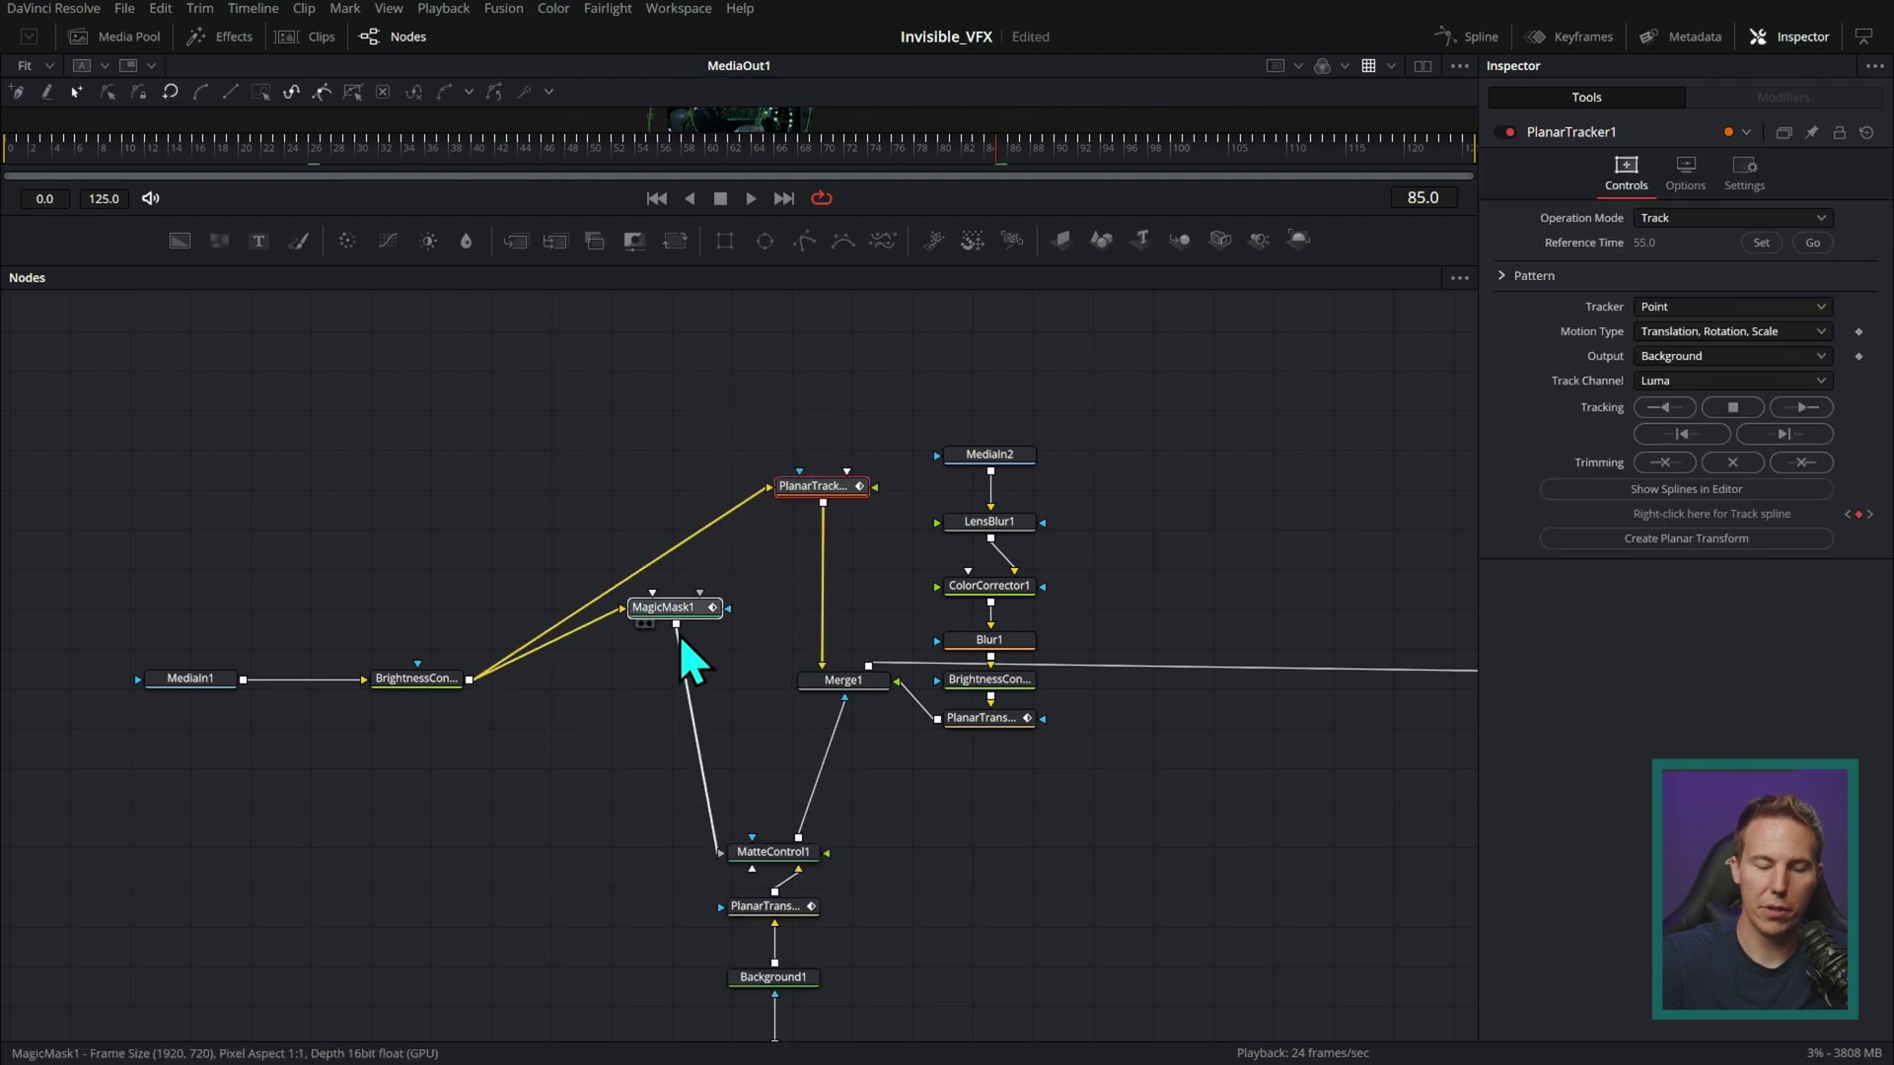
left_click_drag(671, 606, 688, 747)
left_click_drag(444, 679, 750, 402)
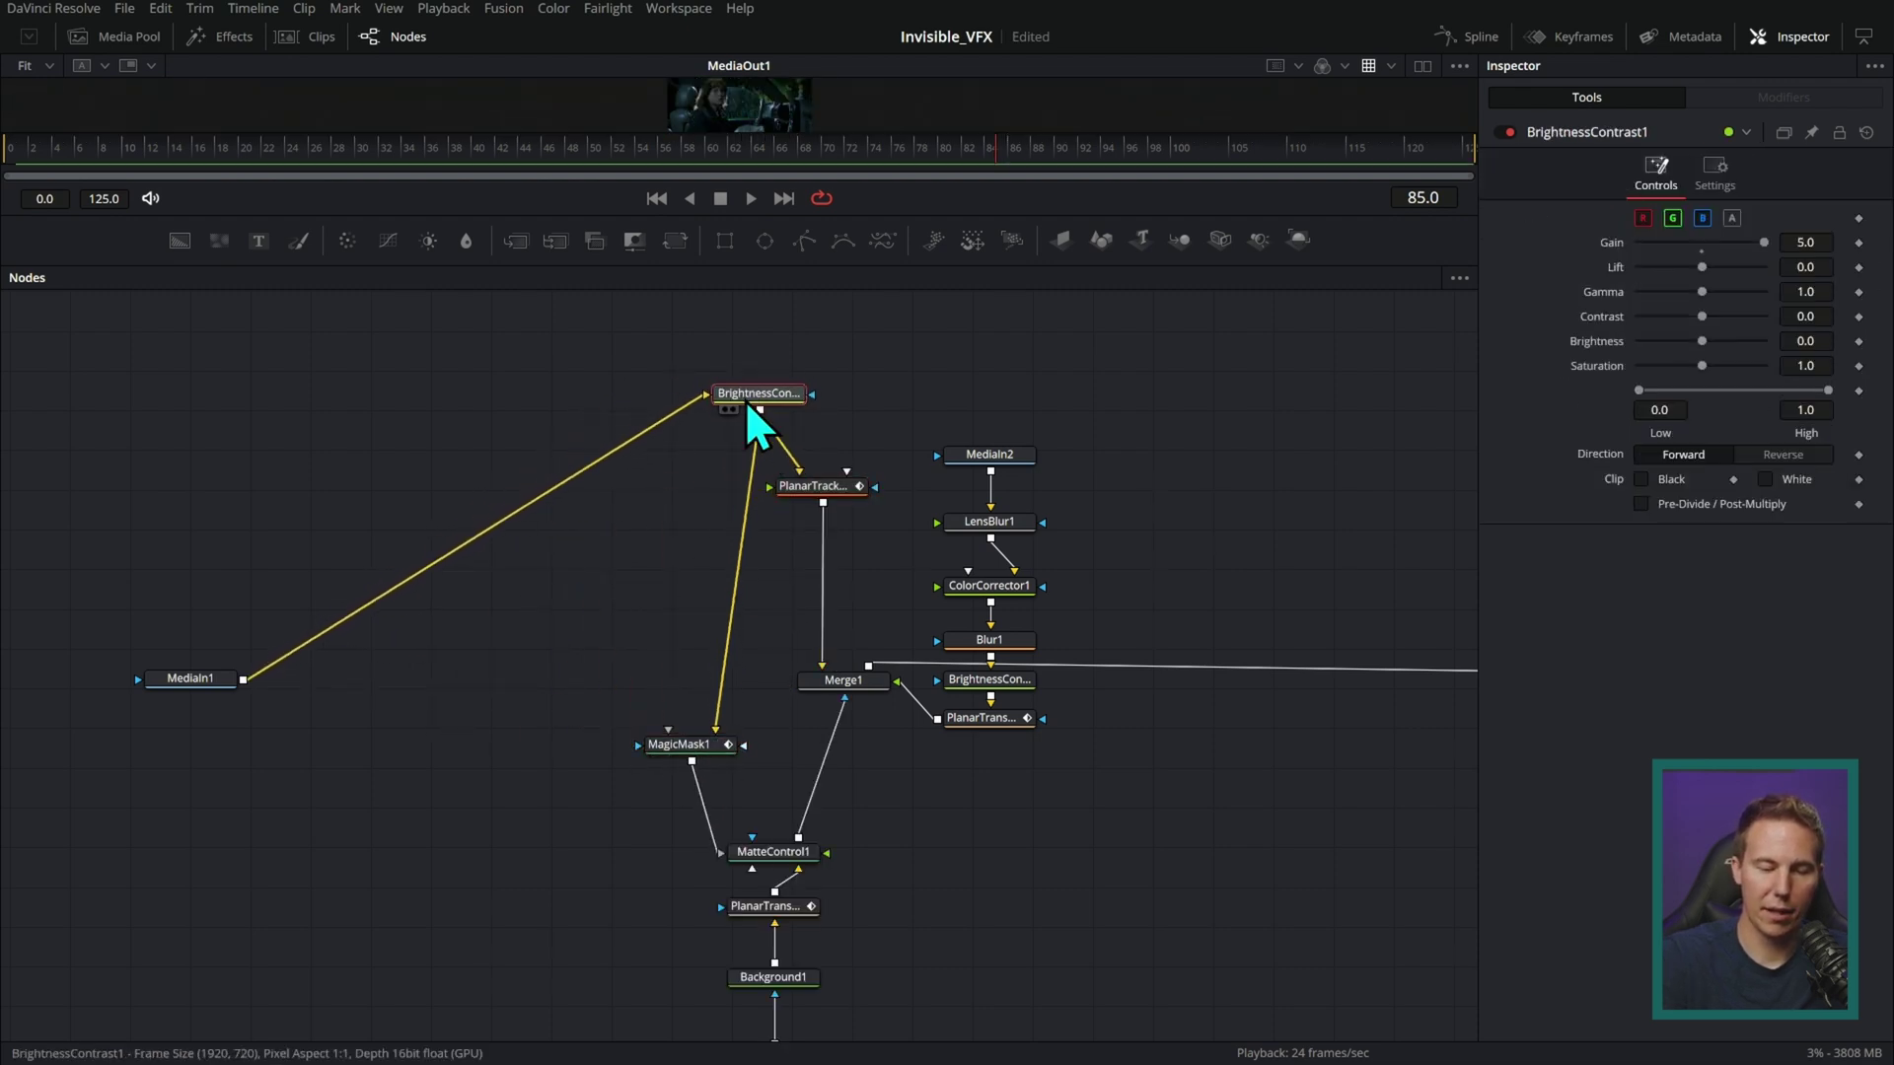
left_click_drag(232, 686, 491, 553)
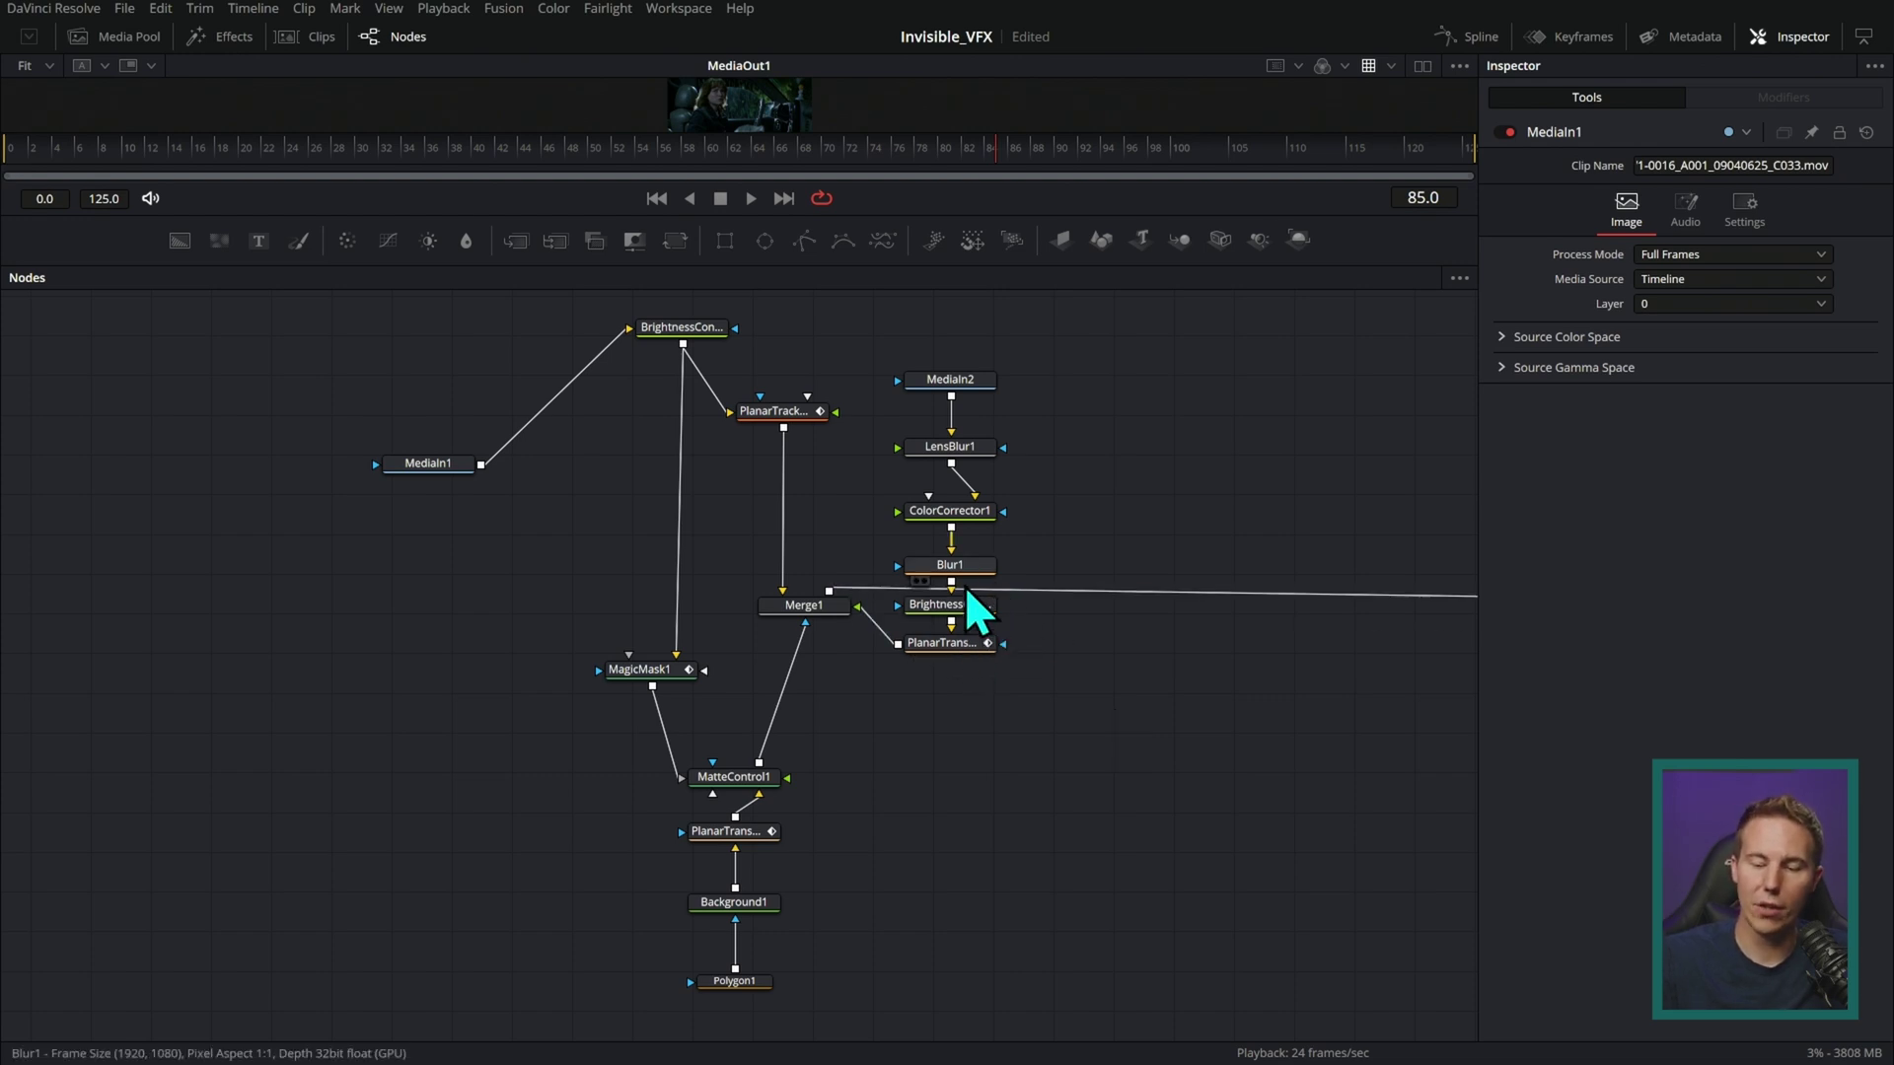
- Zoom and pan around the node graph to check the new layout
scroll(815, 648, "up", 4)
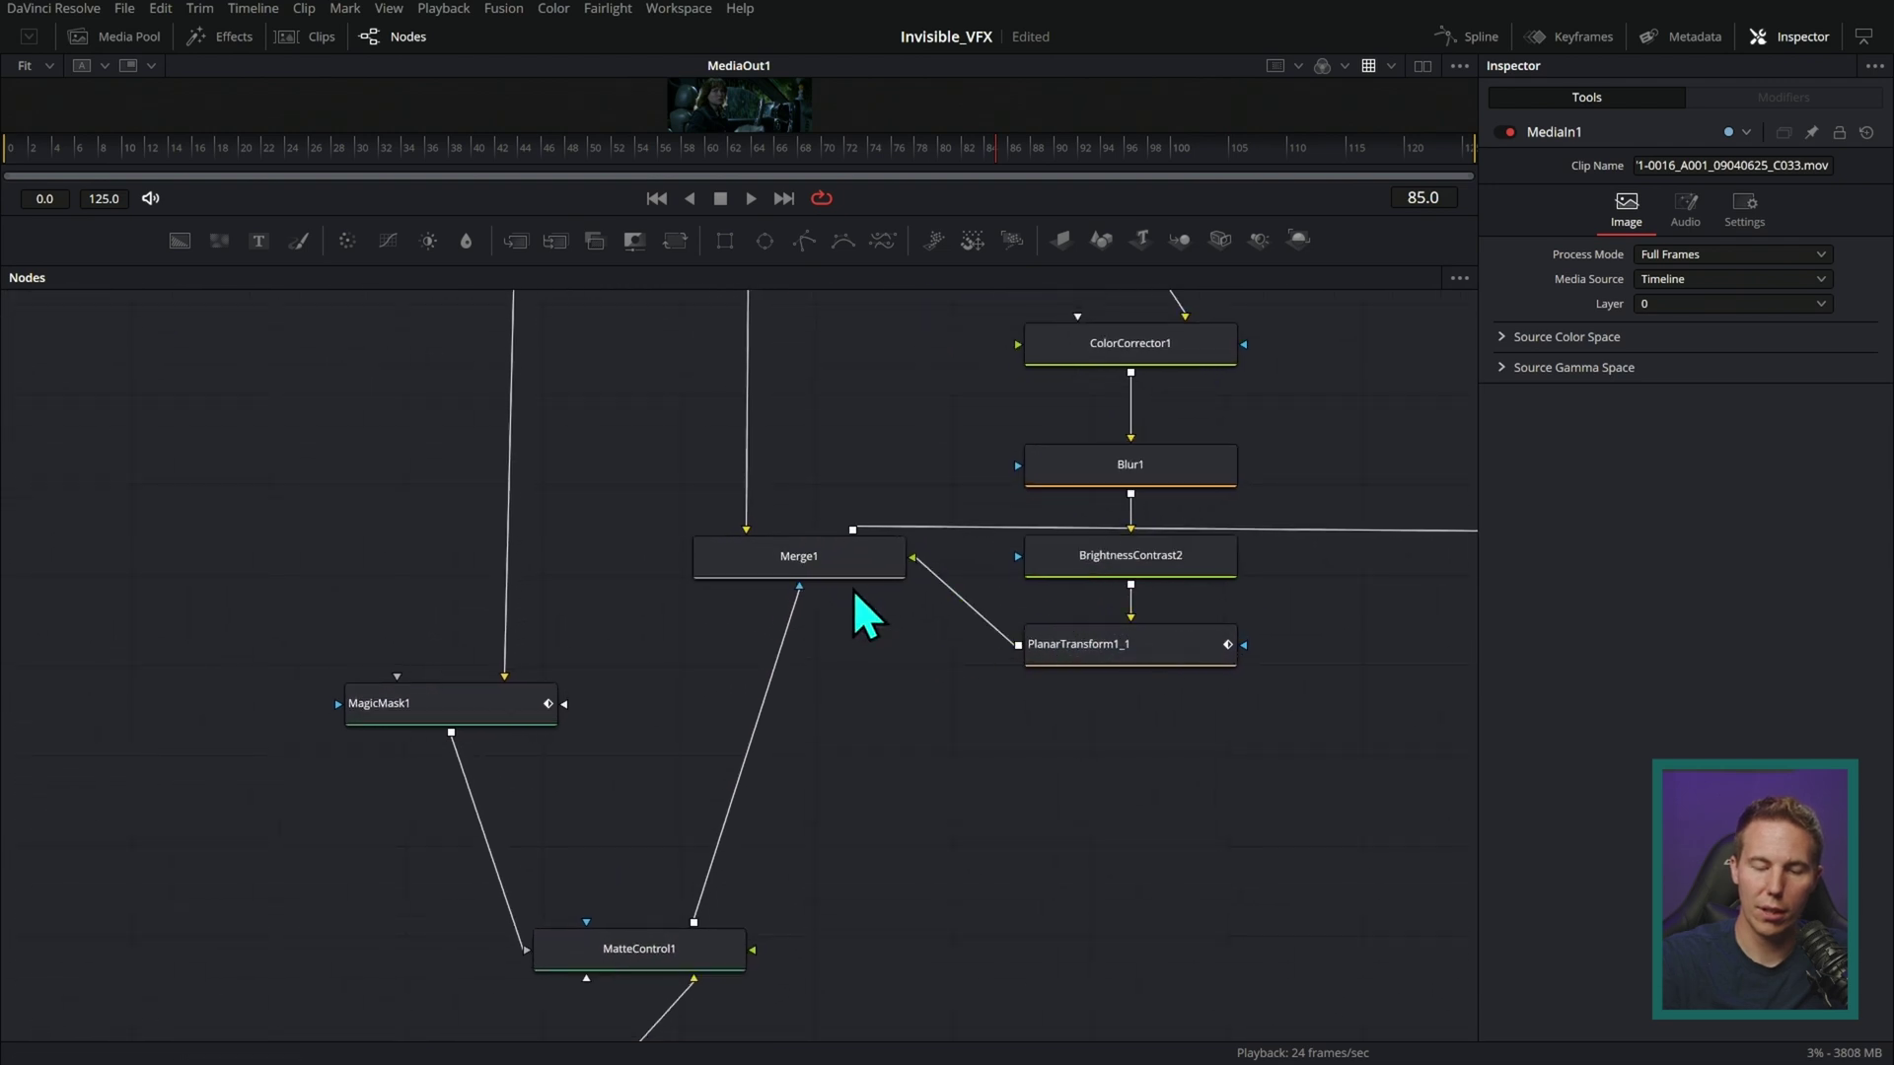
left_click_drag(823, 360, 828, 564)
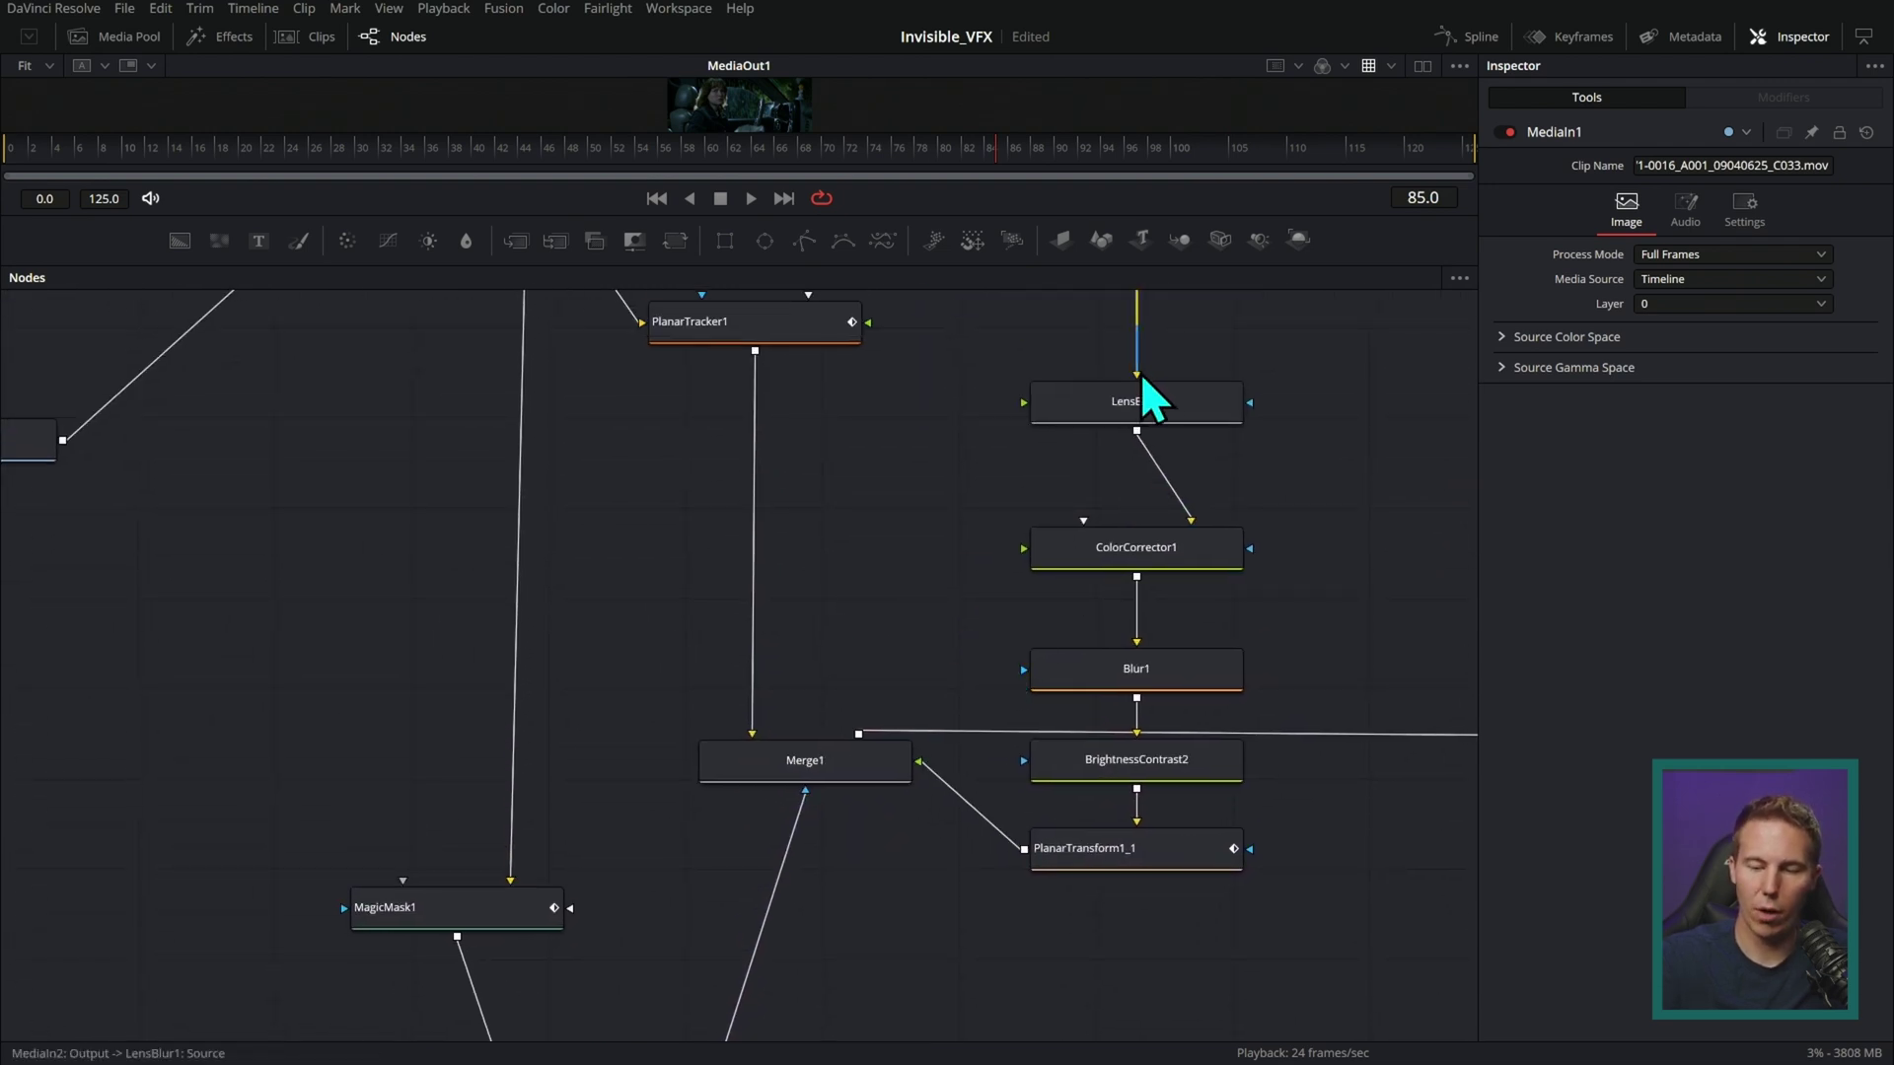
scroll(1254, 538, "down", 4)
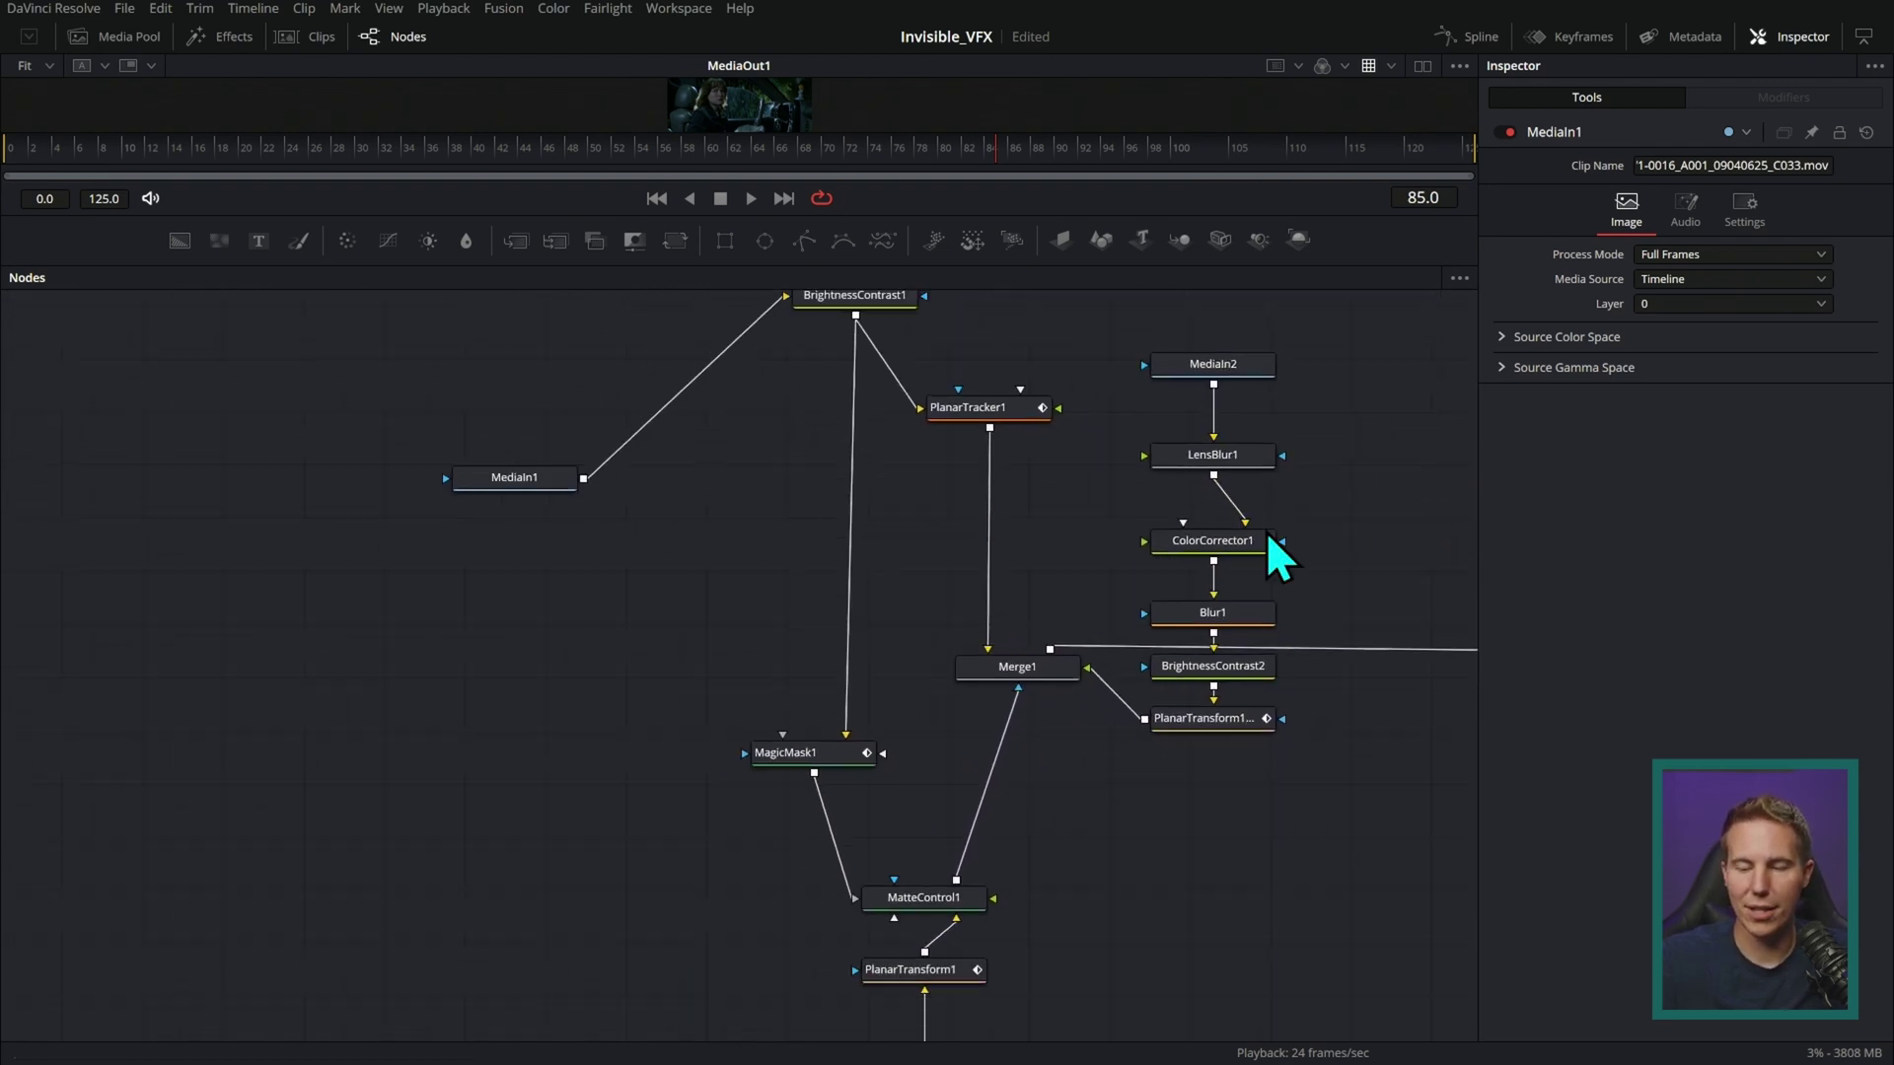
left_click_drag(1264, 538, 1107, 541)
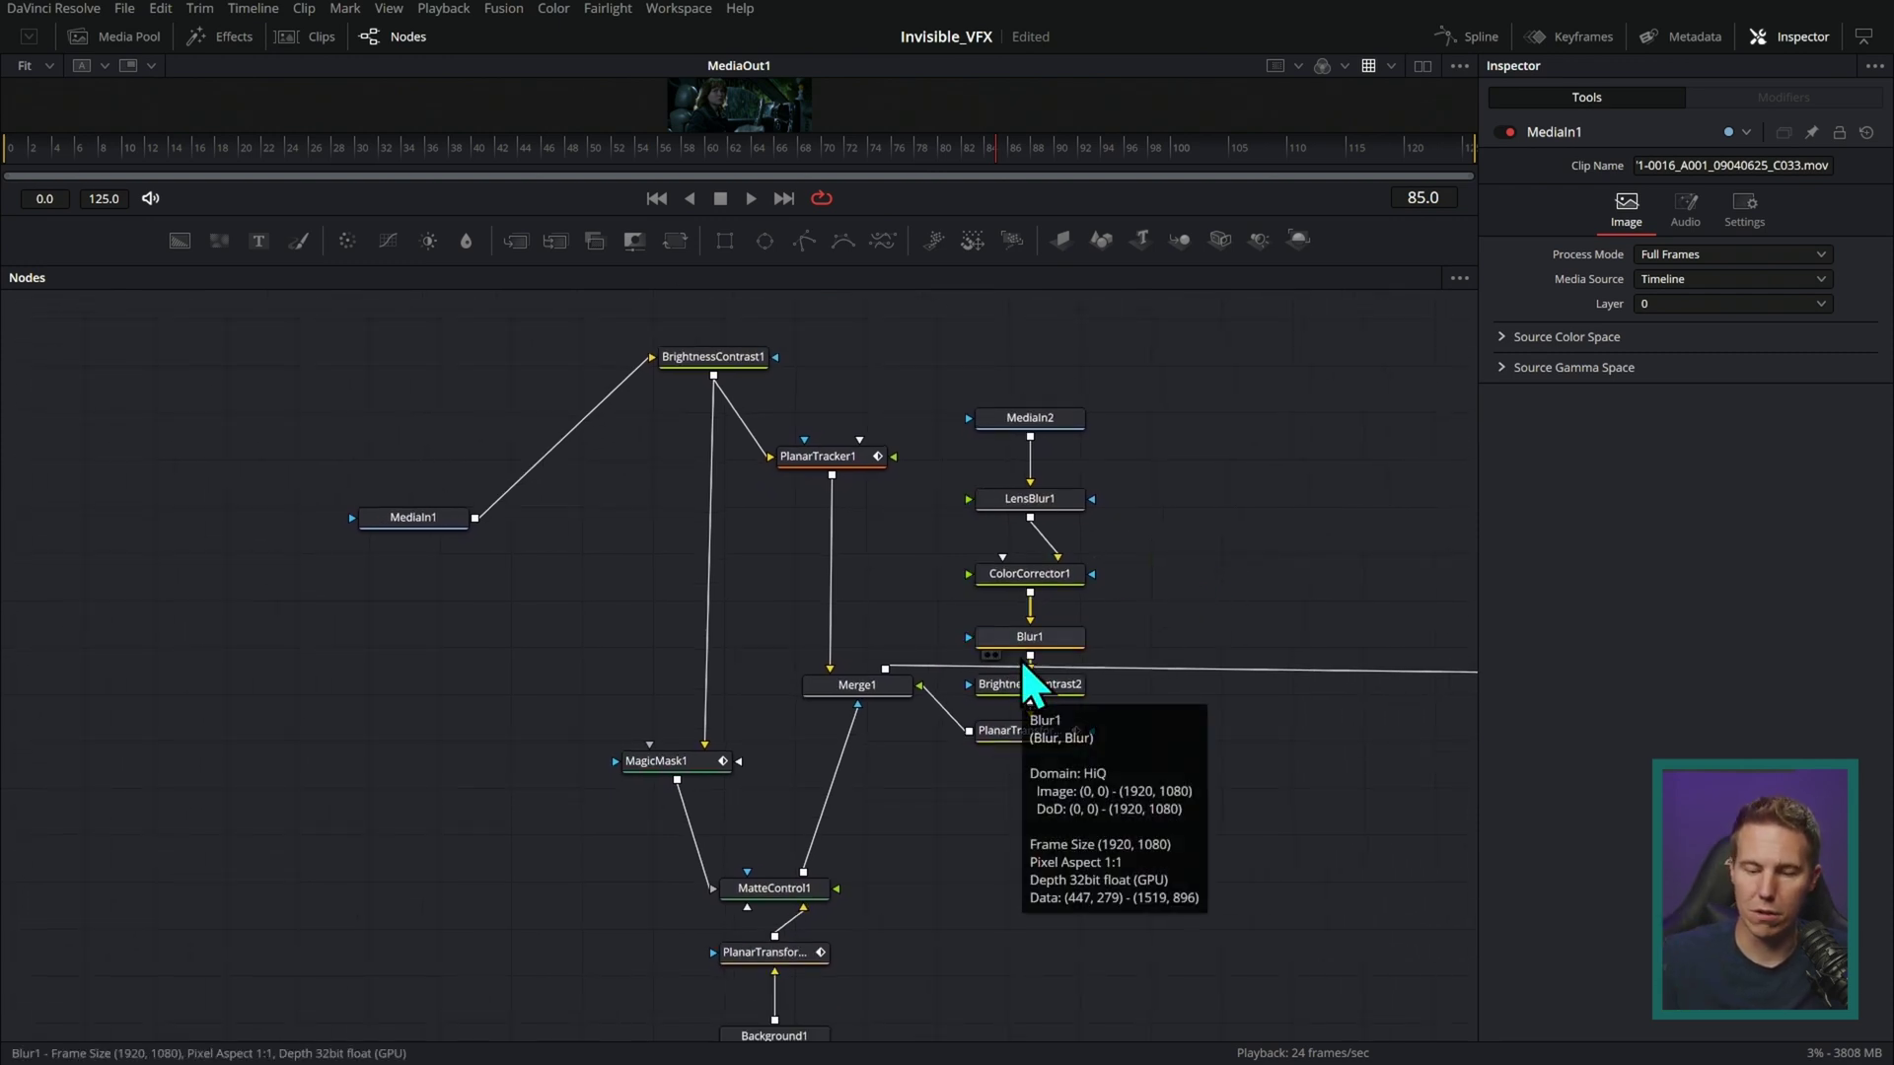
scroll(1199, 570, "down", 1)
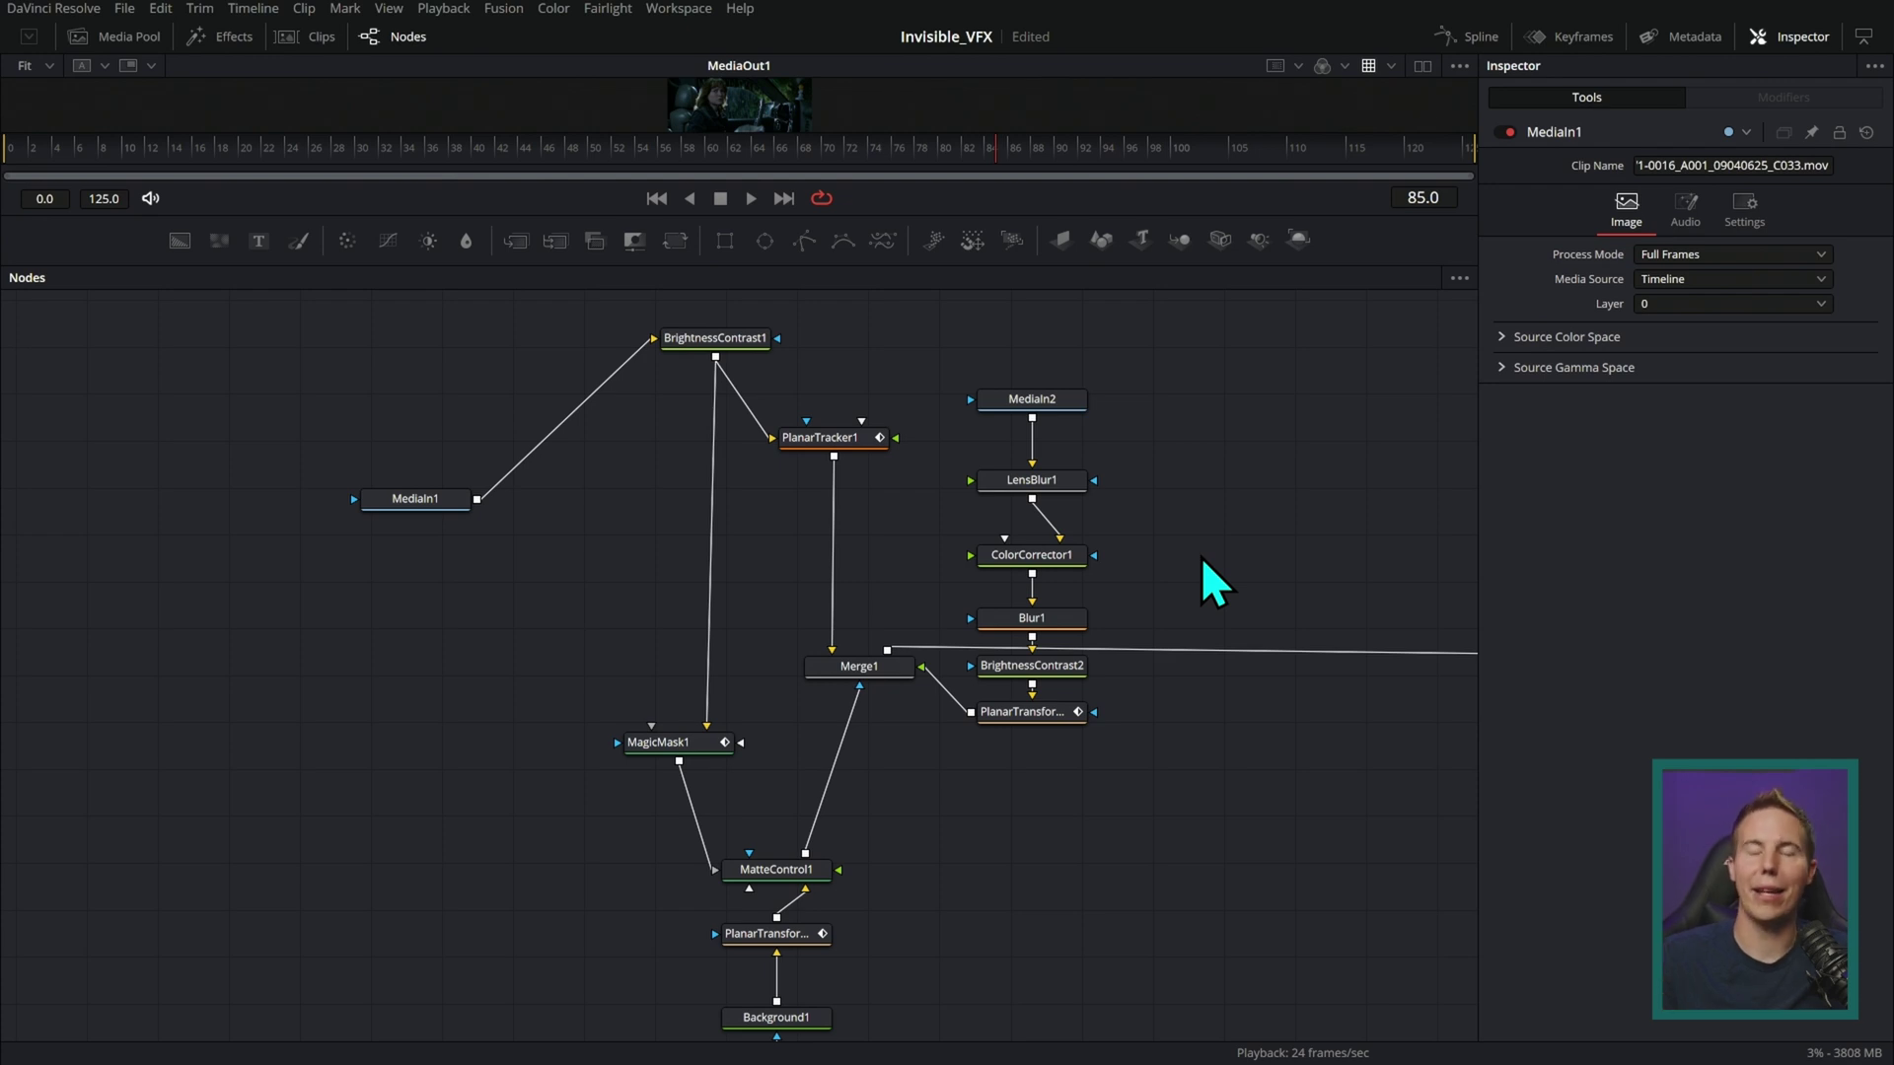
scroll(1199, 556, "down", 3)
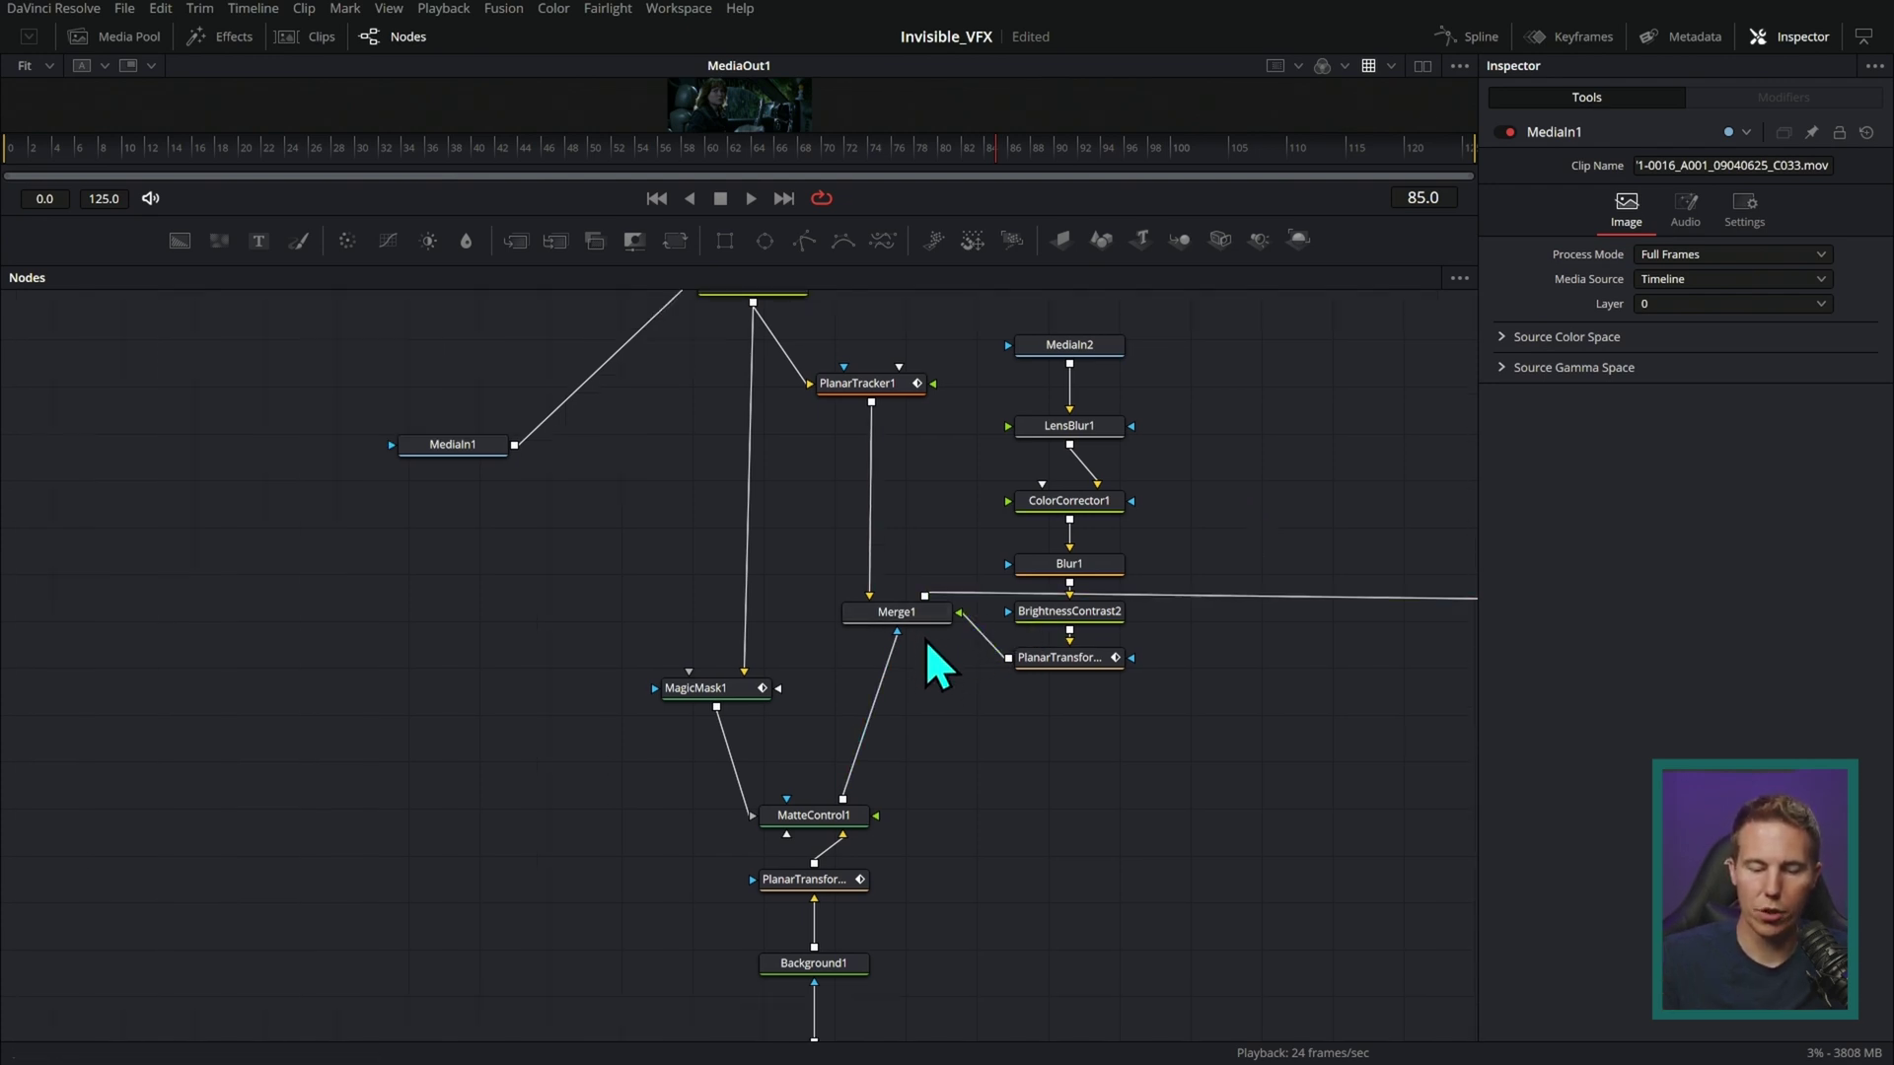
left_click_drag(674, 612, 833, 614)
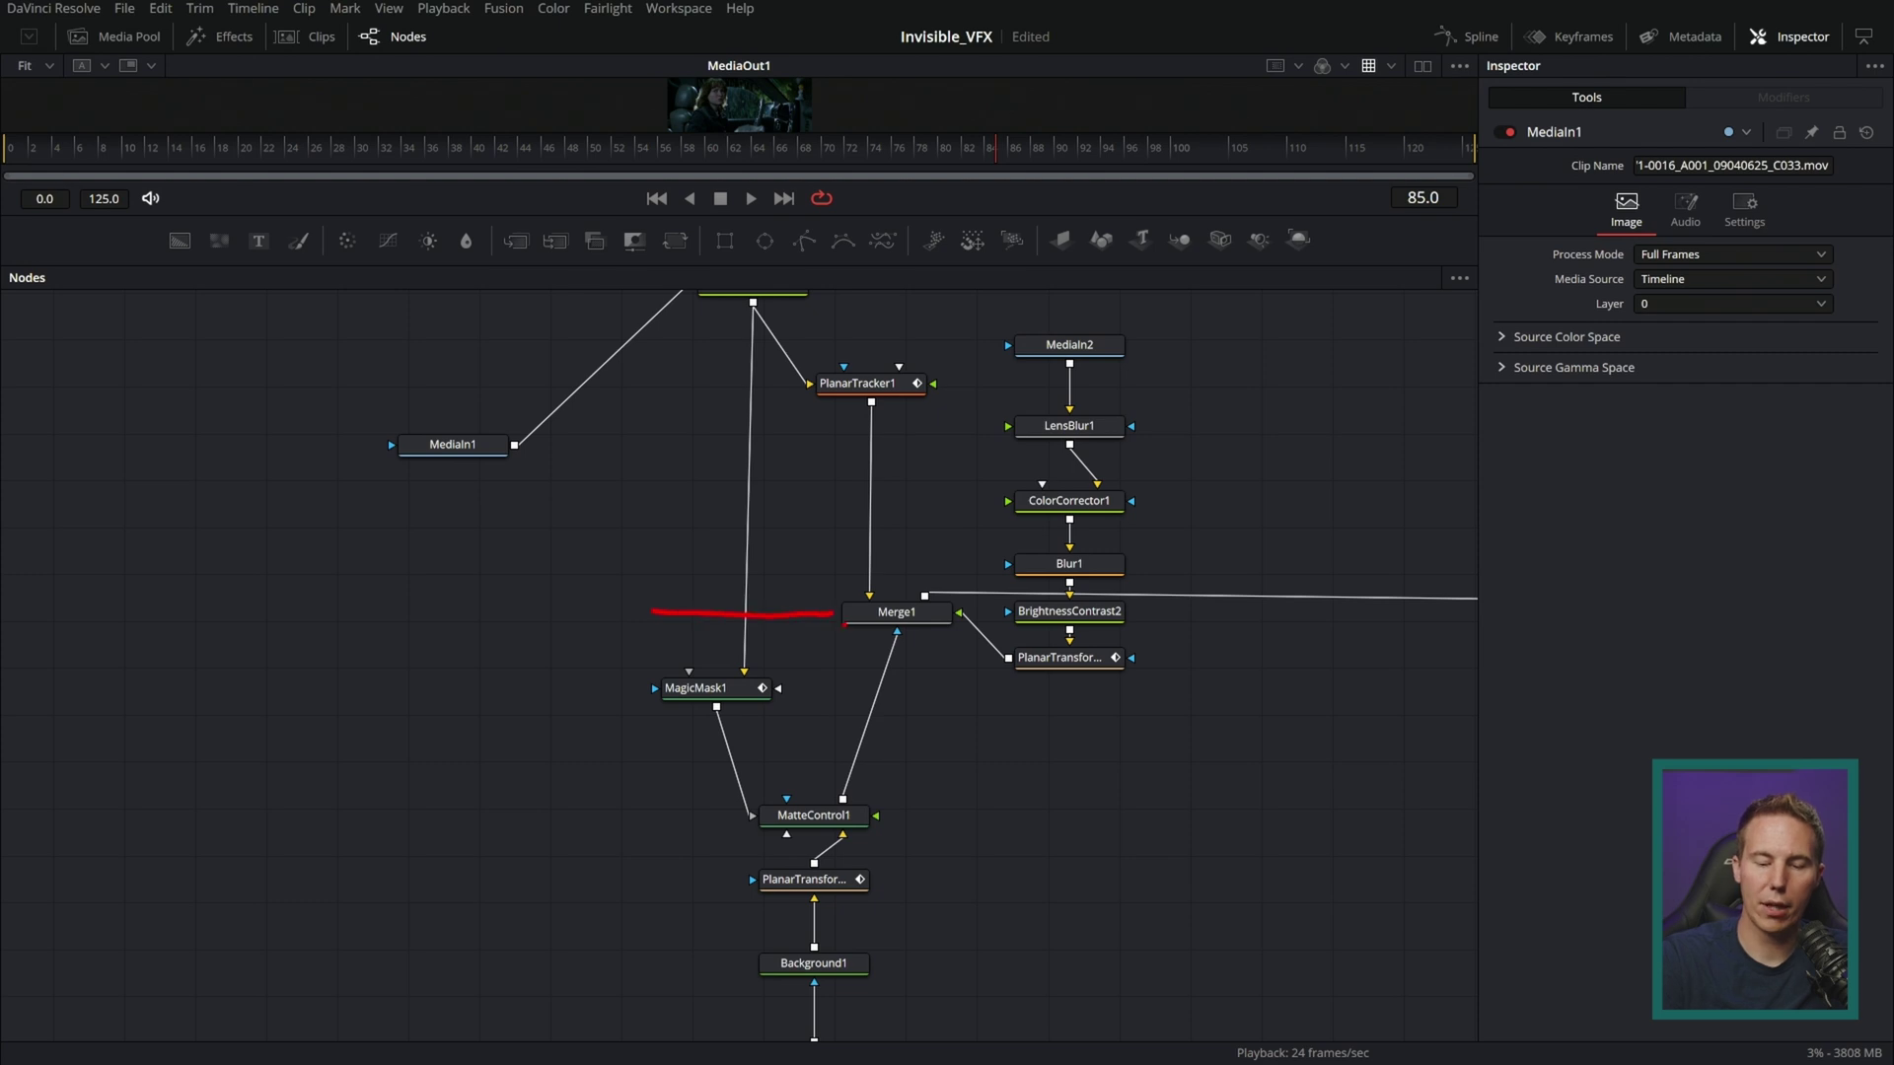
mouse_move(668, 557)
left_mouse_down()
mouse_move(667, 598)
mouse_move(702, 582)
left_mouse_up()
left_click_drag(893, 422, 894, 592)
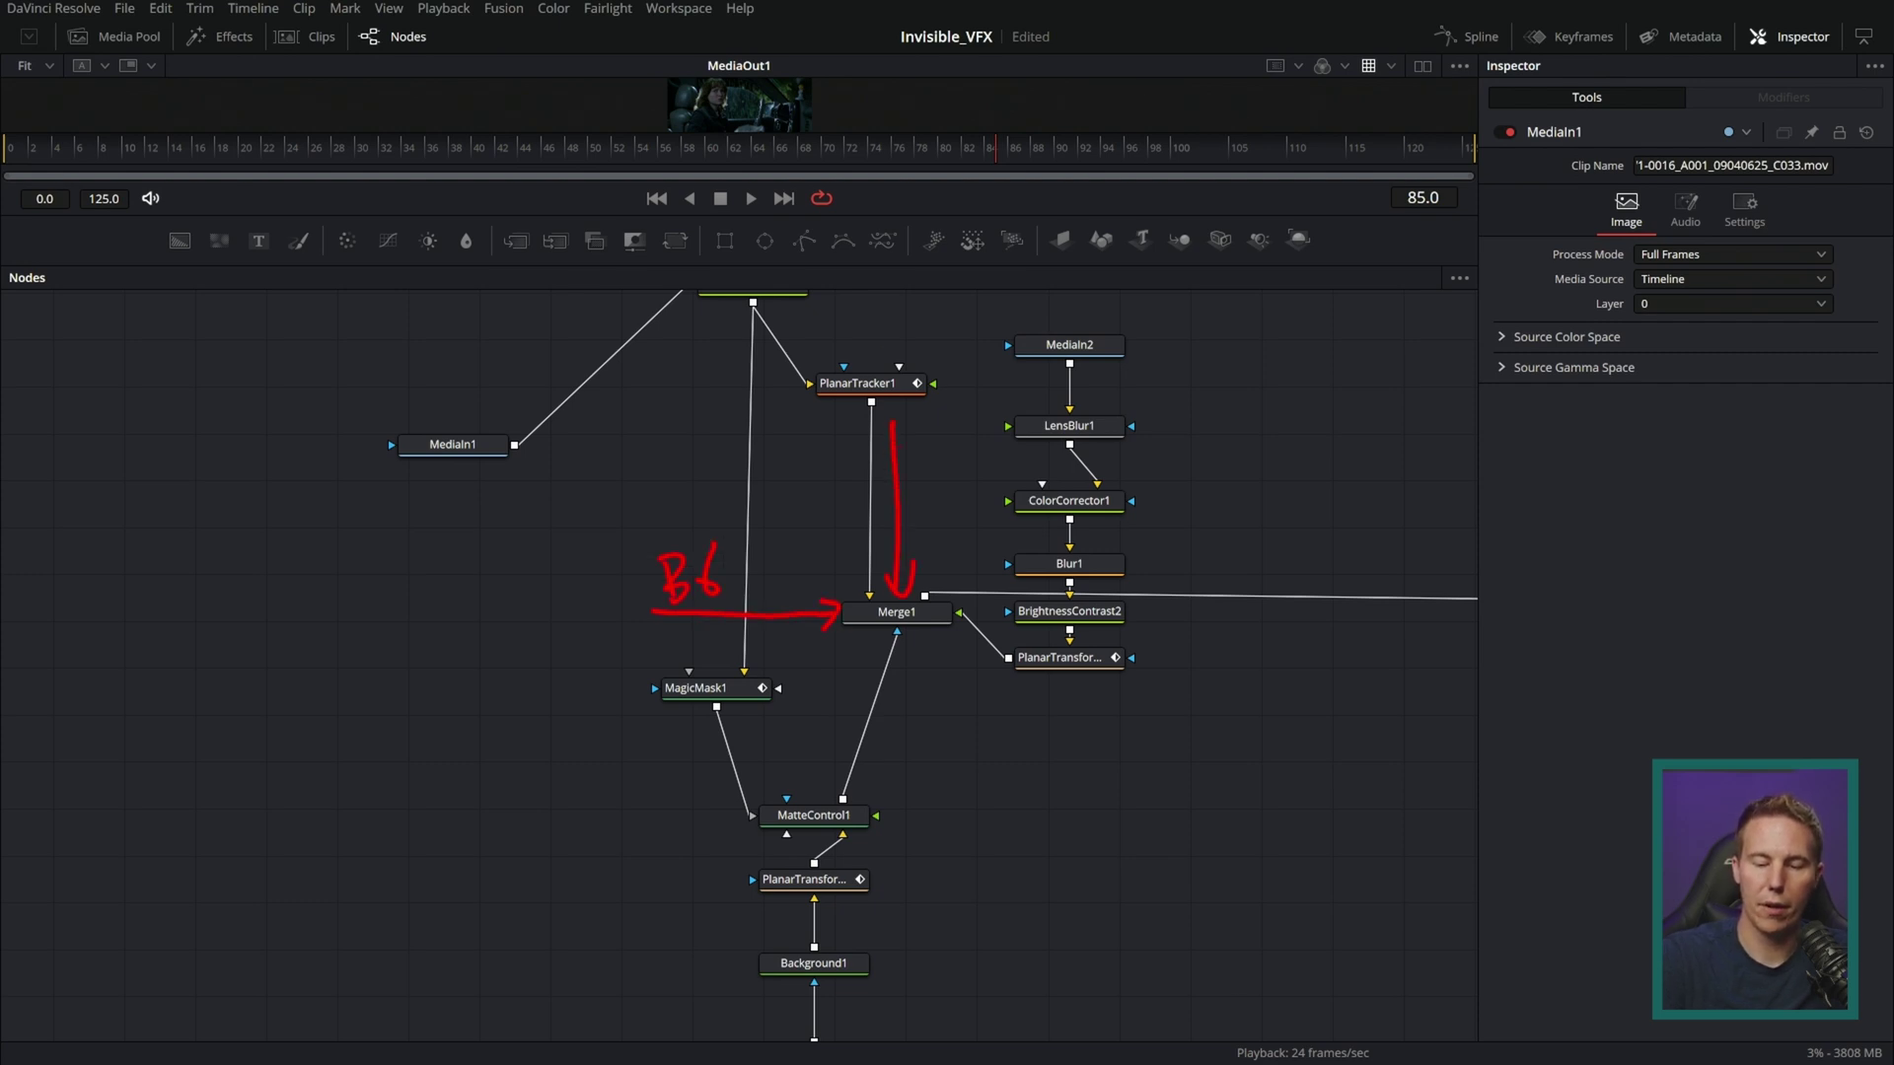
left_click_drag(957, 431, 939, 450)
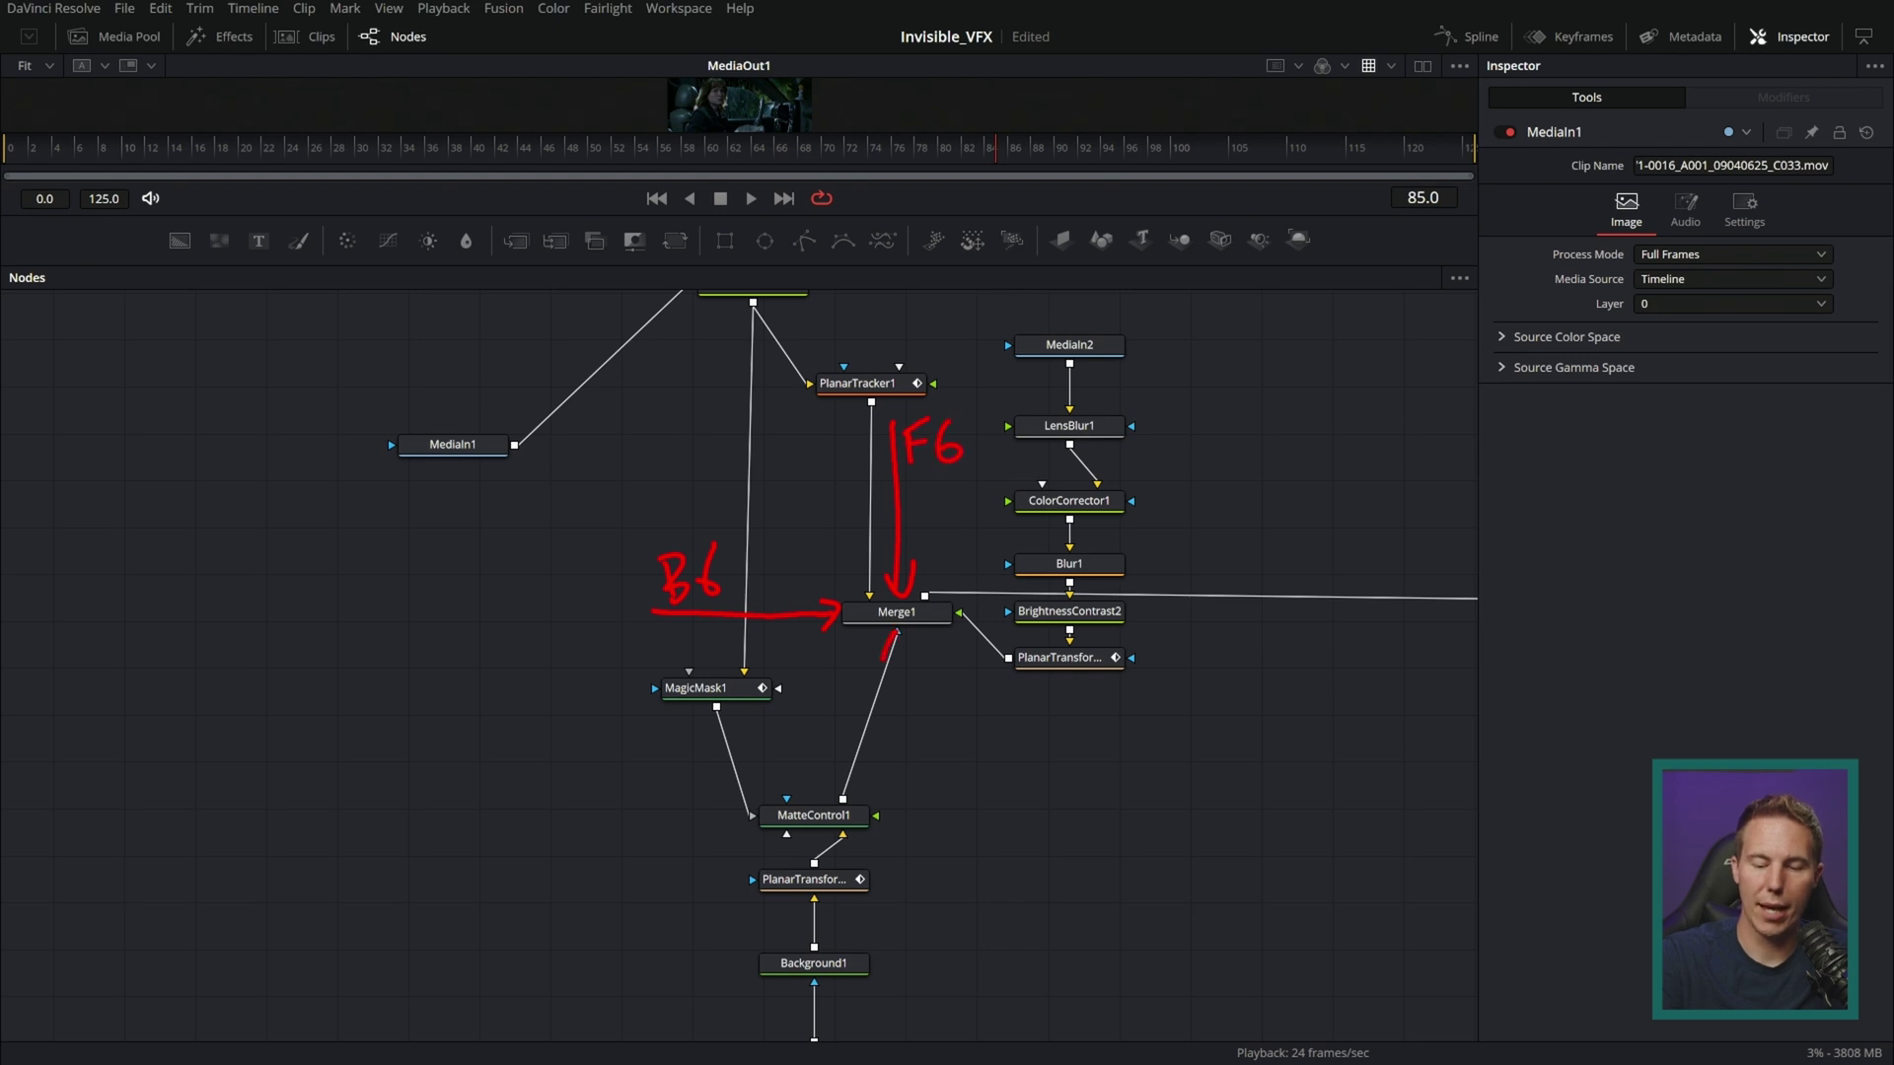
left_click_drag(866, 742, 947, 761)
left_click_drag(980, 727, 990, 759)
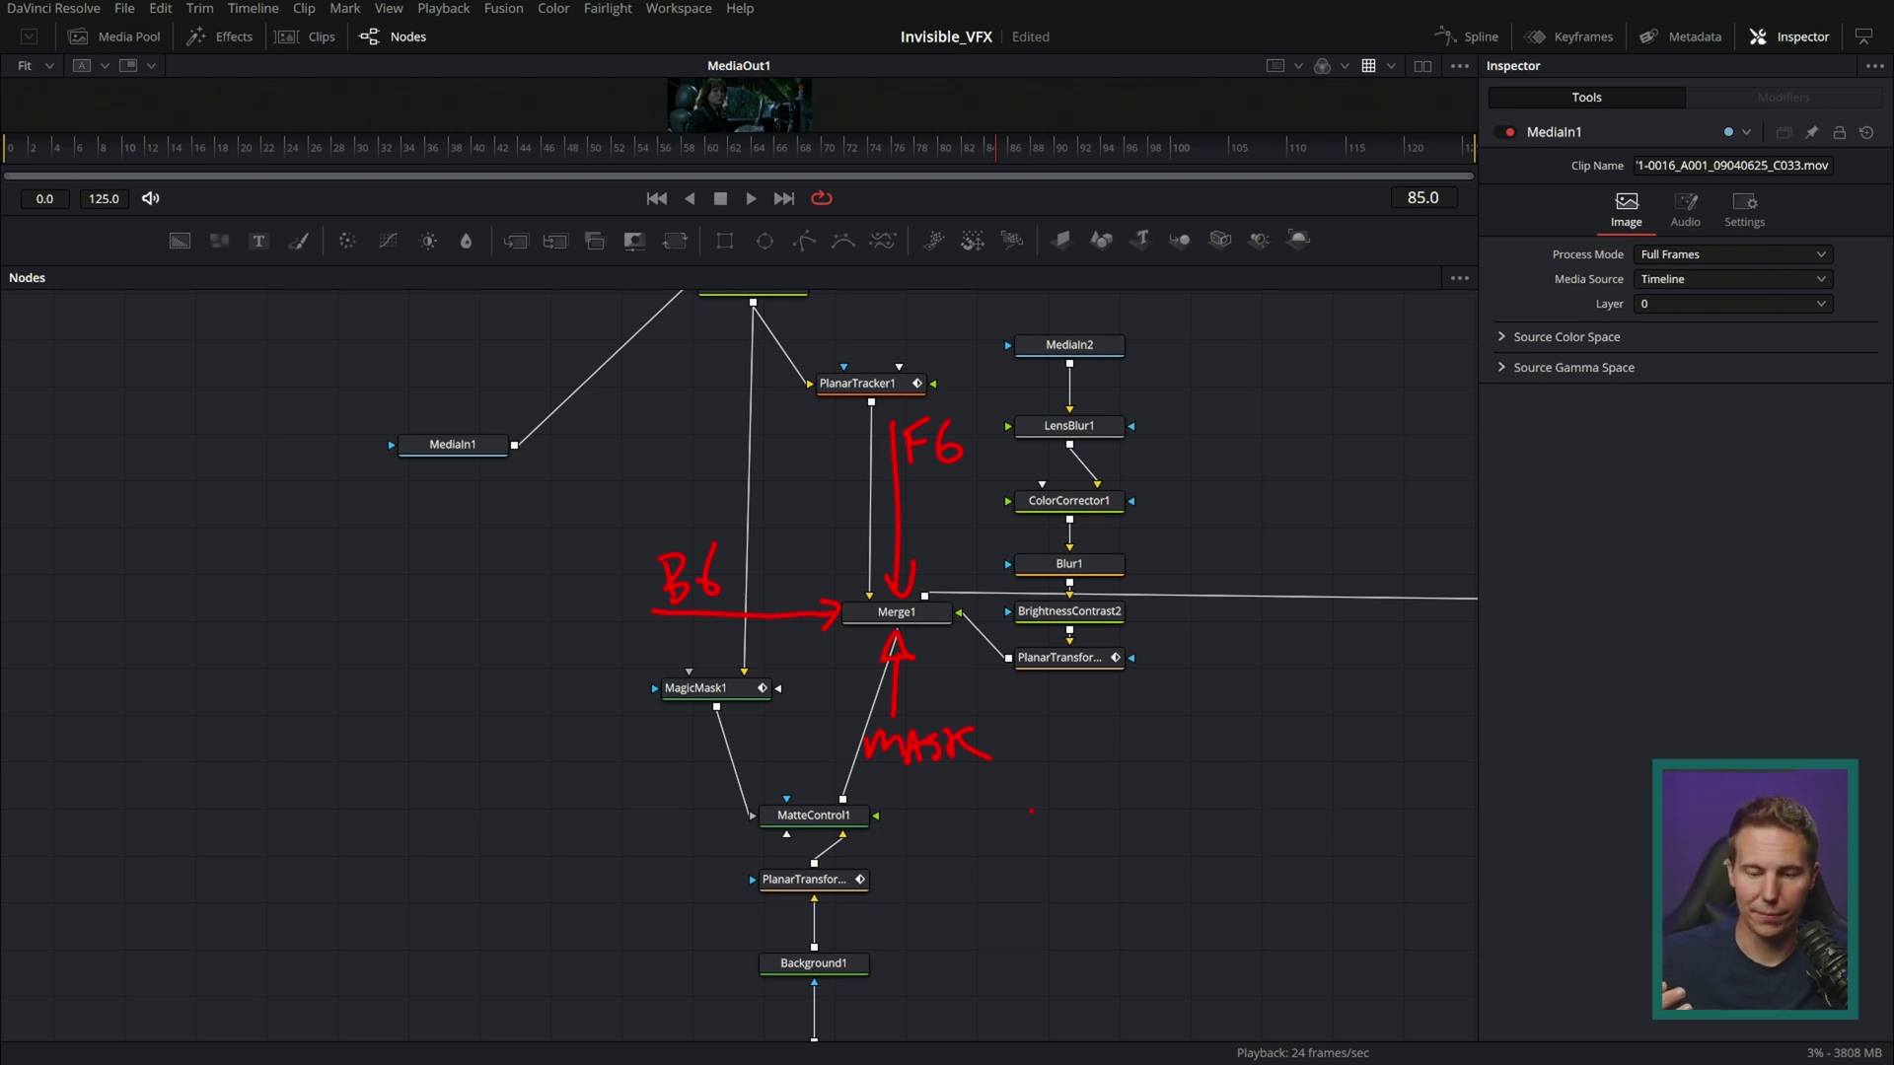
key("Escape")
left_click_drag(1077, 733, 1149, 762)
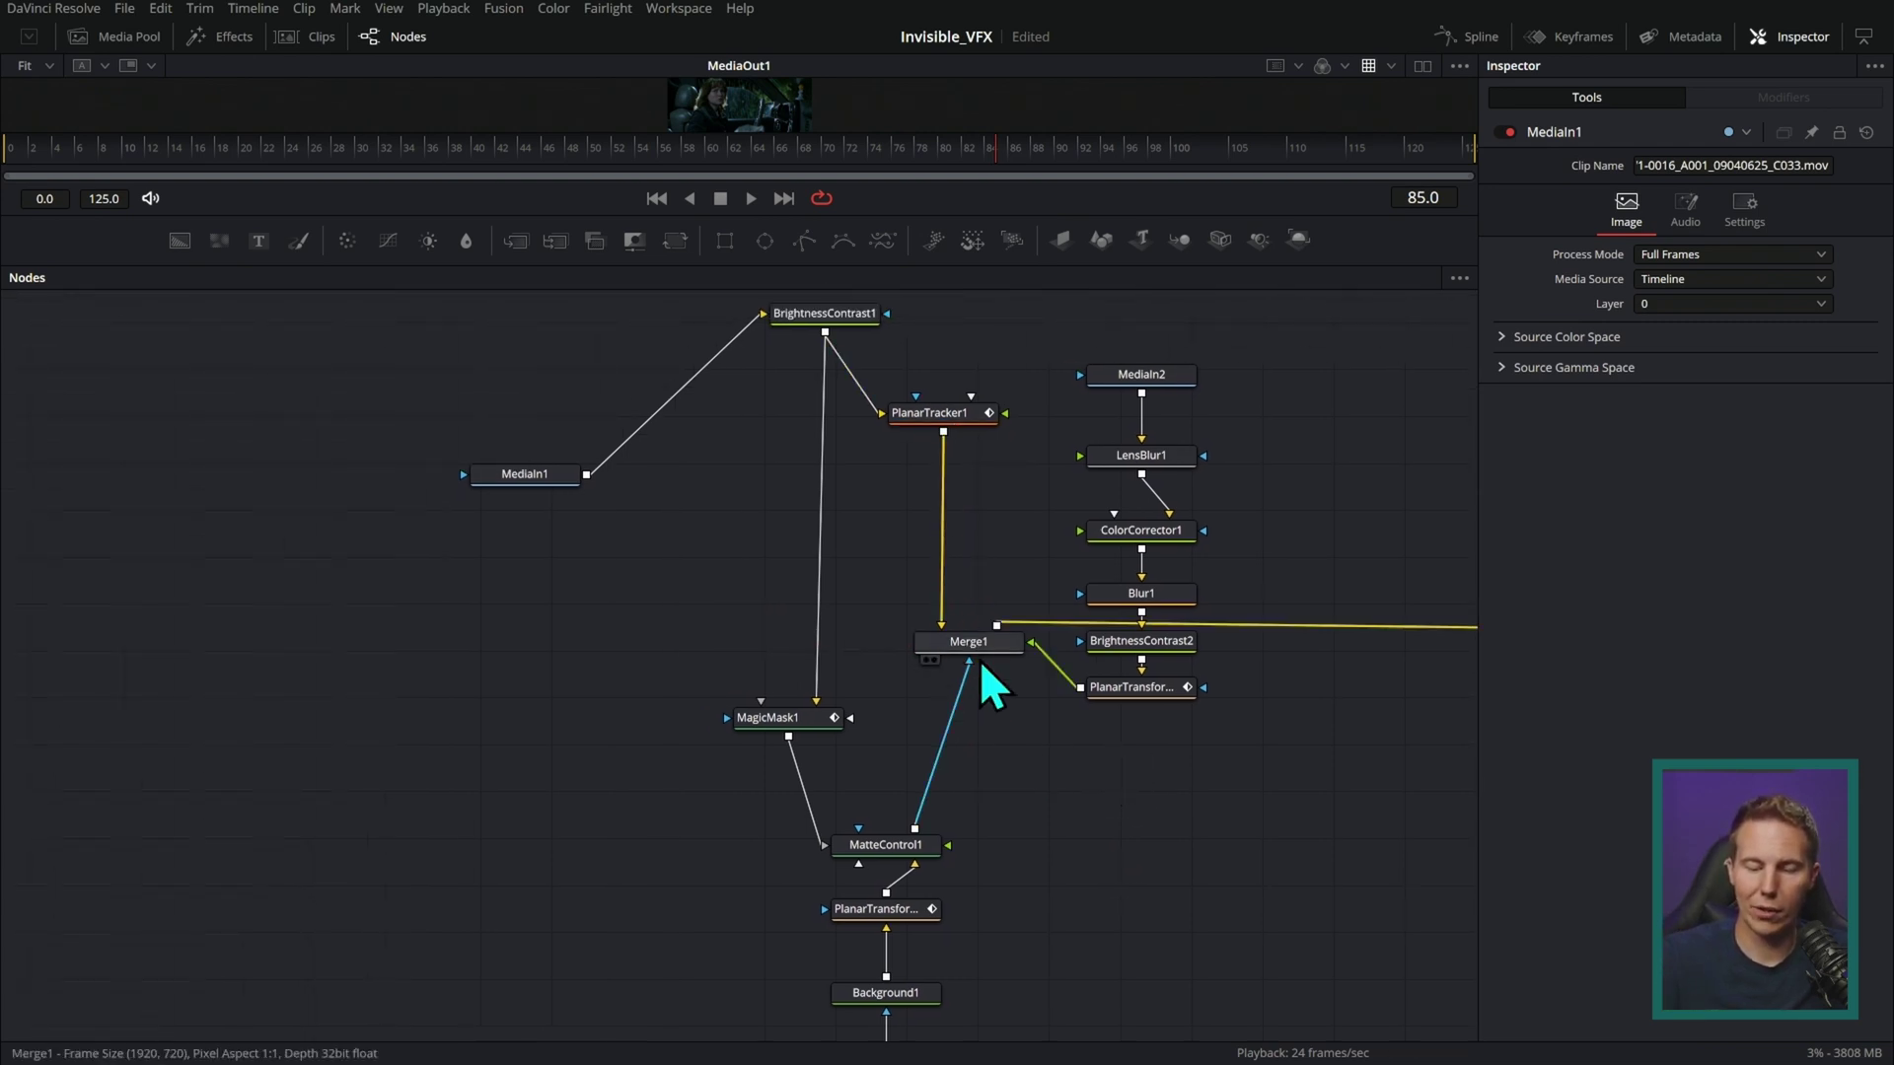
- Place MediaIn1 and BrightnessContrast1 side by side in a row level with Merge1
left_click(1063, 775)
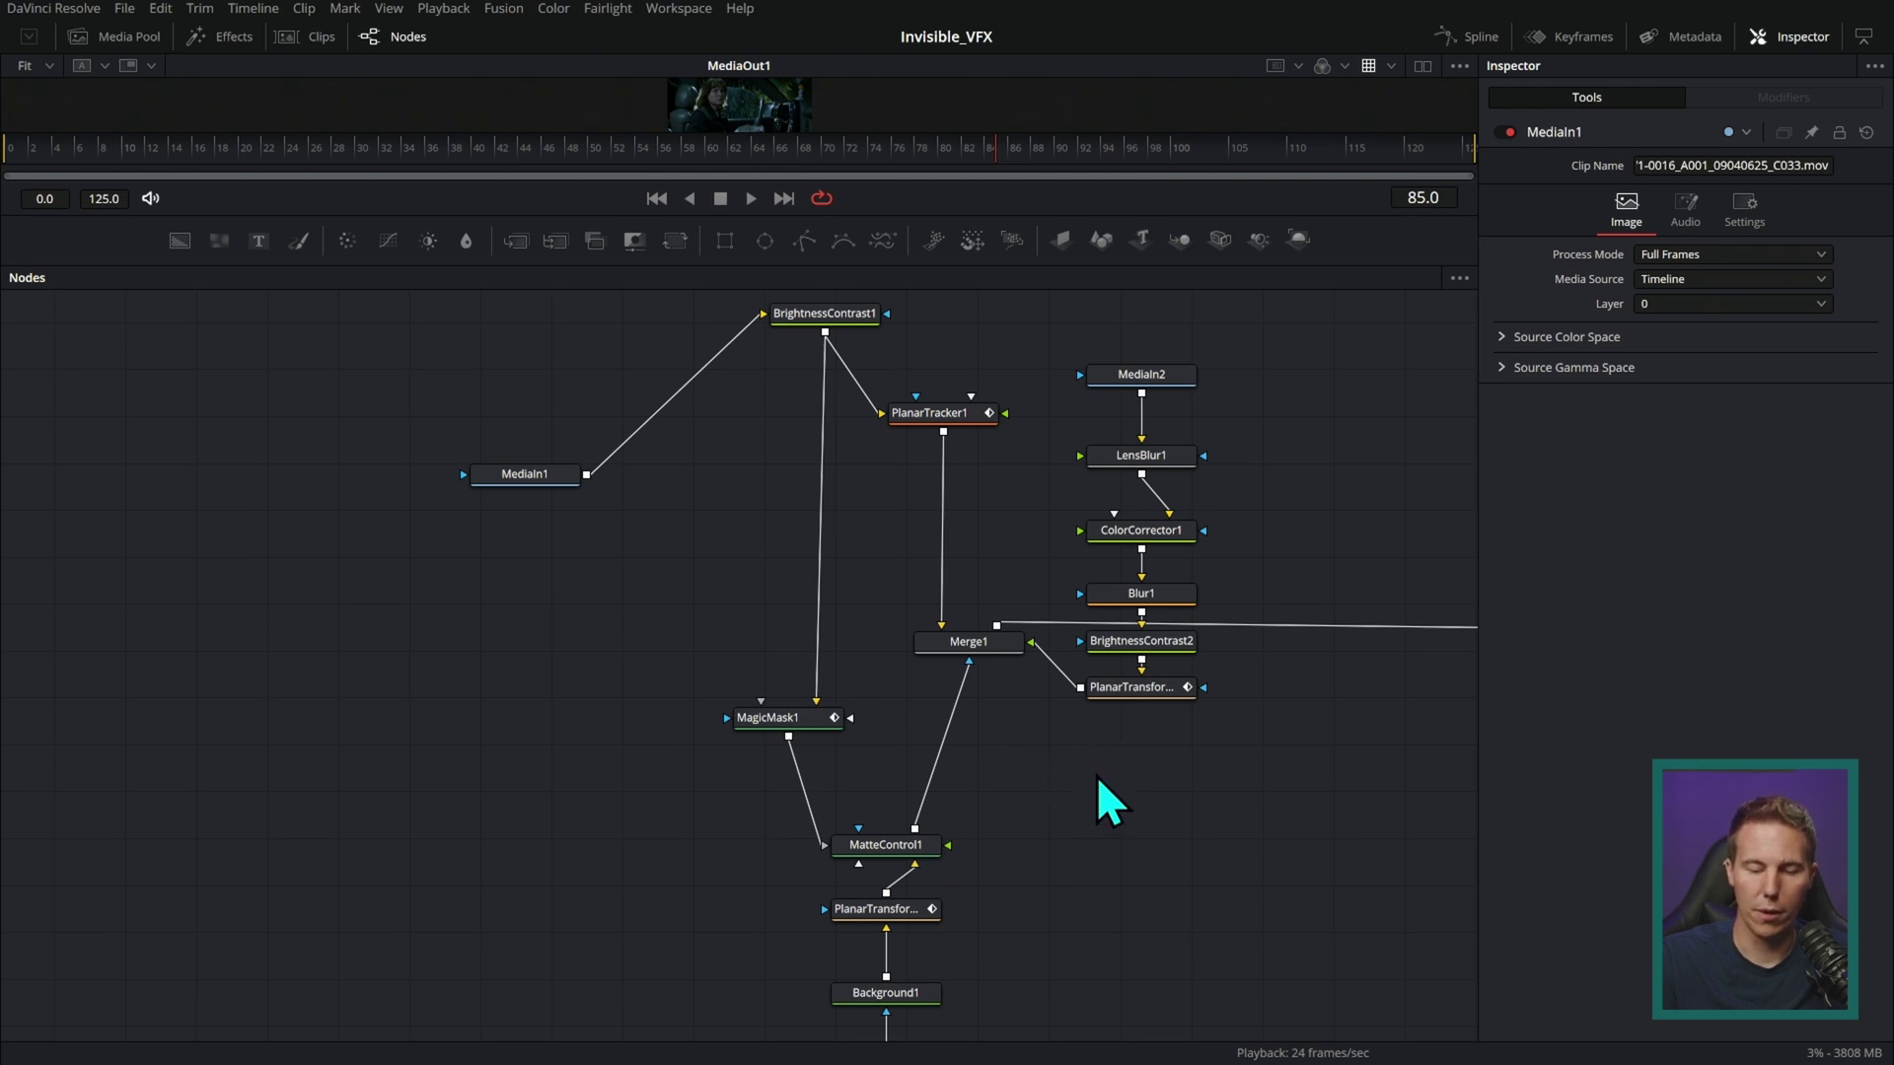
scroll(1095, 730, "up", 2)
left_click_drag(605, 504, 383, 680)
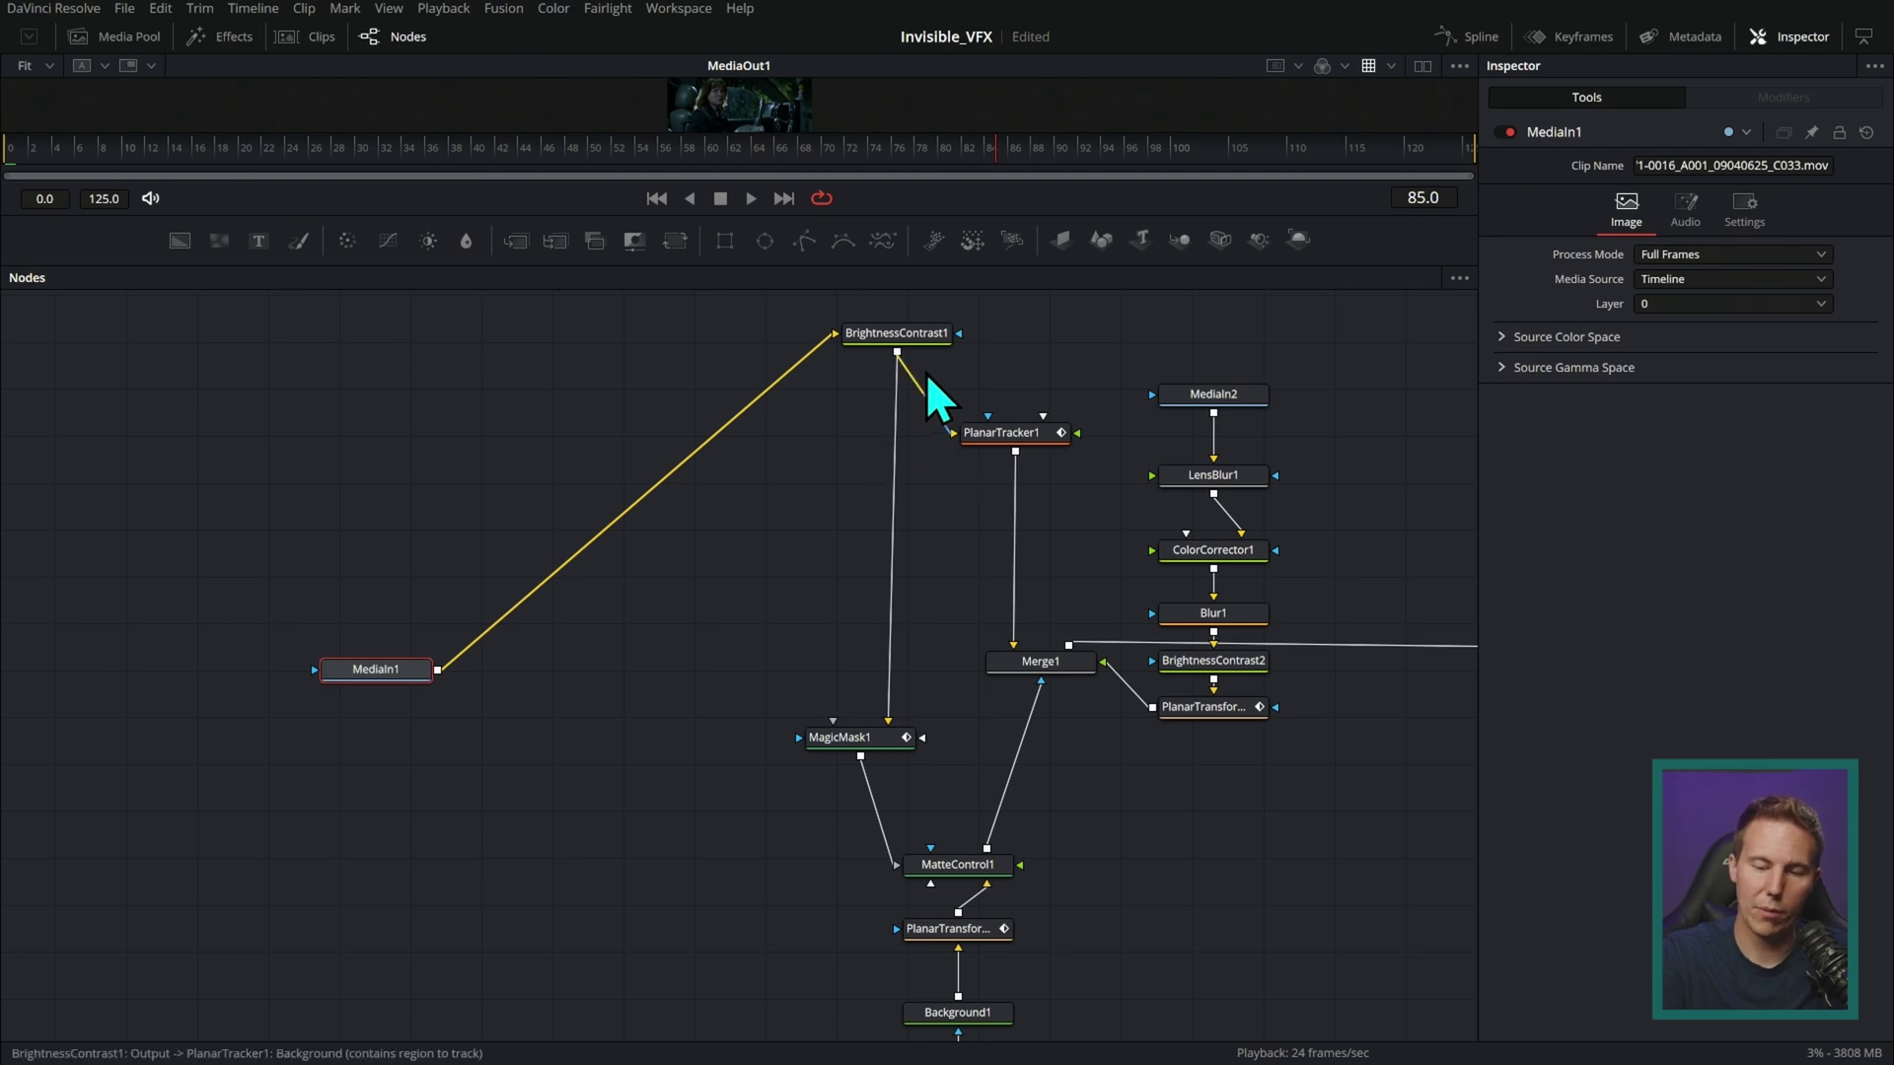
left_click_drag(915, 341, 582, 676)
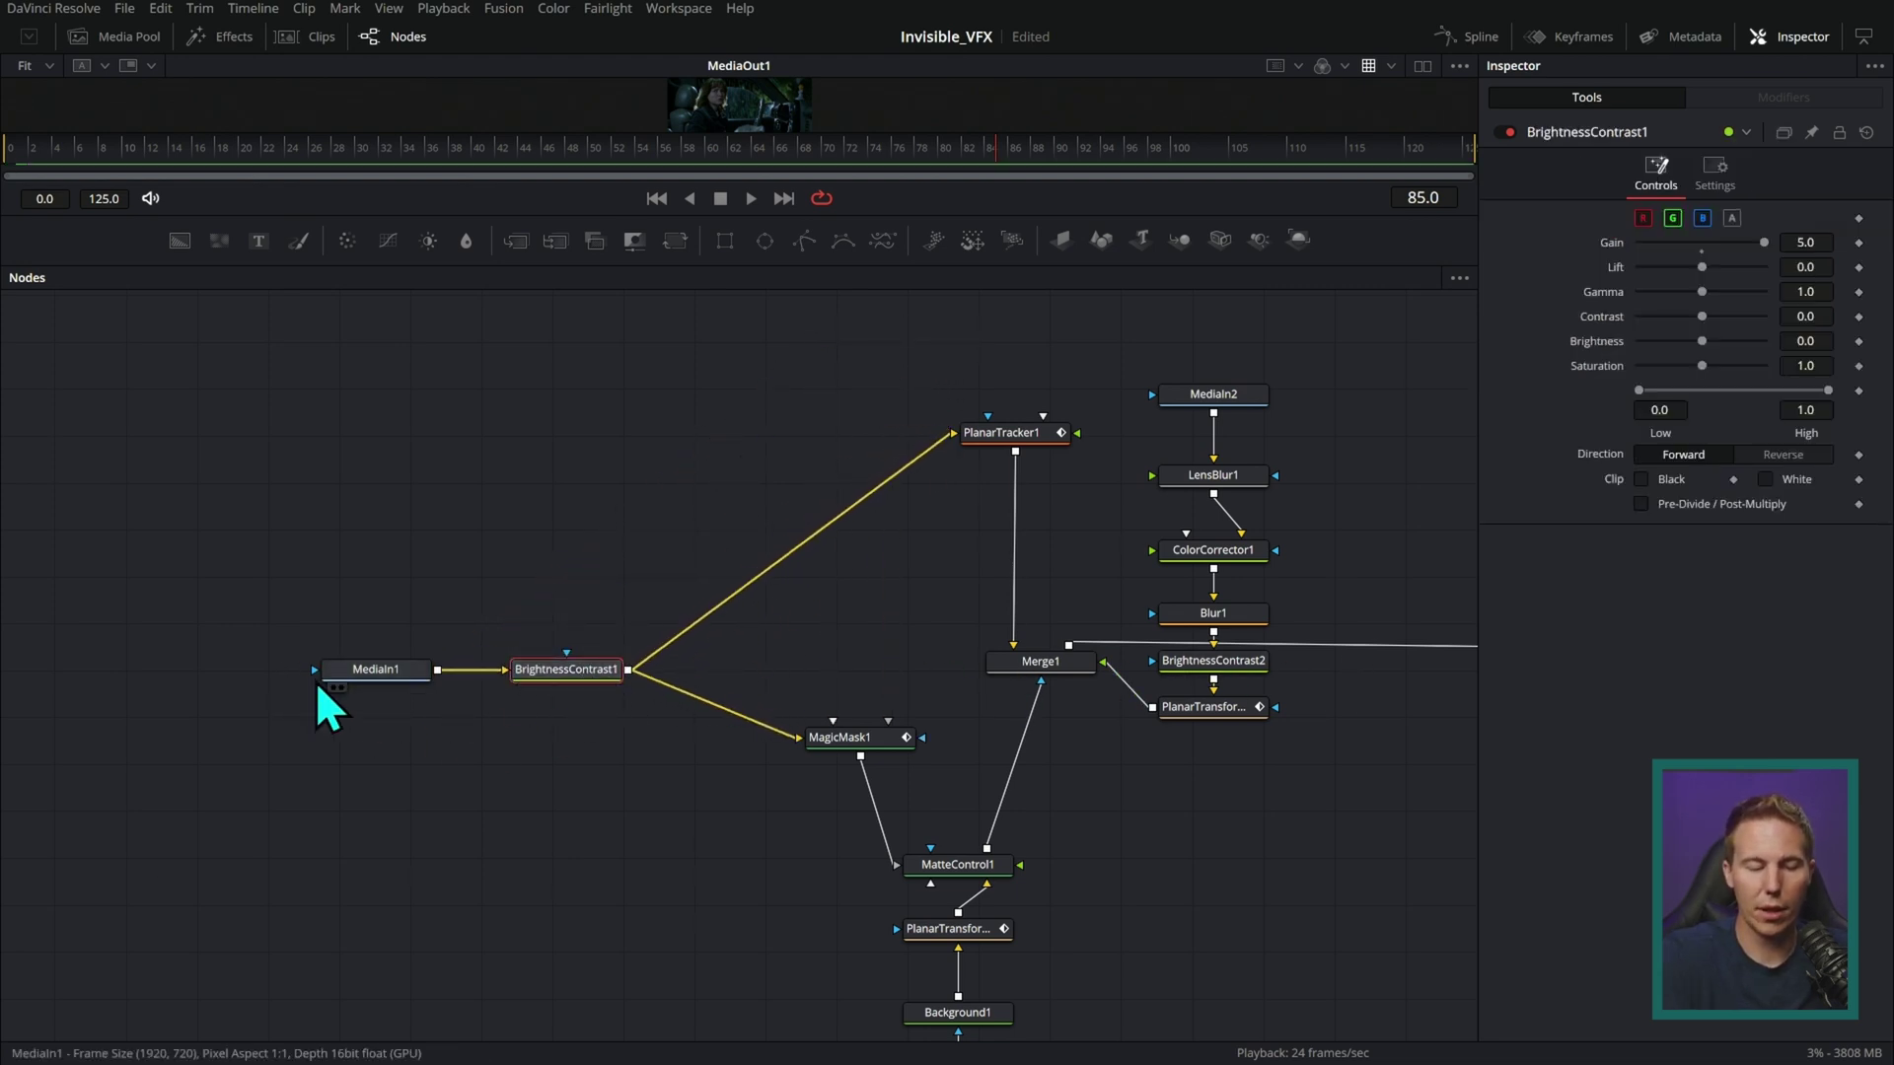
- Draw and label a 'main line' annotation across the row, then clear it
left_click_drag(315, 668, 1366, 661)
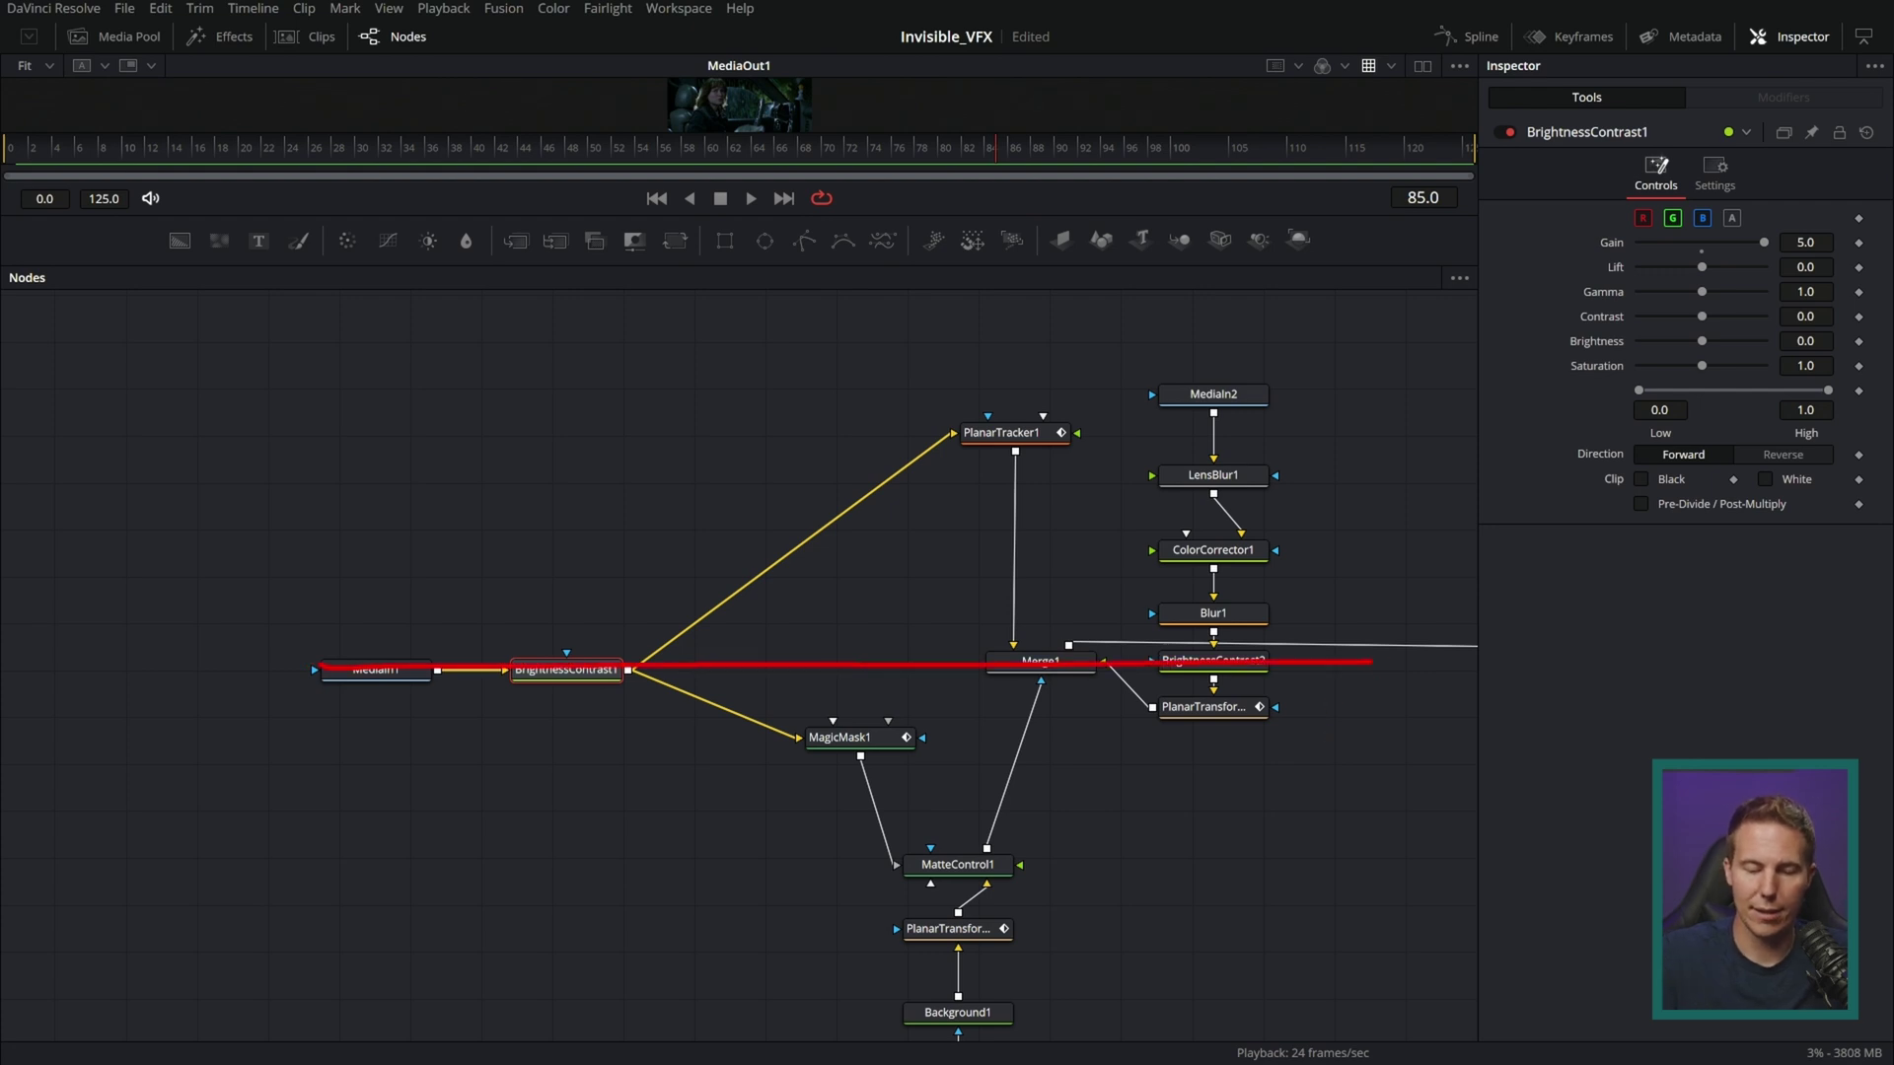
left_click_drag(727, 674, 785, 661)
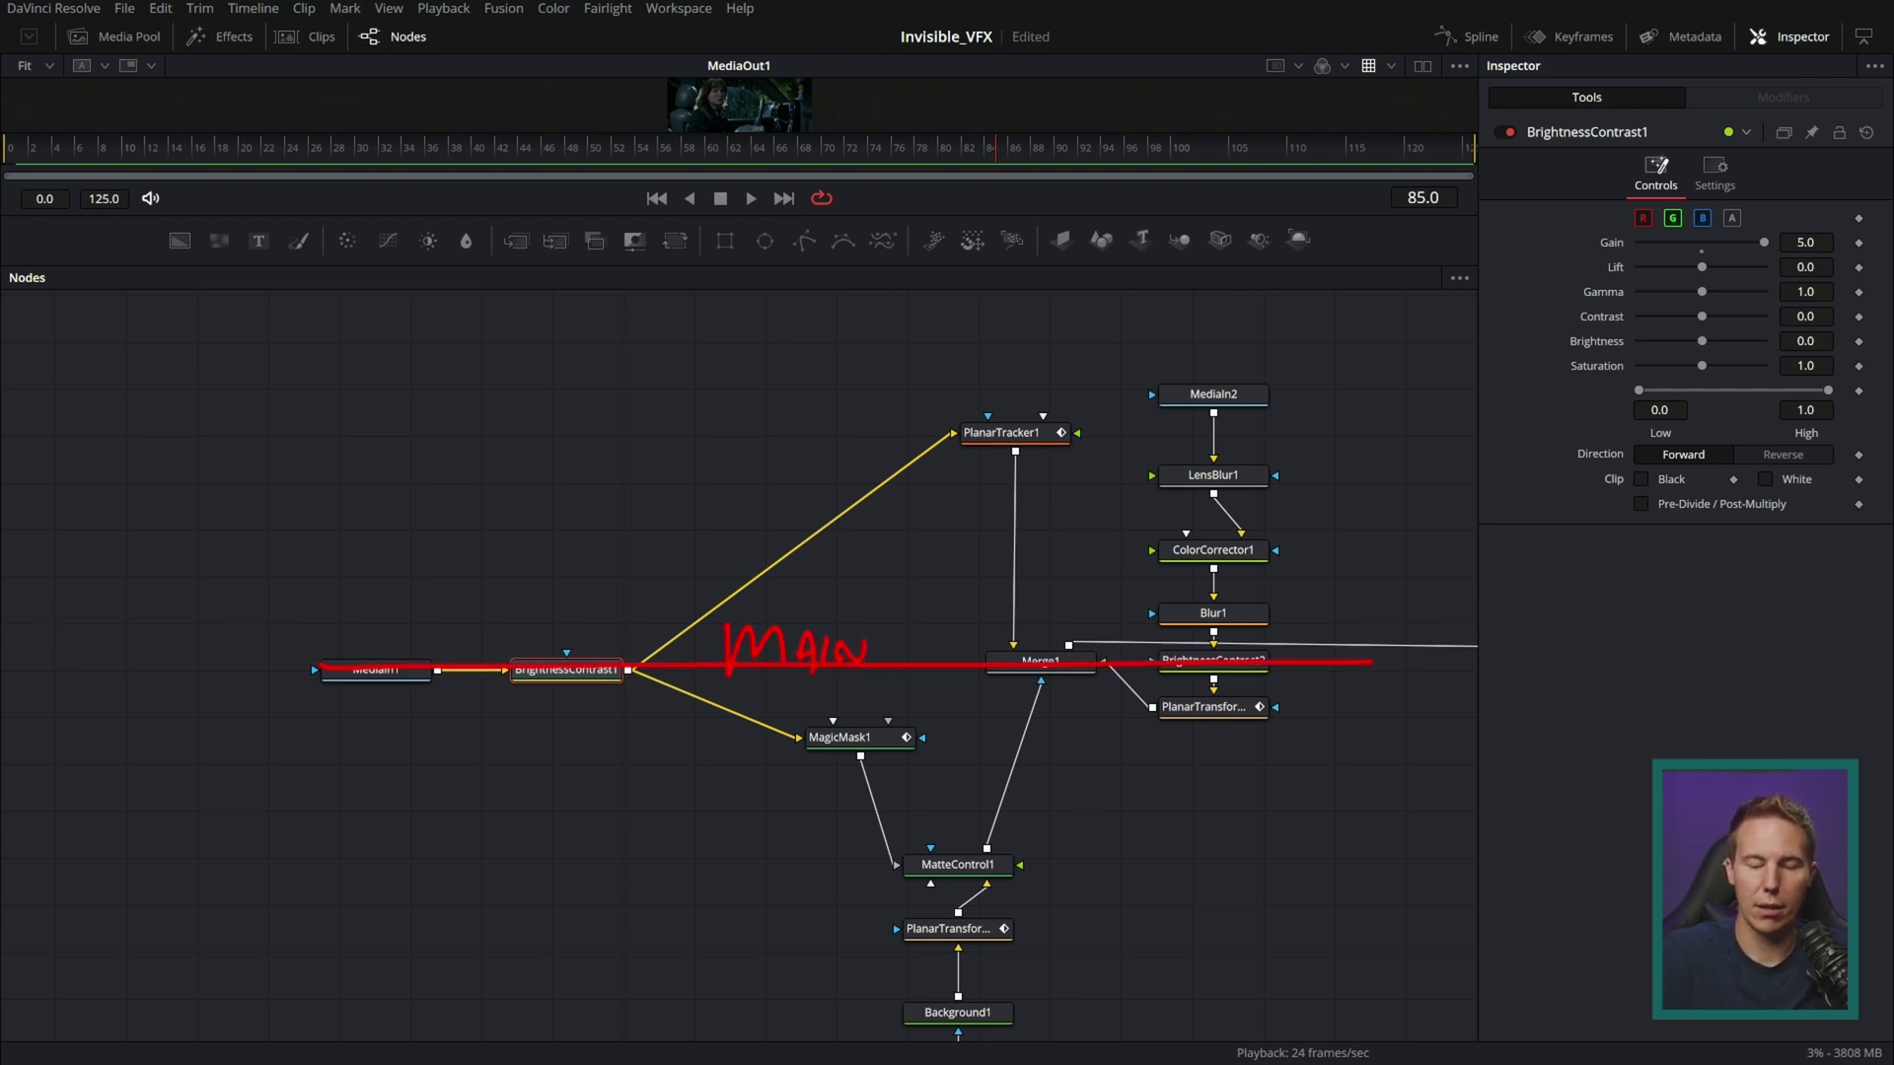
left_click_drag(1025, 643, 1078, 651)
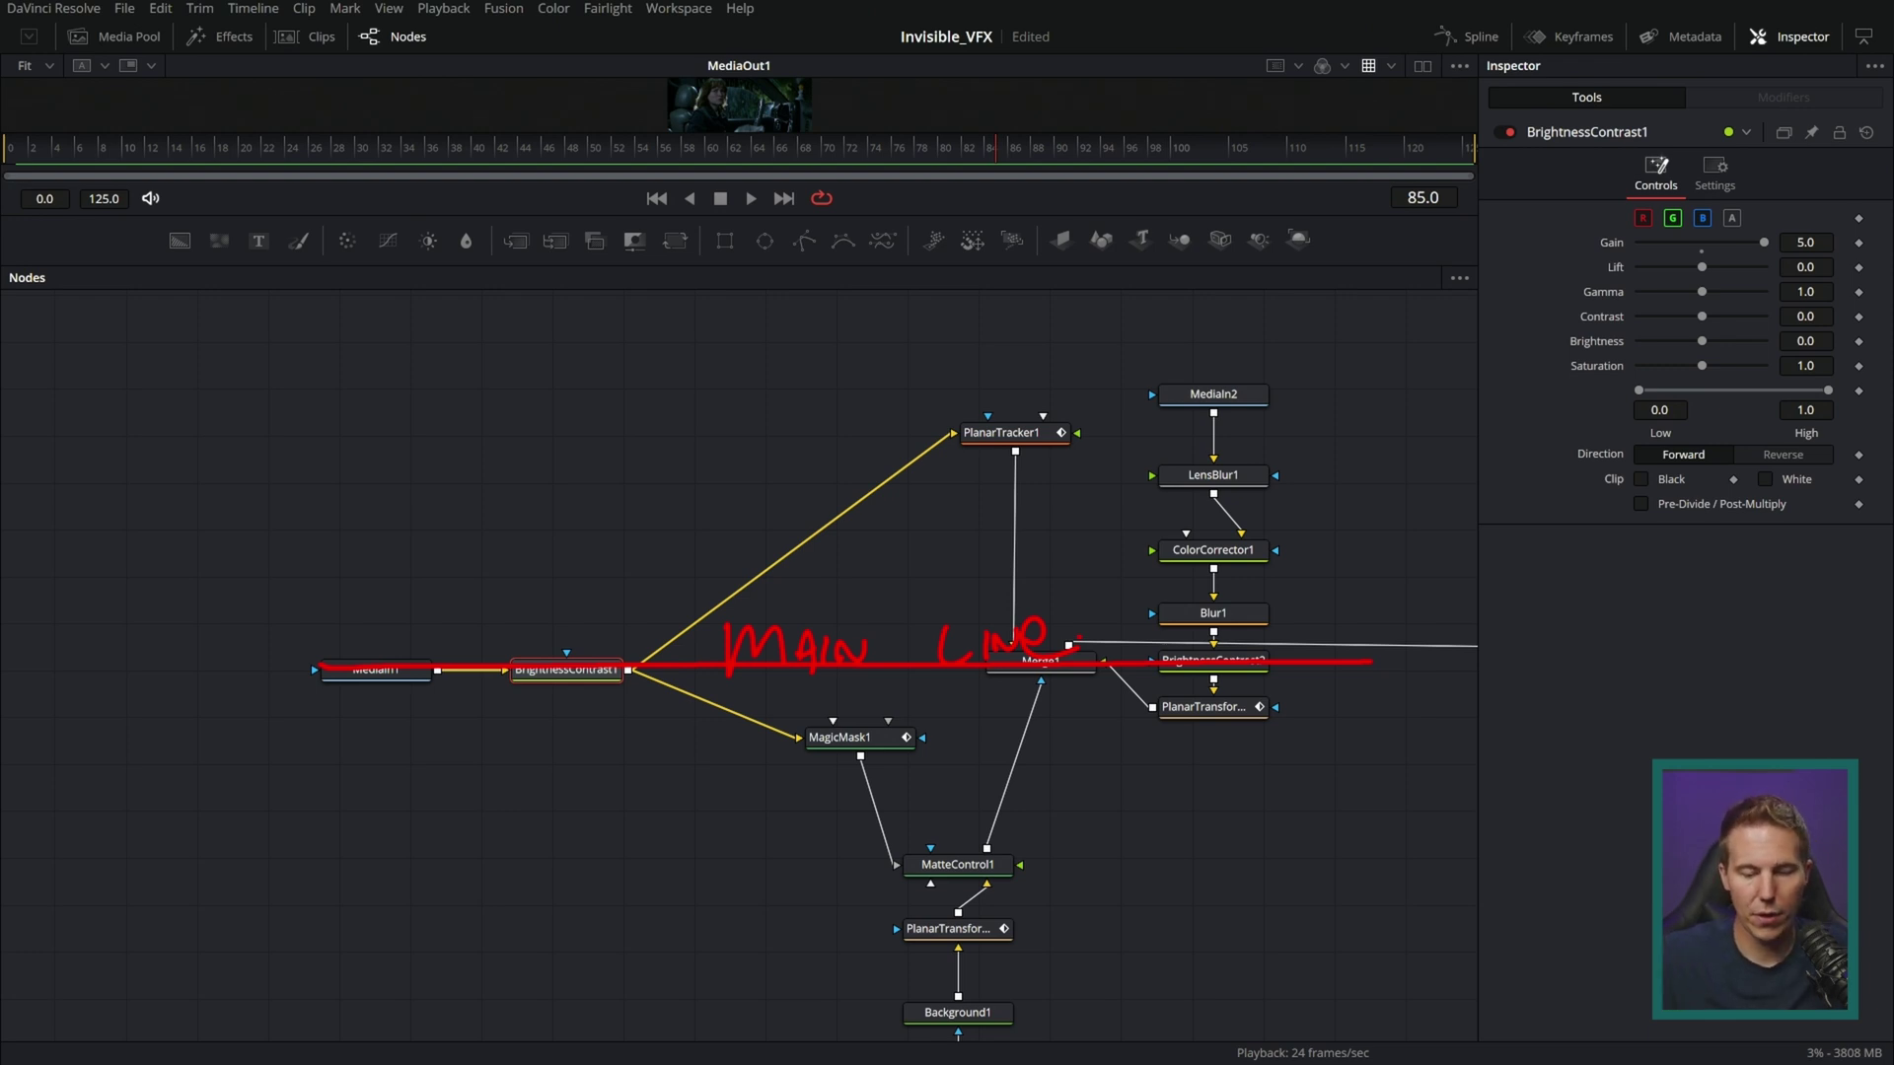
key("Escape")
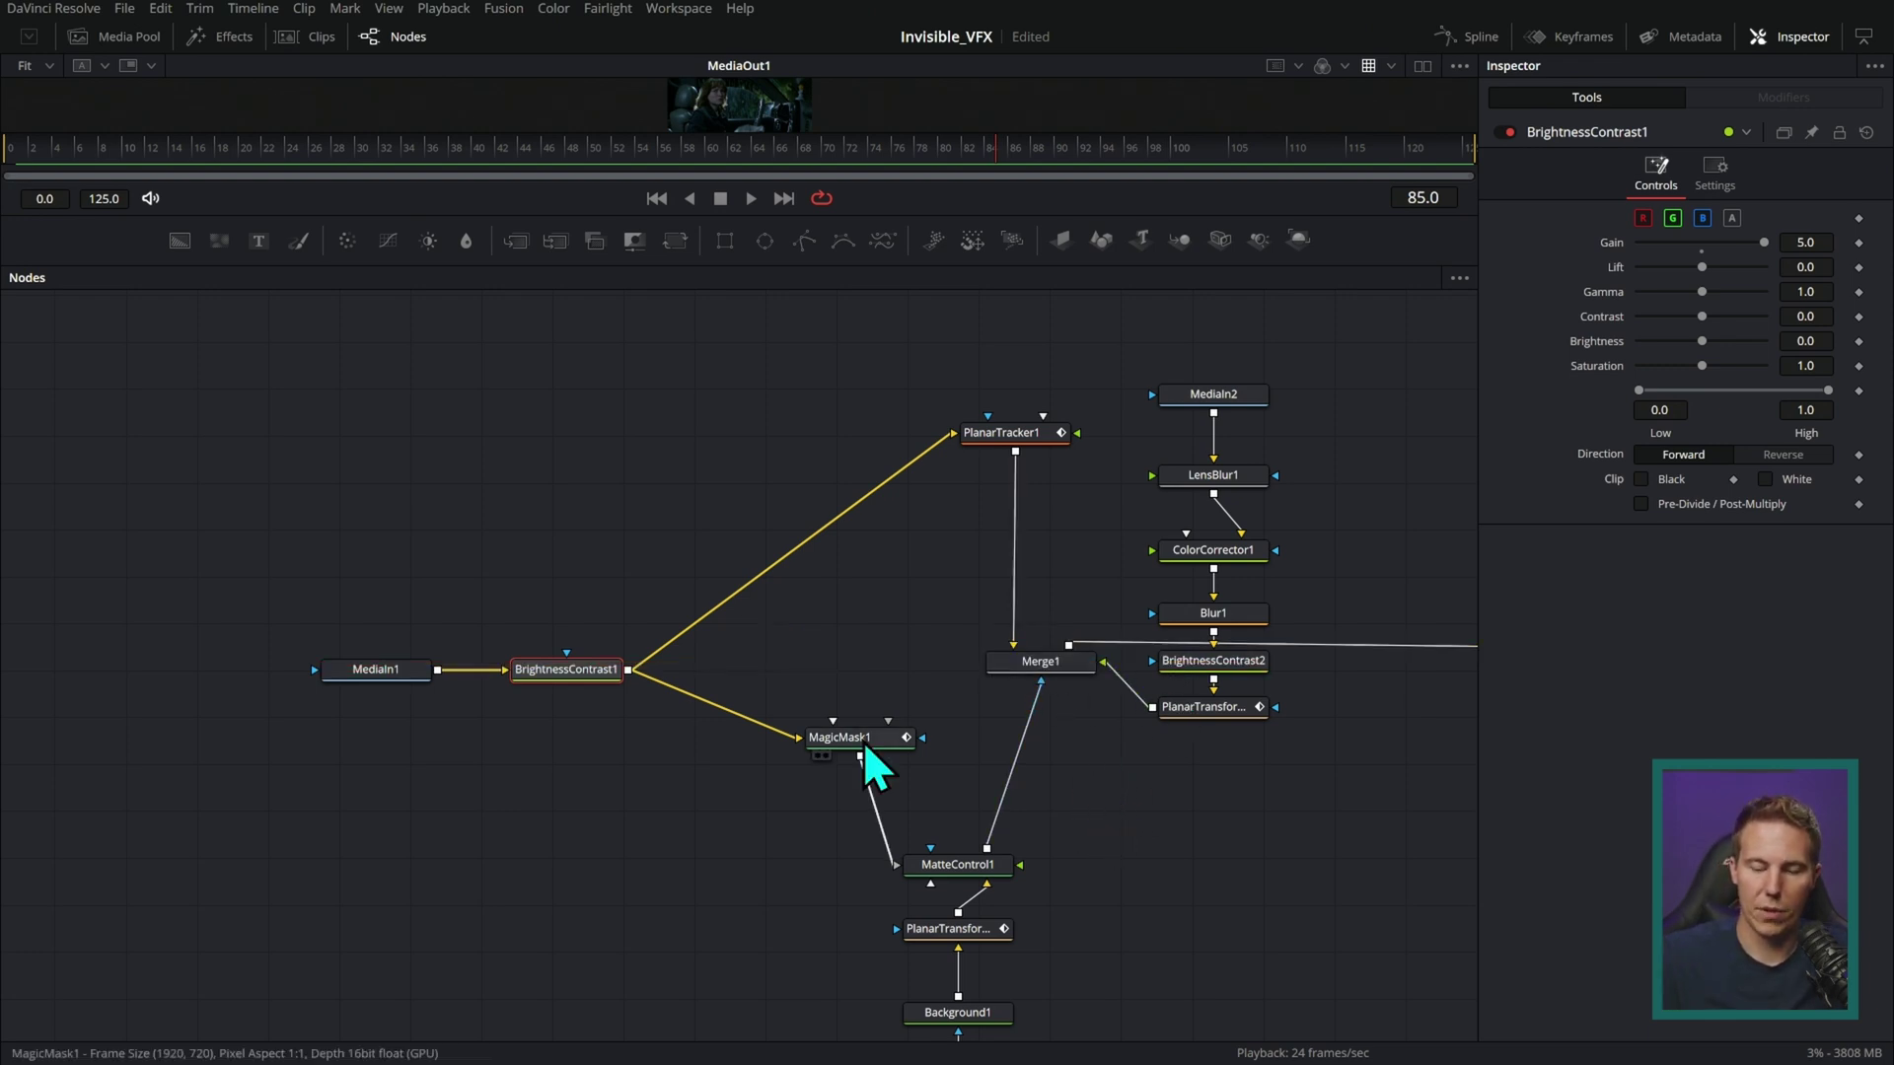
- Drop MagicMask1 below the row and line PlanarTracker1 and Merge1 up on the main line
left_click_drag(839, 737, 702, 945)
left_click_drag(1009, 432, 791, 673)
left_click_drag(1057, 670, 972, 677)
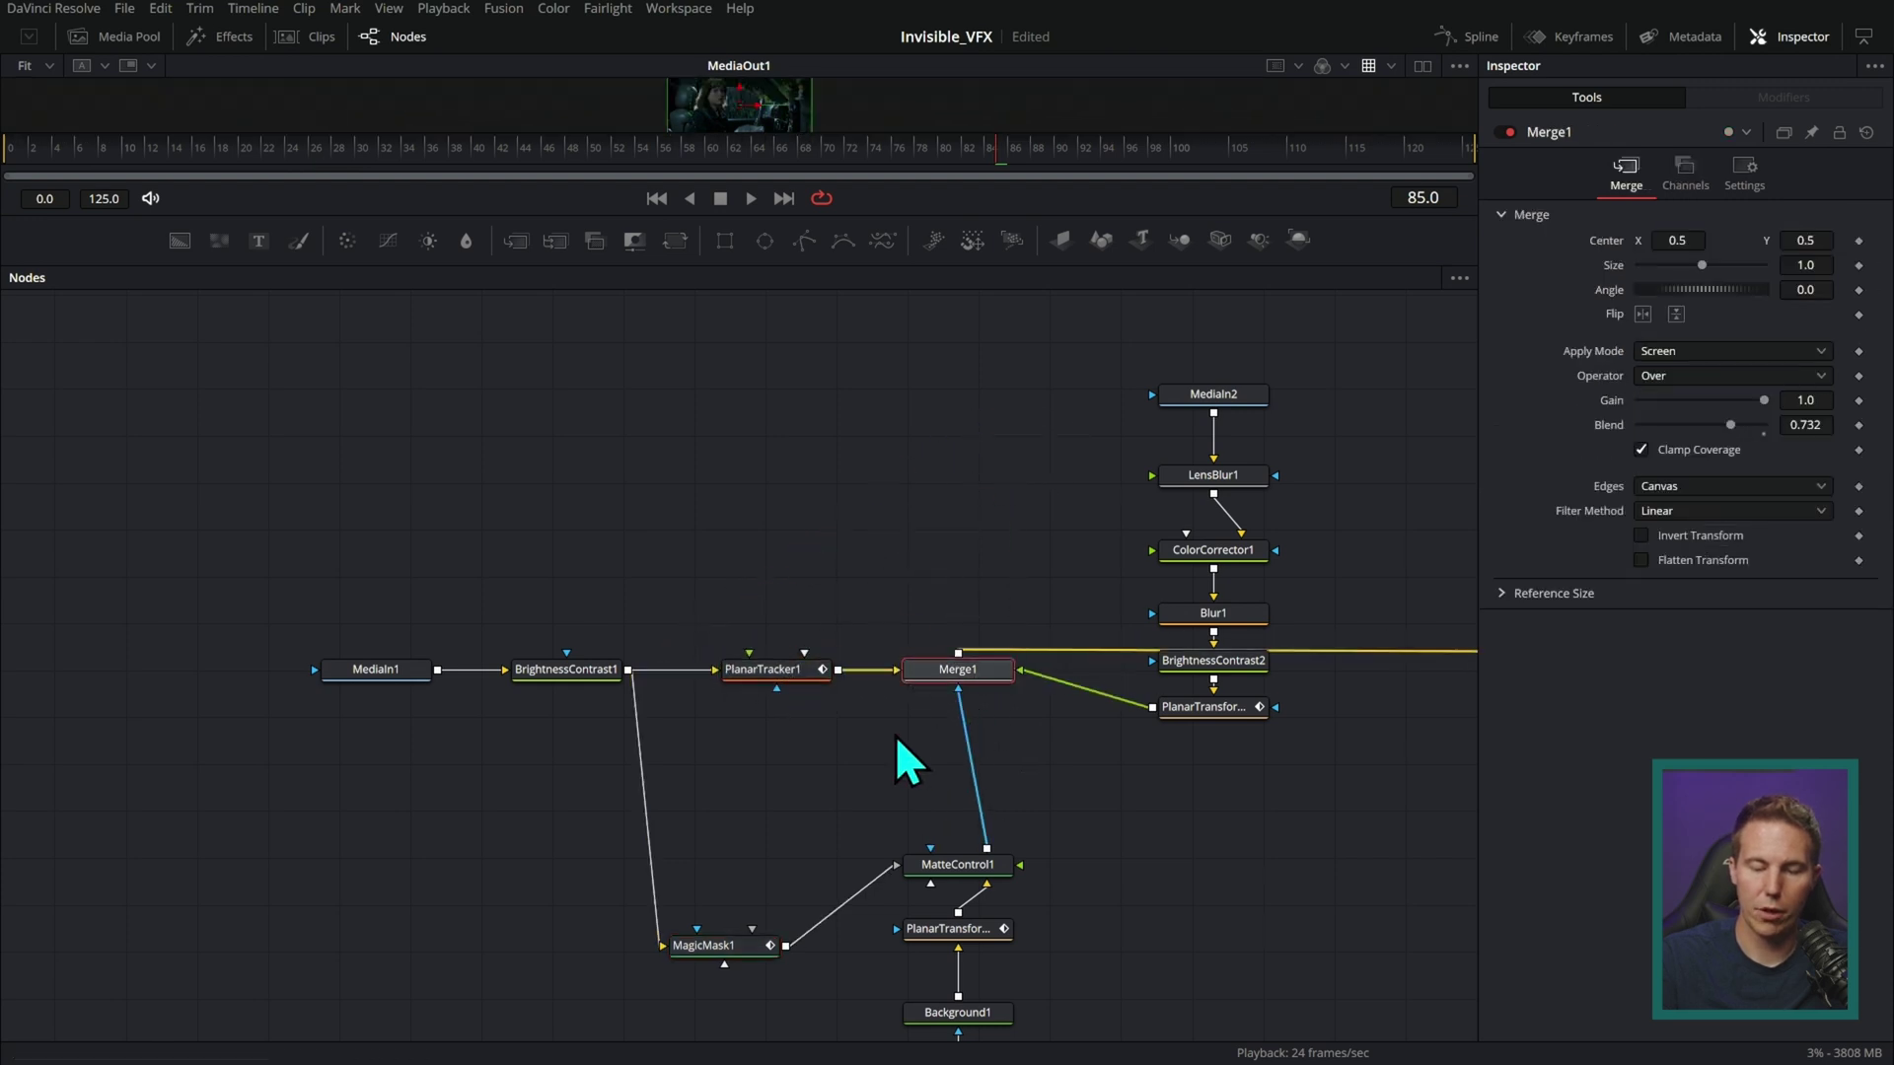
mouse_move(961, 688)
left_mouse_down()
mouse_move(973, 614)
mouse_move(978, 690)
left_mouse_up()
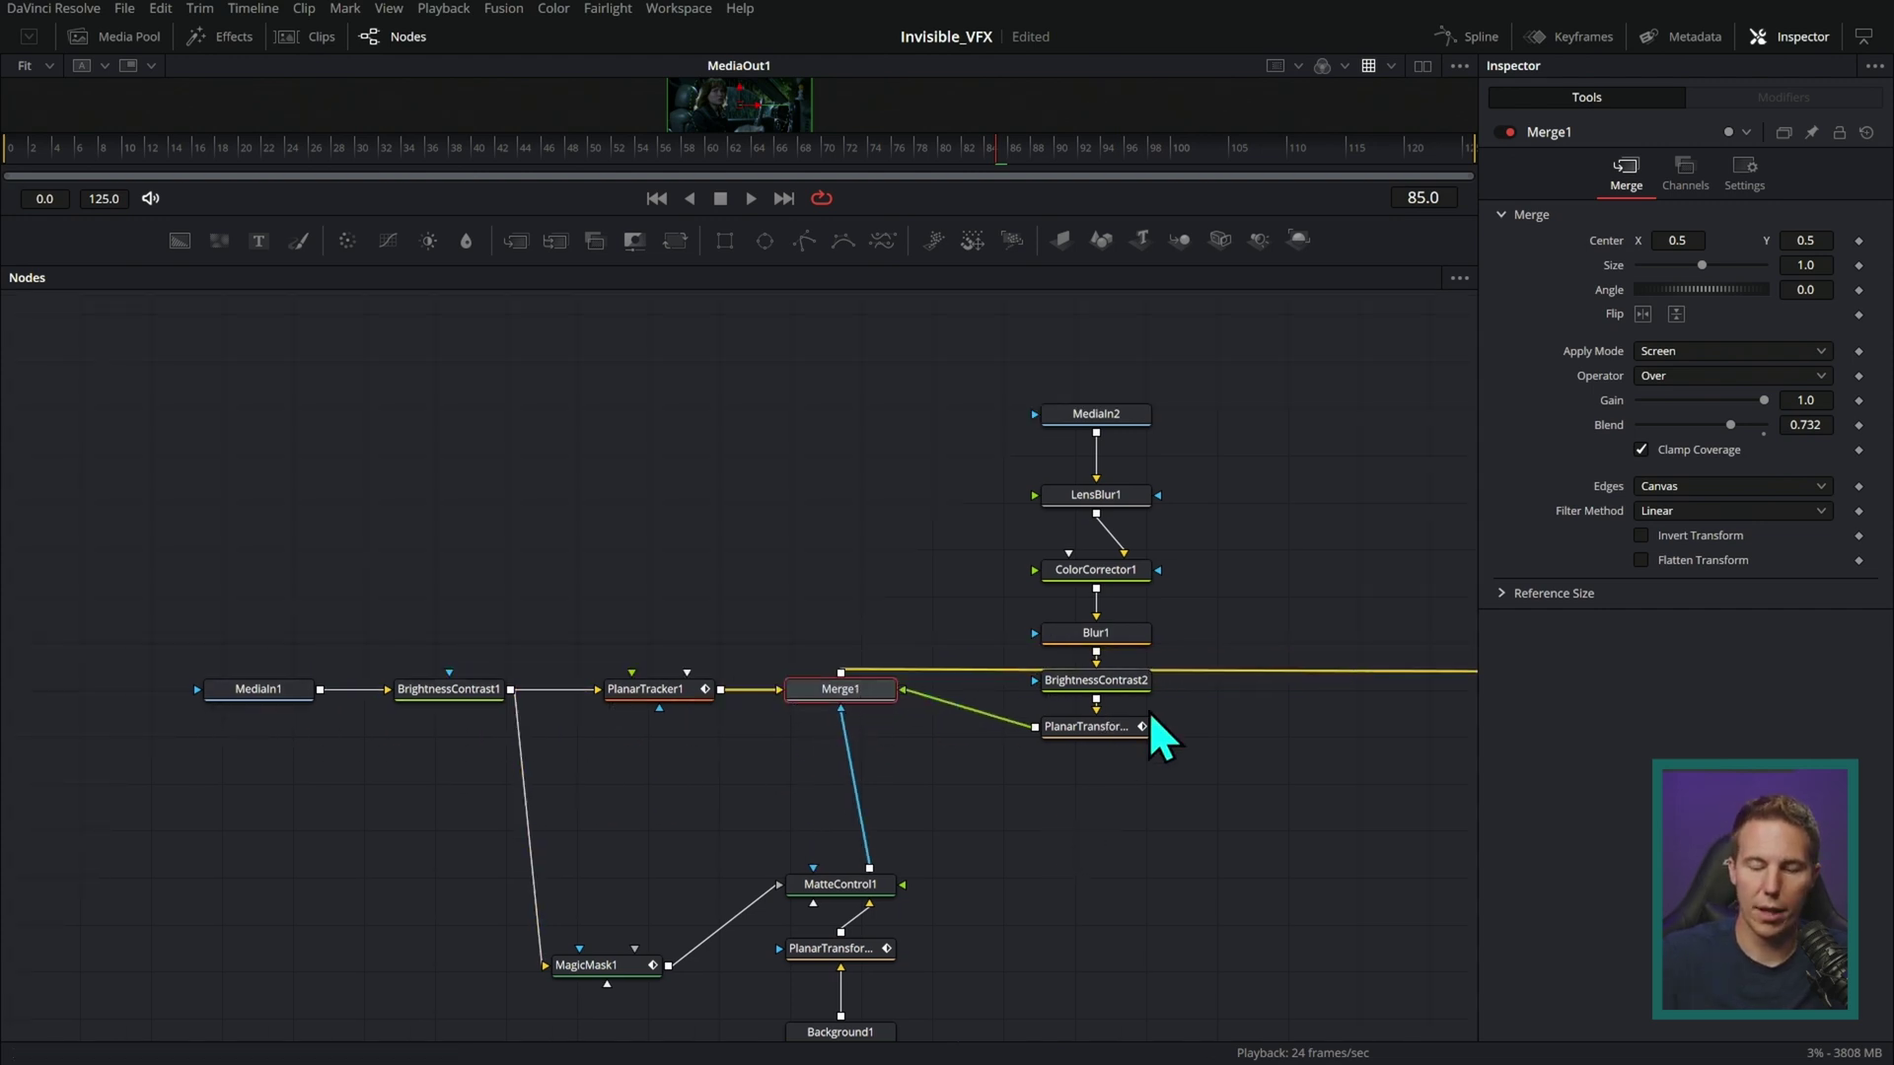
- Stack the foreground chain above Merge1 and the mask chain with MagicMask1 beneath it
left_click_drag(1221, 336, 837, 689)
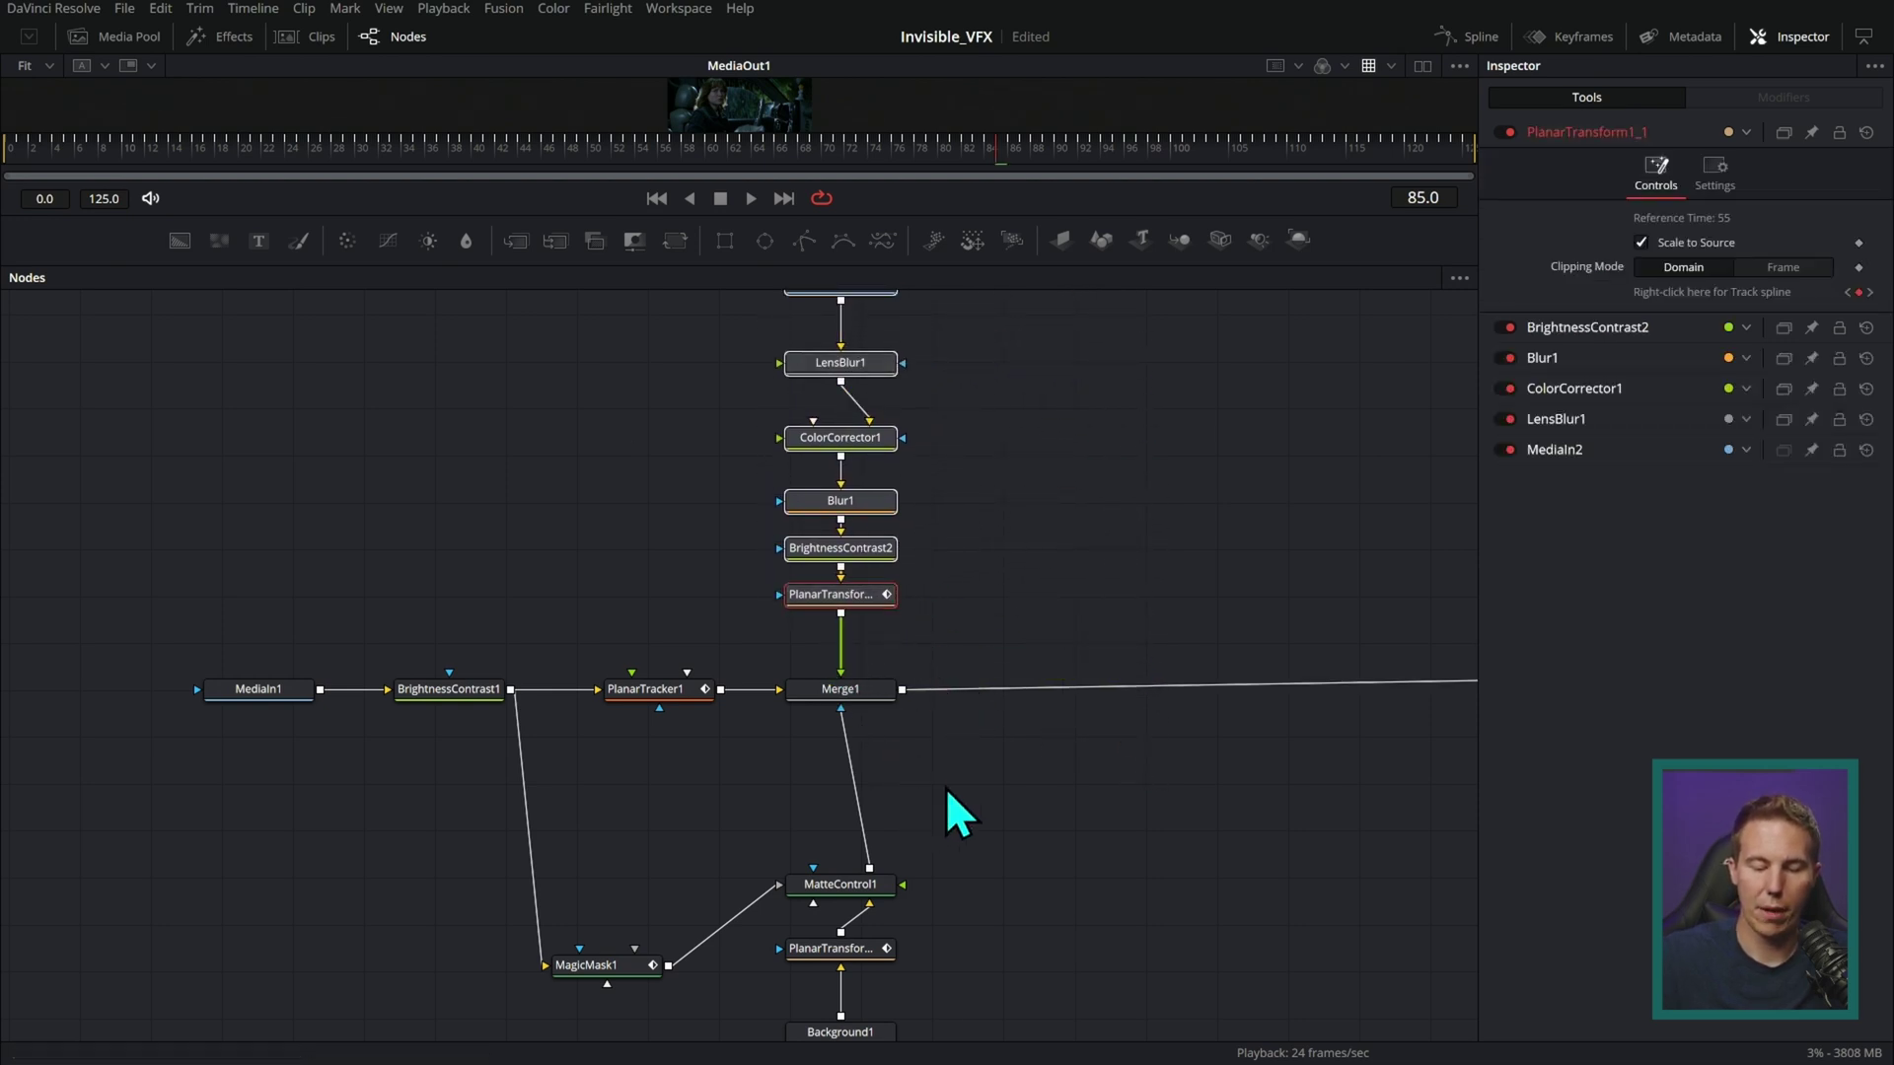
scroll(947, 795, "down", 3)
left_click_drag(962, 668, 827, 990)
left_click_drag(879, 743, 871, 644)
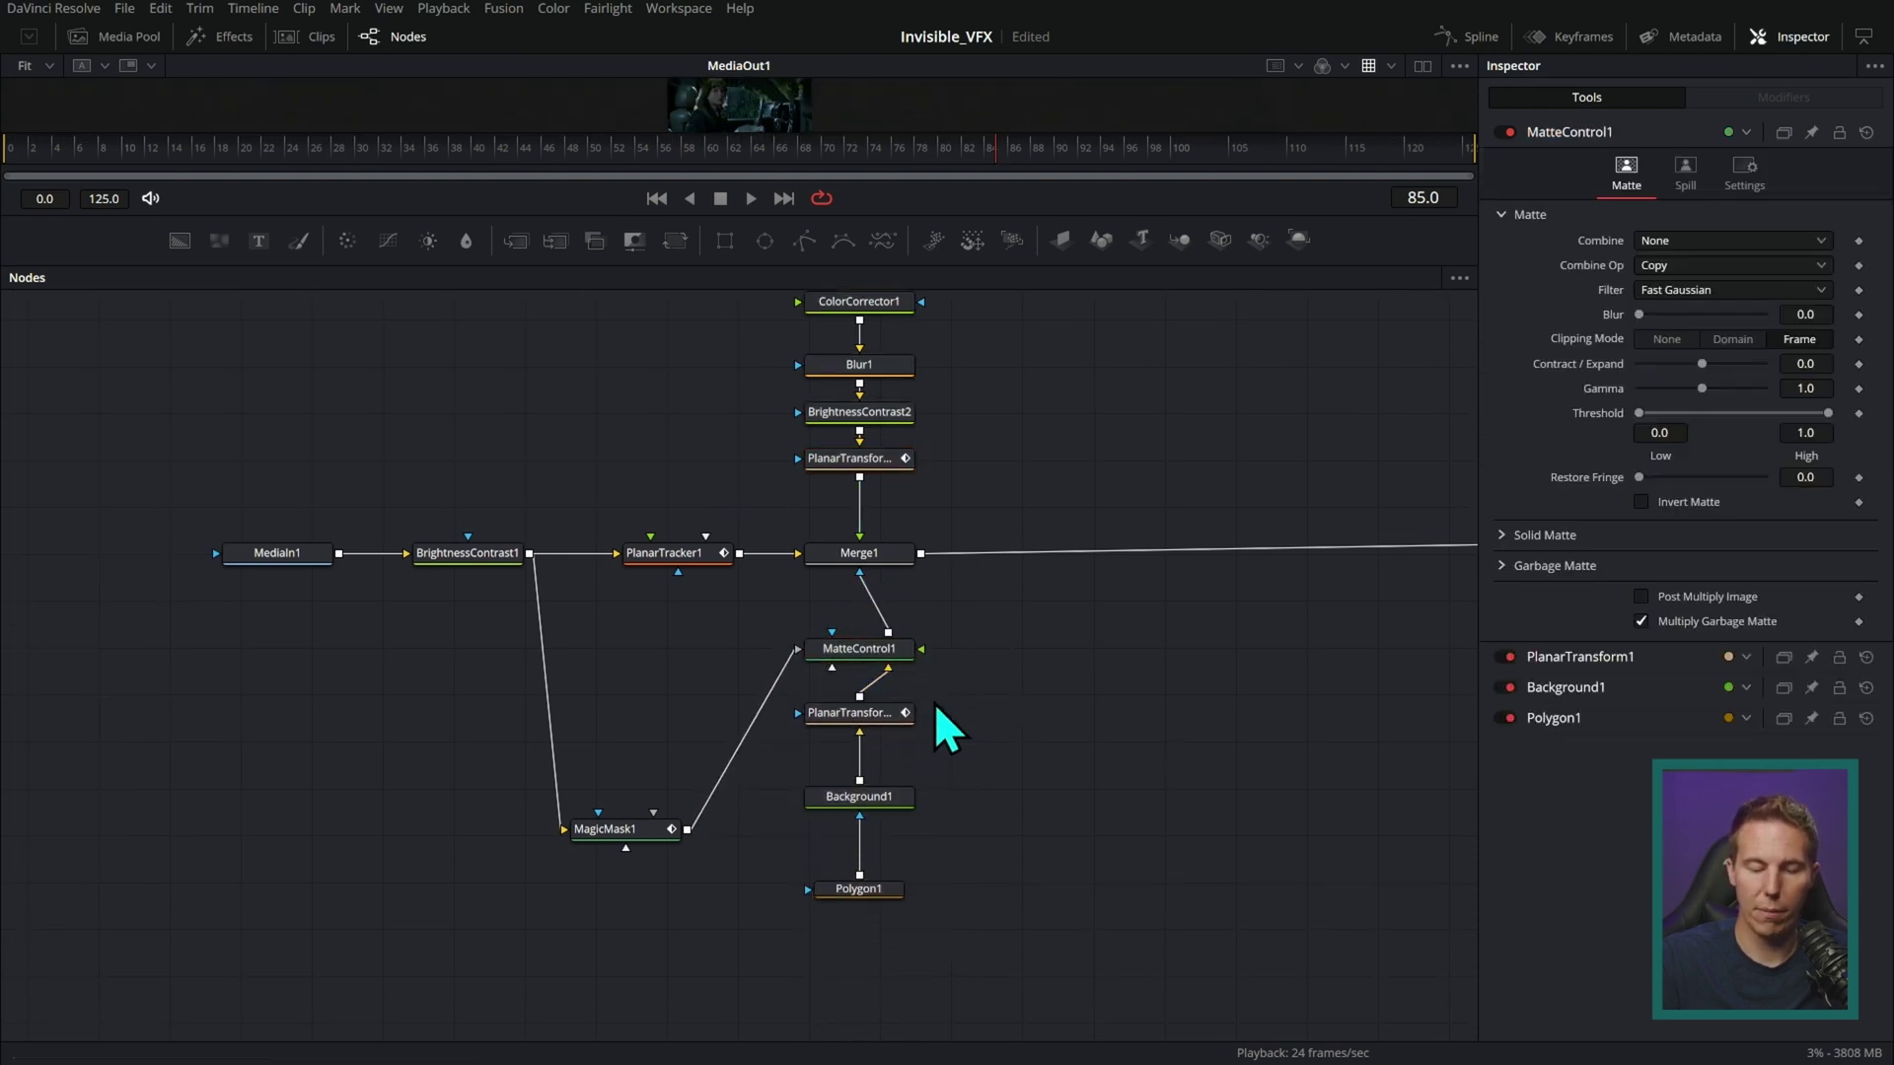
left_click_drag(655, 831, 730, 699)
left_click(731, 748)
scroll(1046, 715, "down", 2)
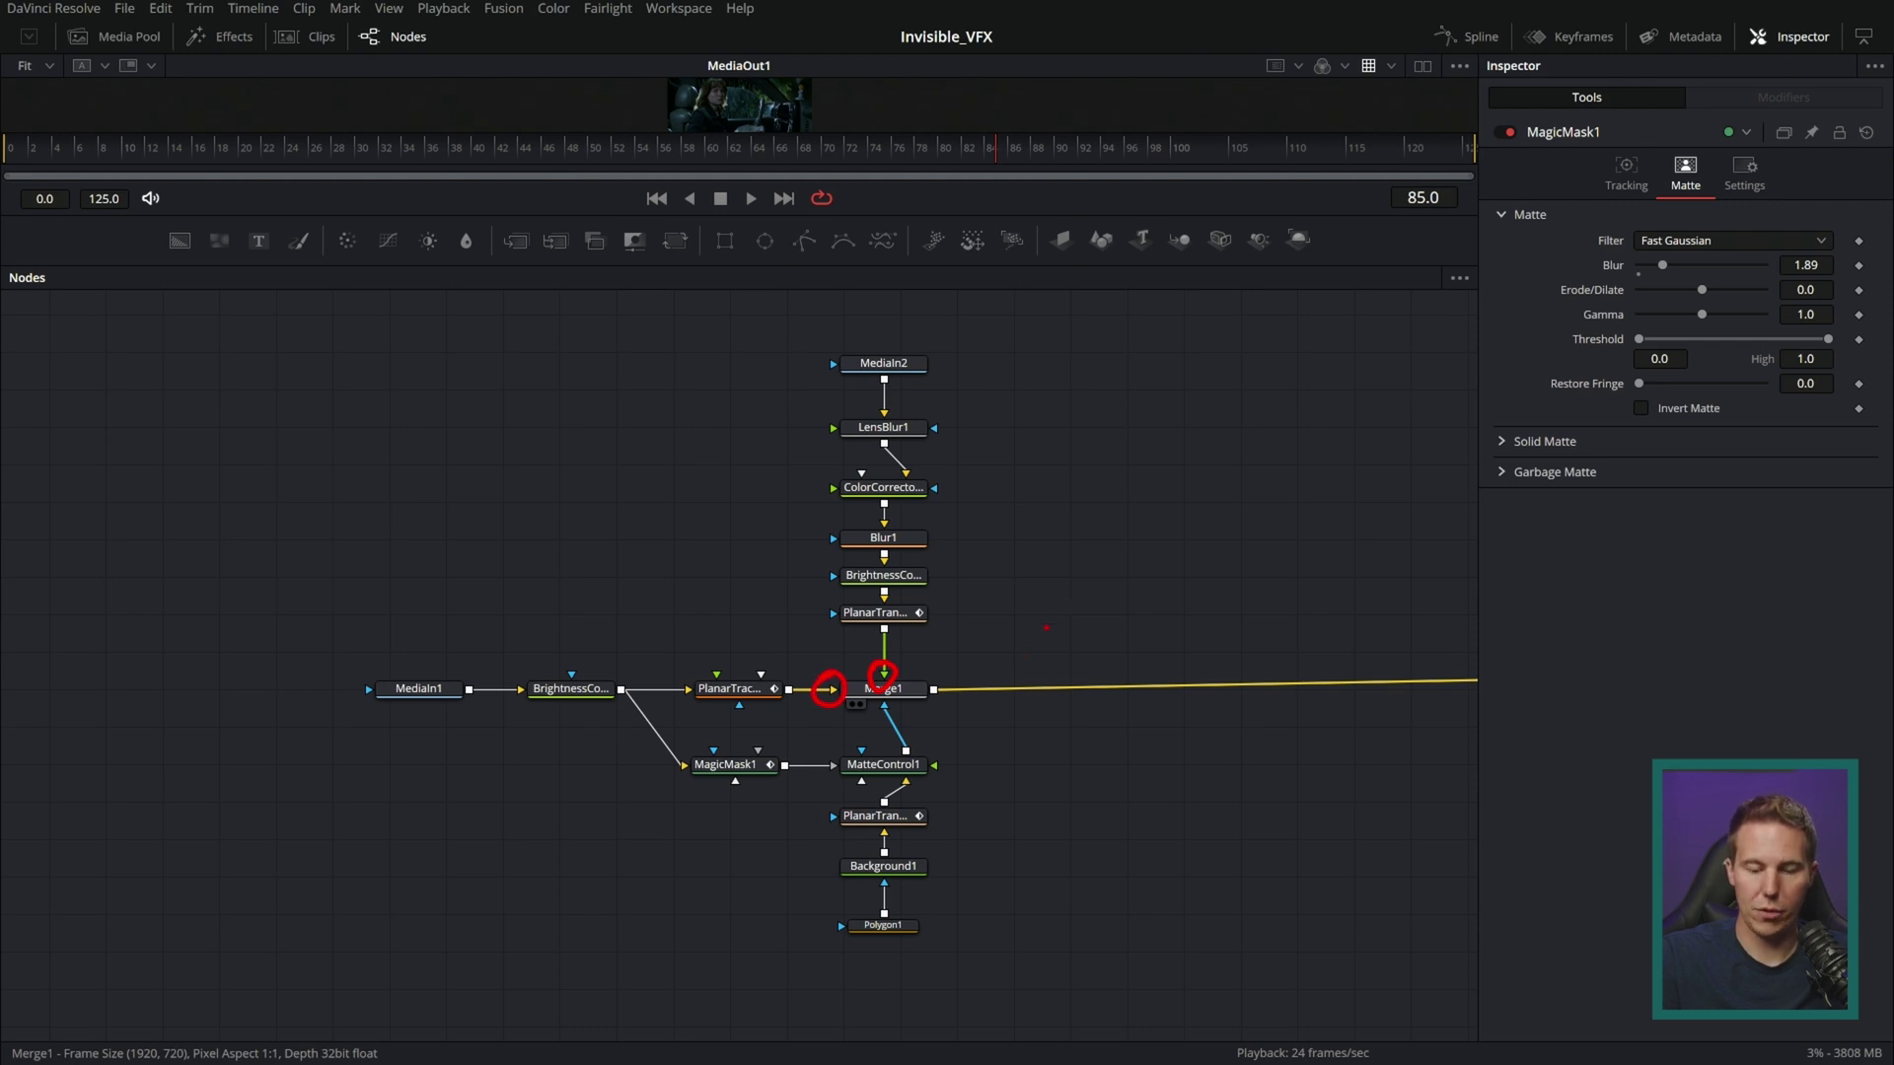
scroll(966, 505, "up", 1)
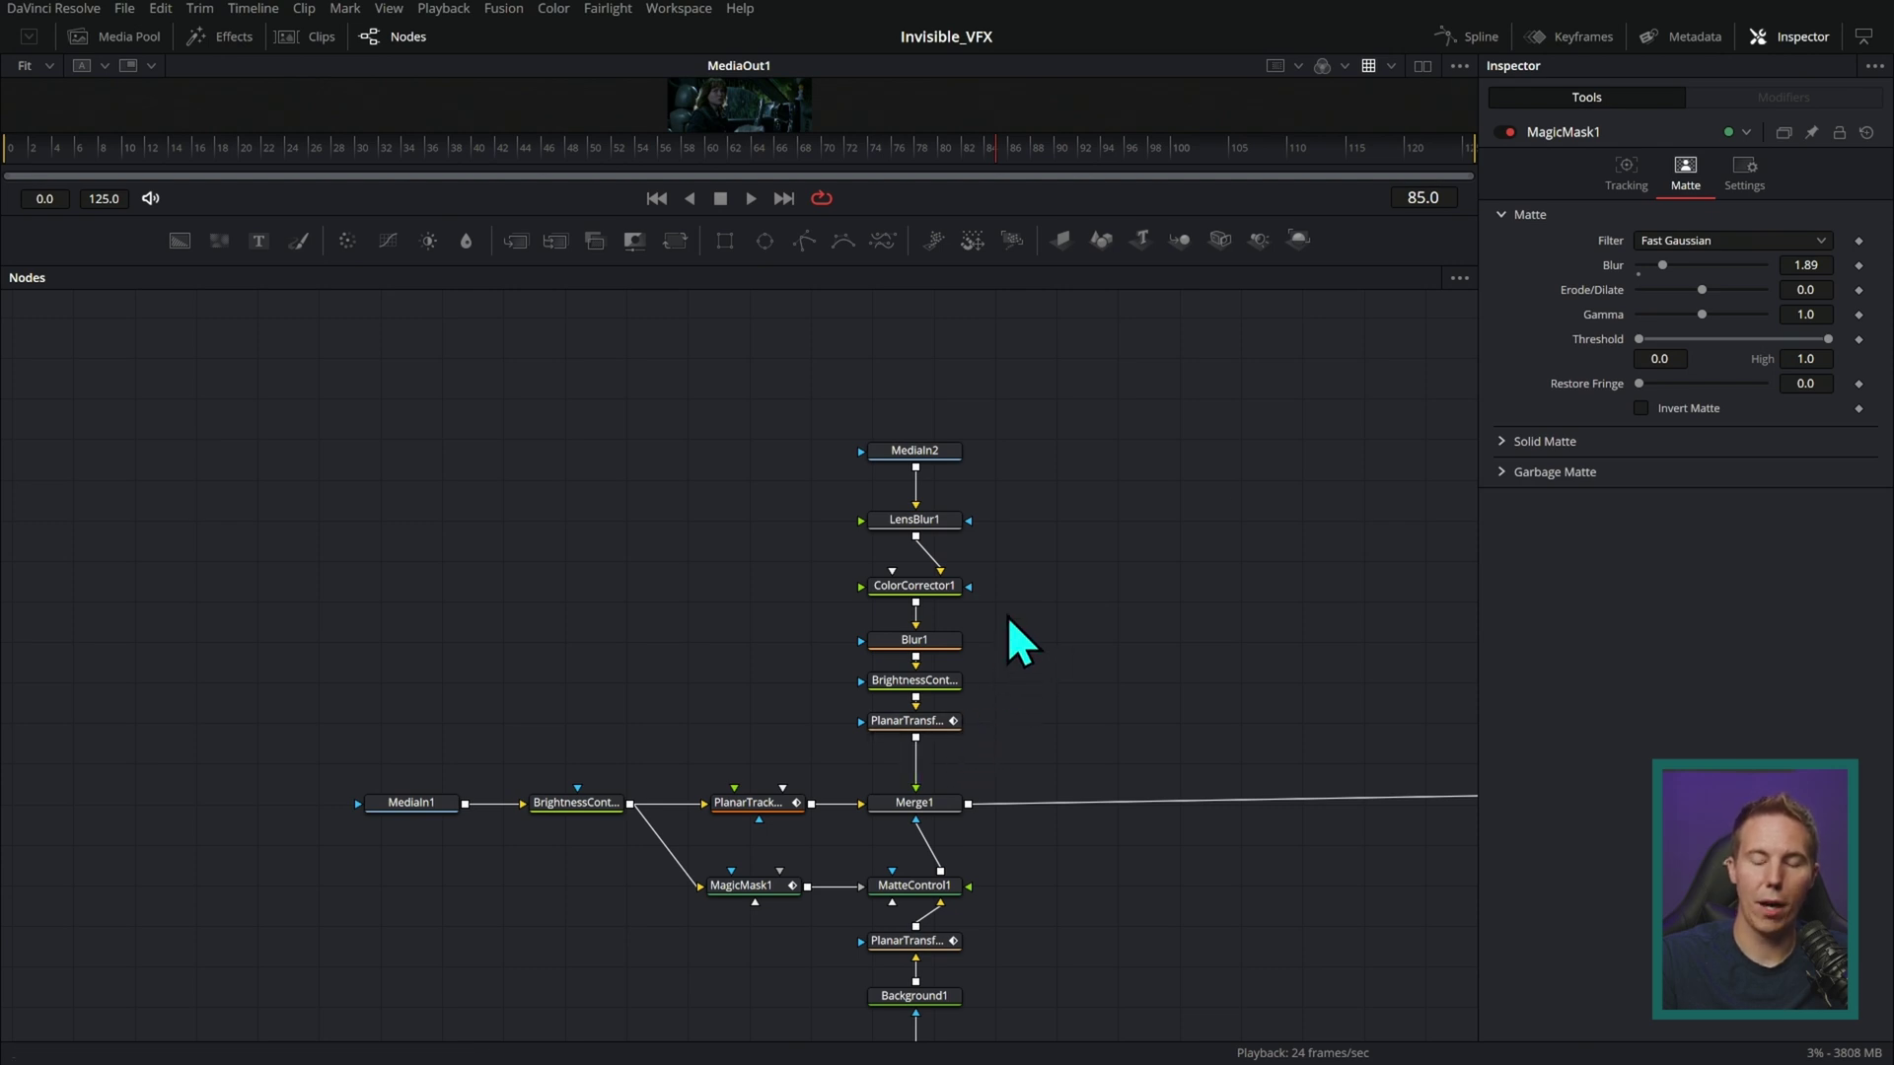
- Merge a Text1 node onto MediaIn2 via Merge2, with Text1 directly above Merge2
left_click(929, 449)
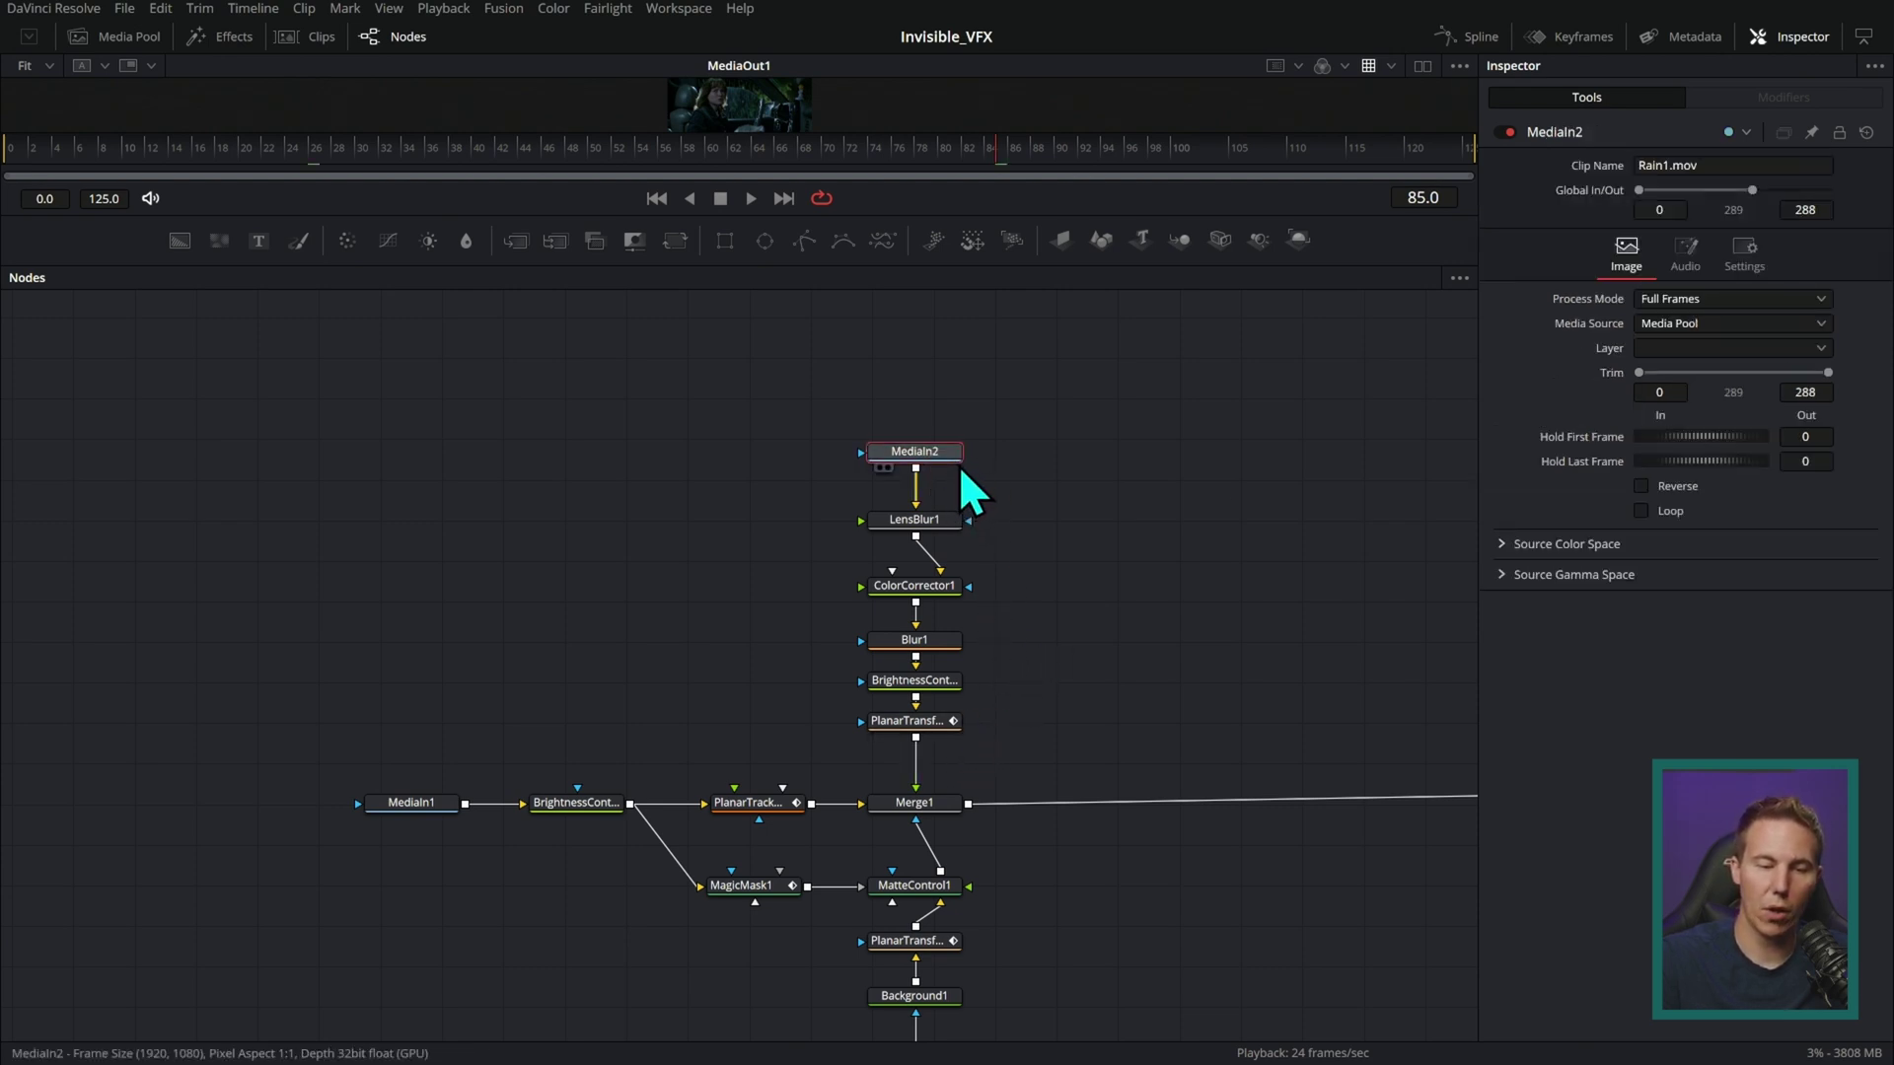
left_click_drag(258, 242, 921, 486)
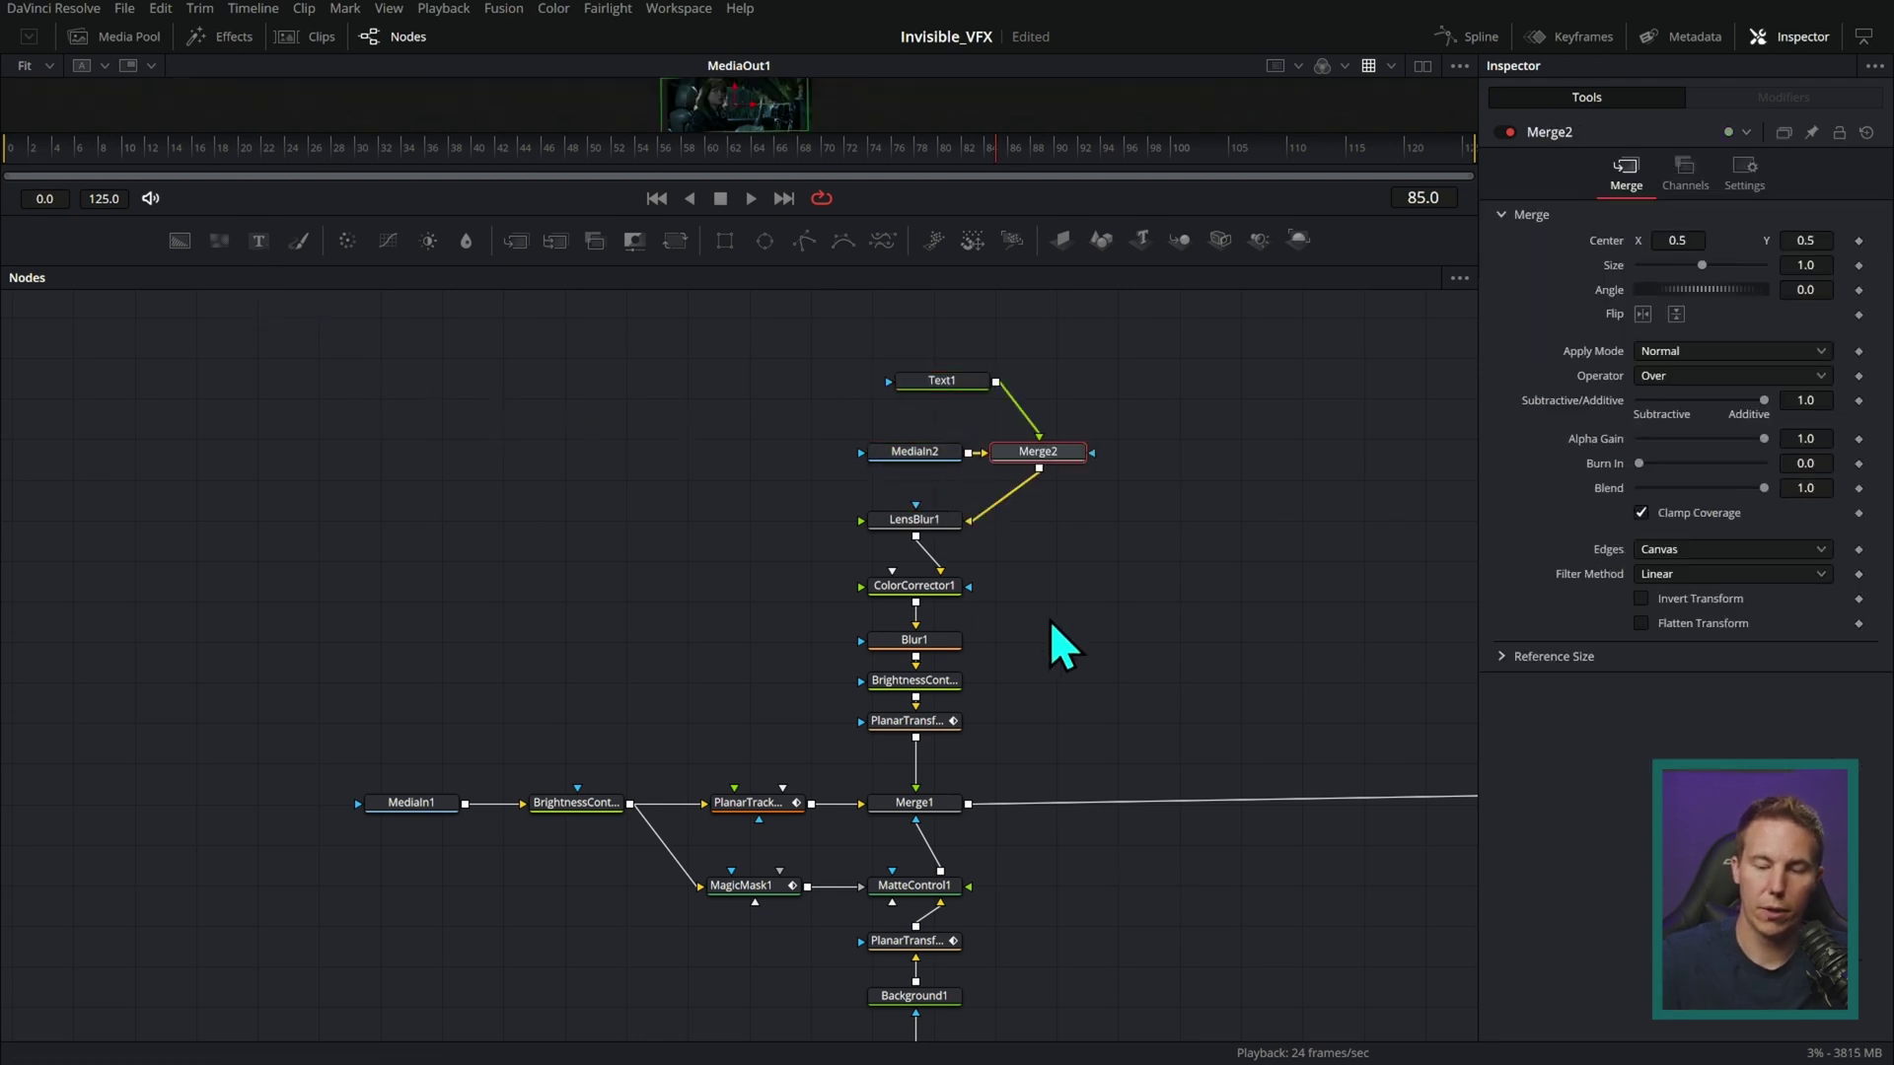
left_click_drag(1134, 311, 883, 463)
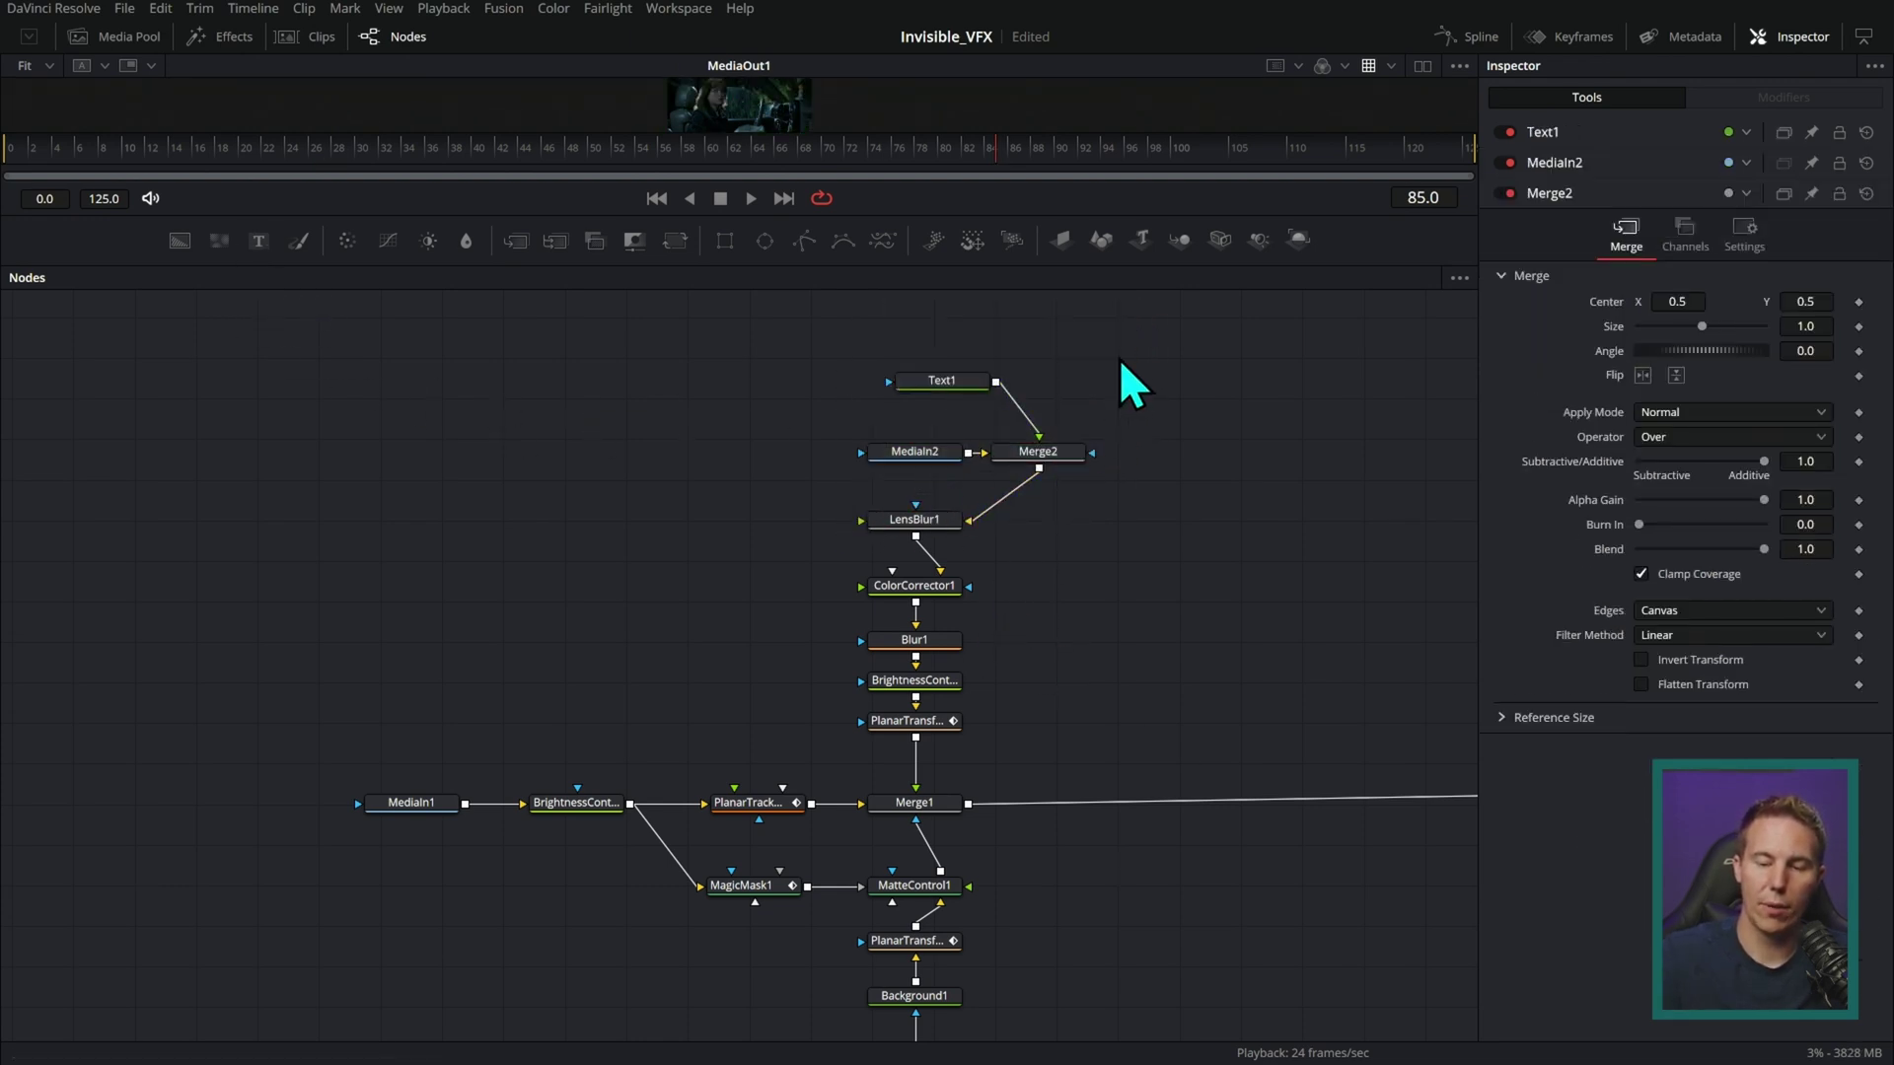
left_click_drag(1004, 457, 881, 454)
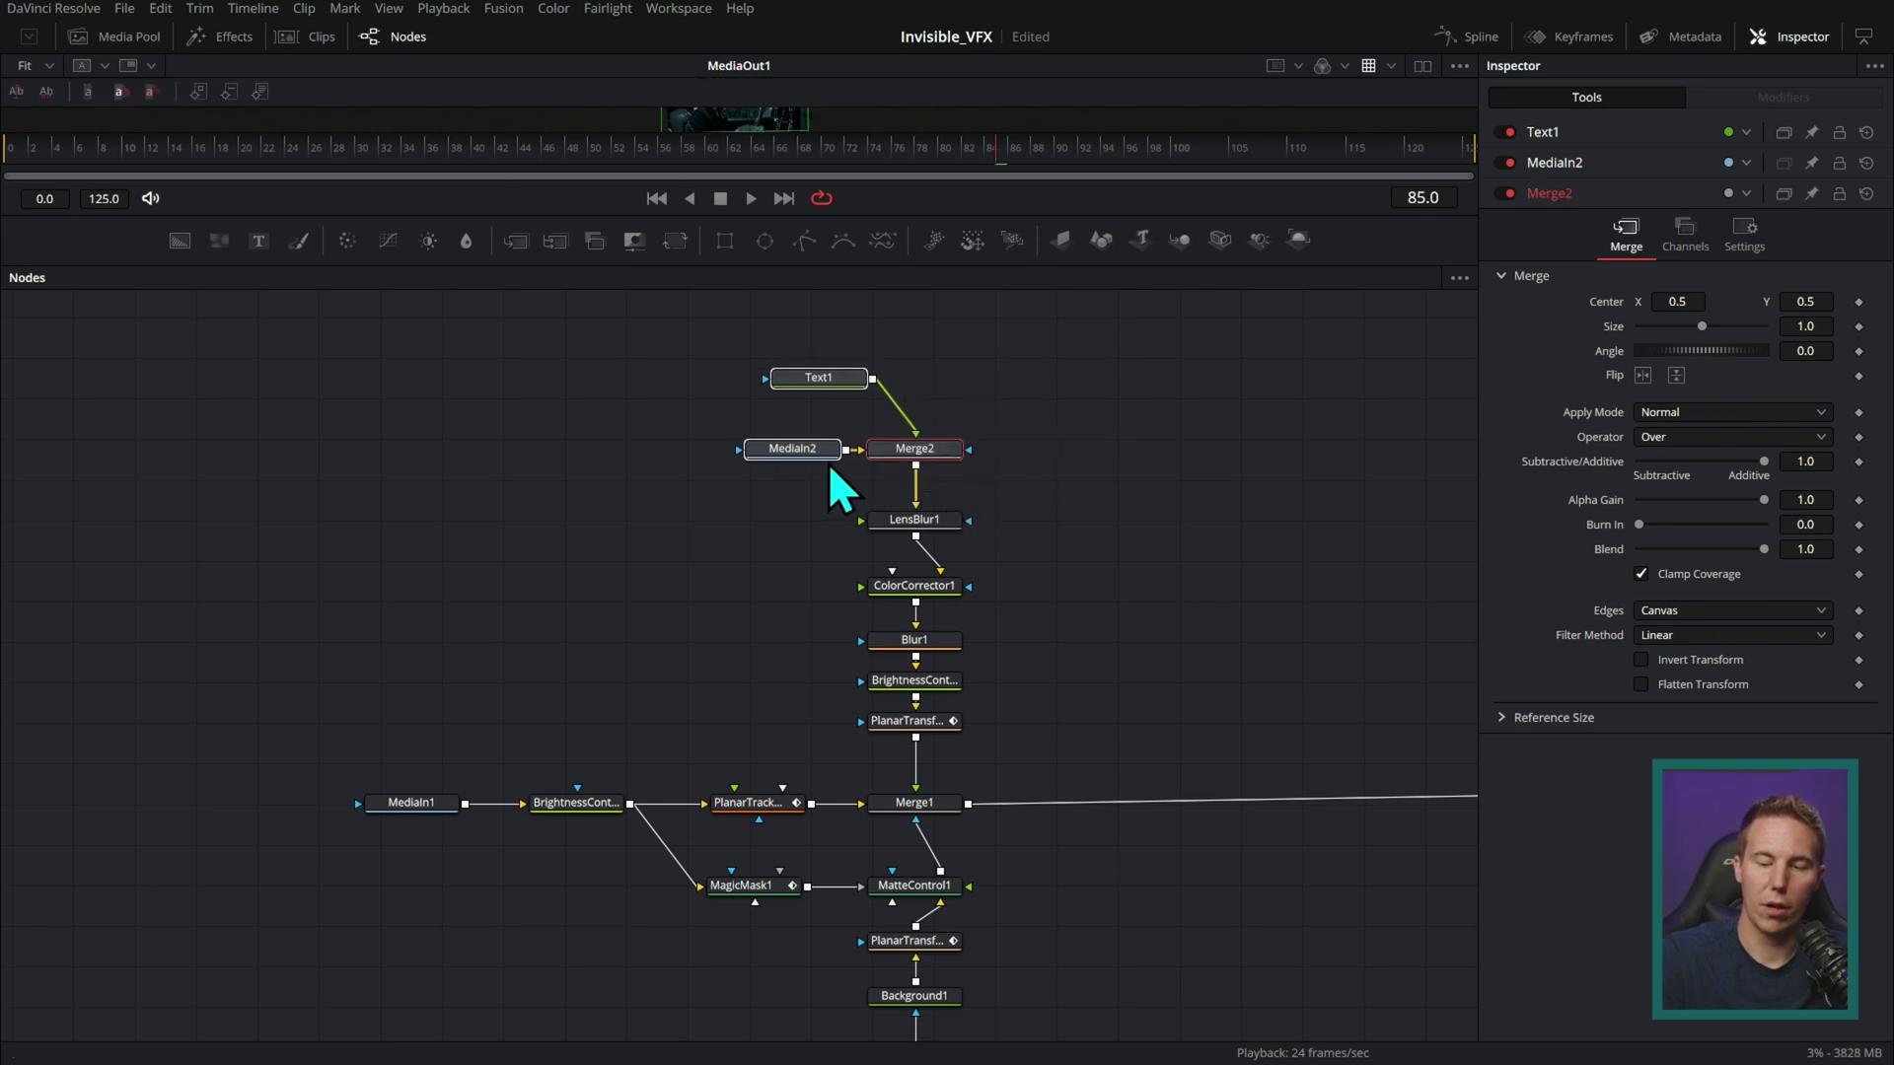
left_click_drag(818, 380, 914, 373)
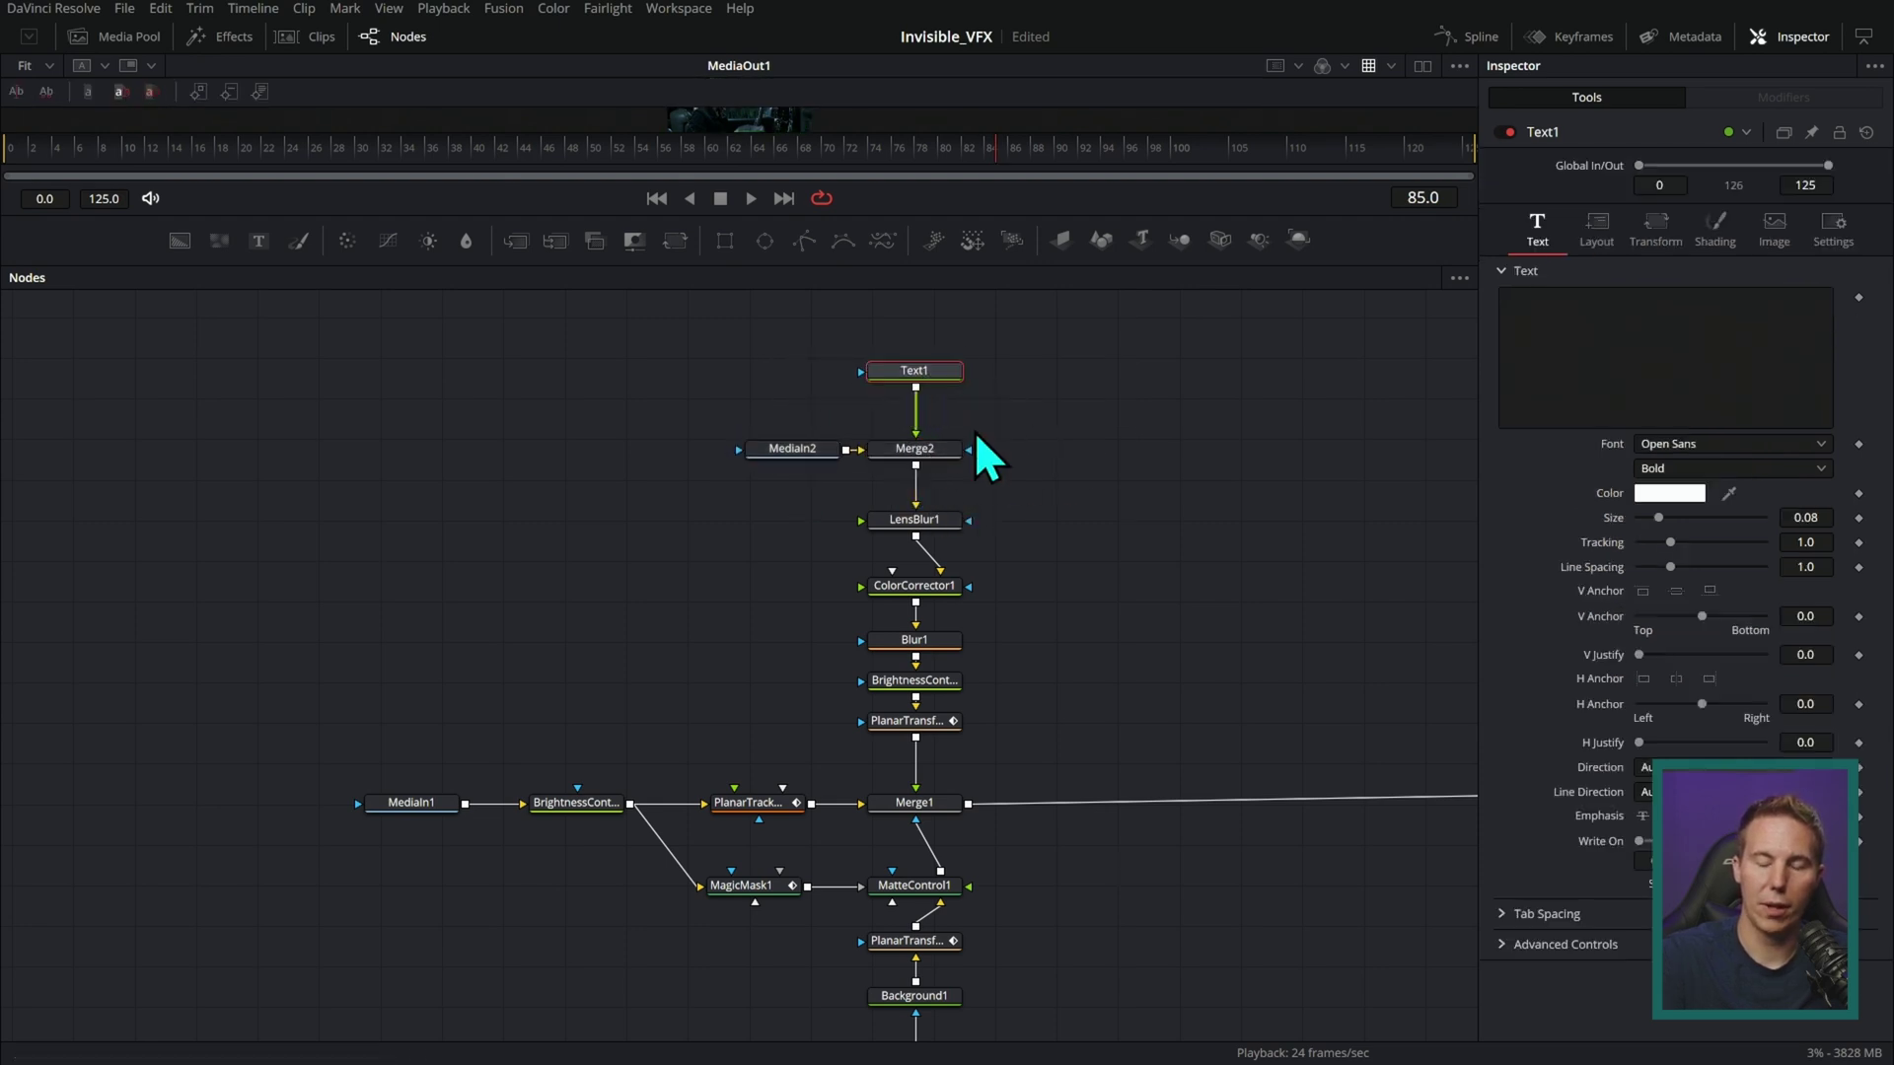
left_click(1112, 498)
- Move MediaIn2 left and chain Brightness Contrast, Blur2 and ColorCurves1 horizontally into Merge2
left_click_drag(795, 451, 331, 452)
left_click(429, 239)
left_click(346, 240)
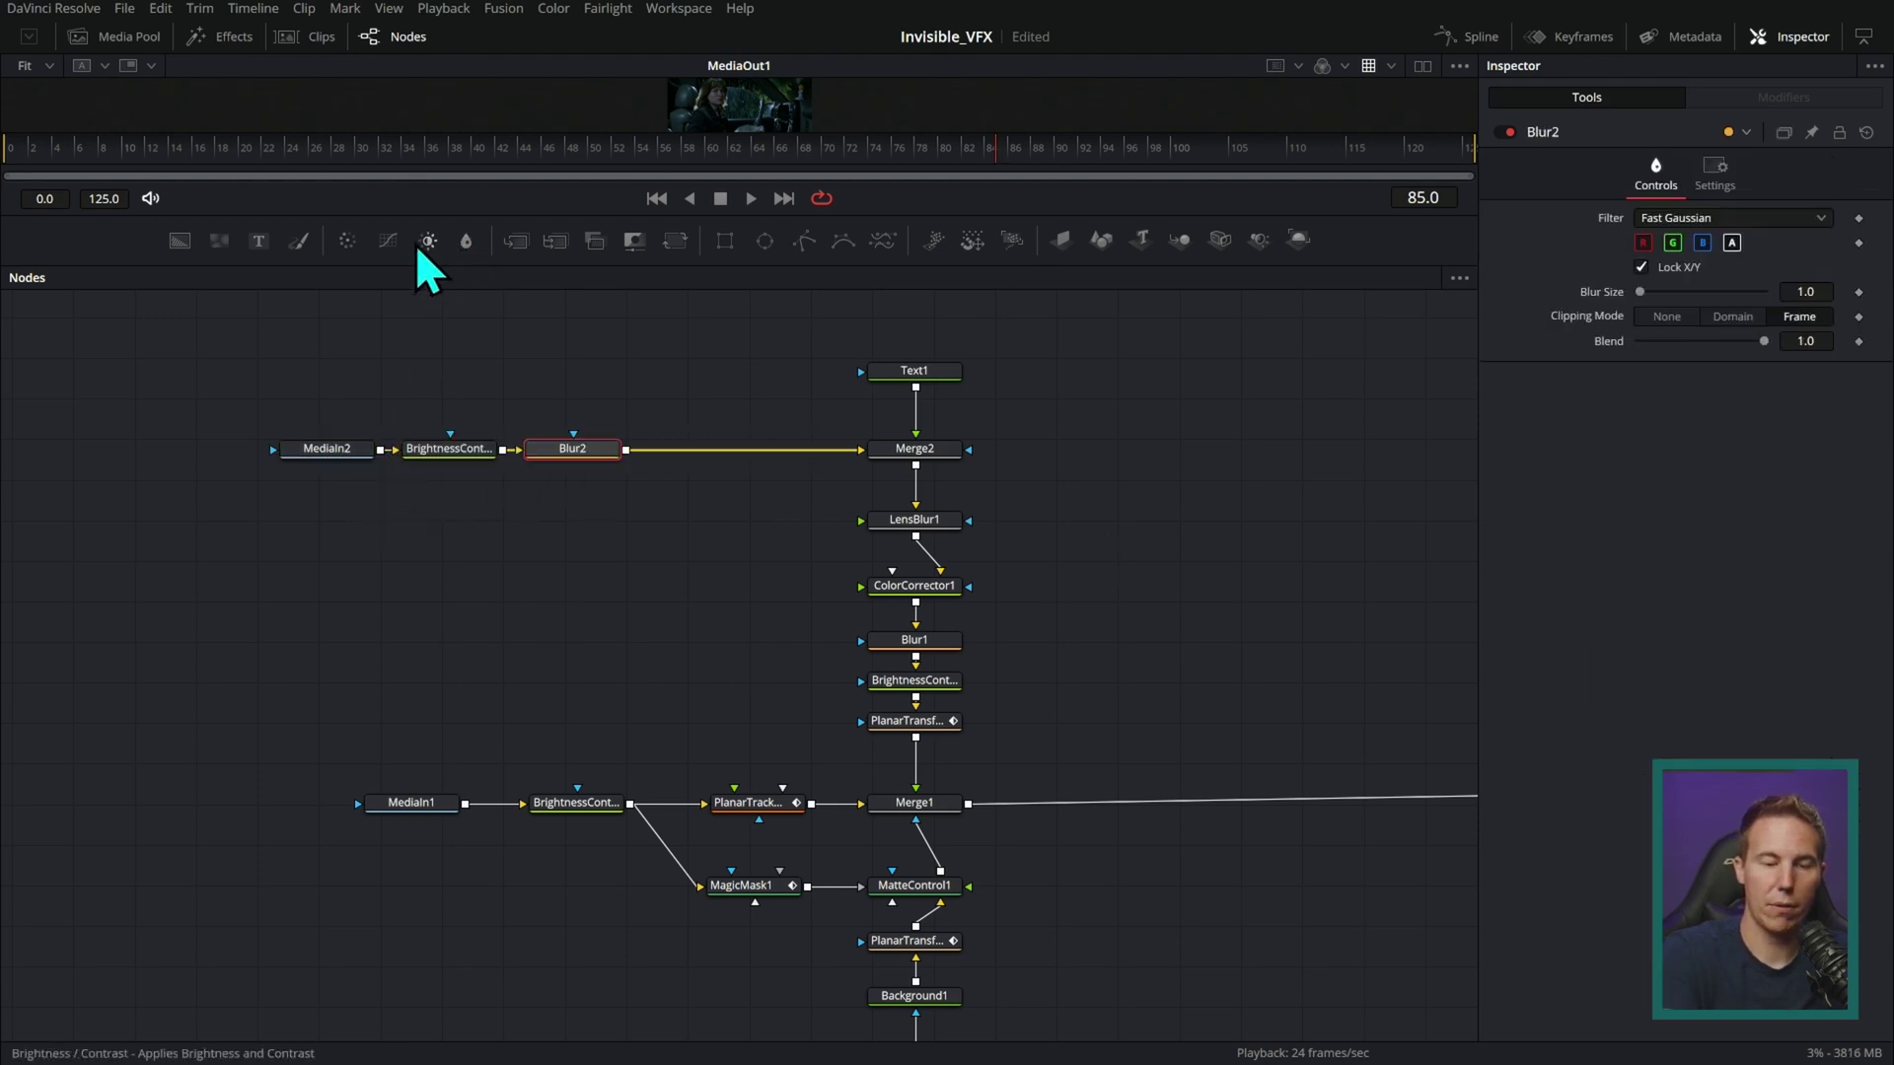
left_click(387, 239)
left_click(466, 240)
key("ctrl+z")
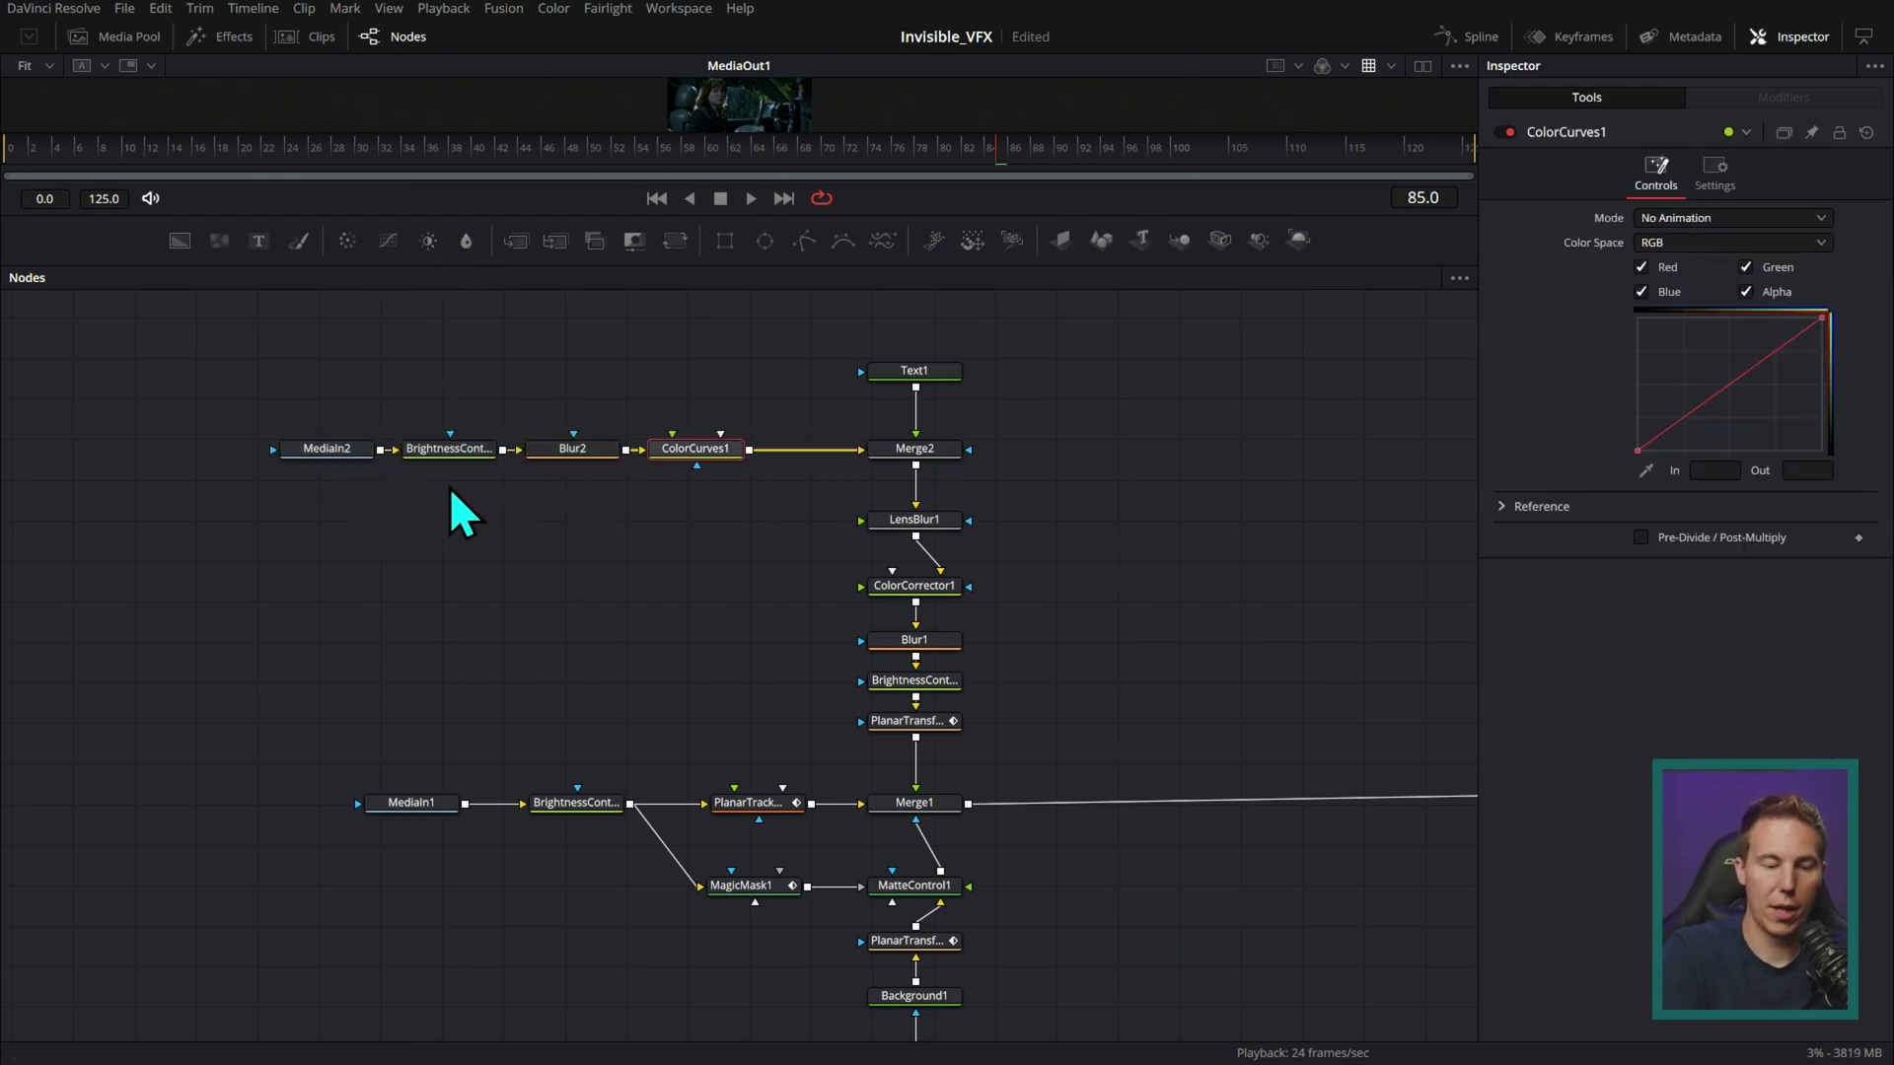
mouse_move(308, 451)
left_mouse_down()
mouse_move(968, 457)
mouse_move(946, 478)
mouse_move(916, 736)
left_mouse_up()
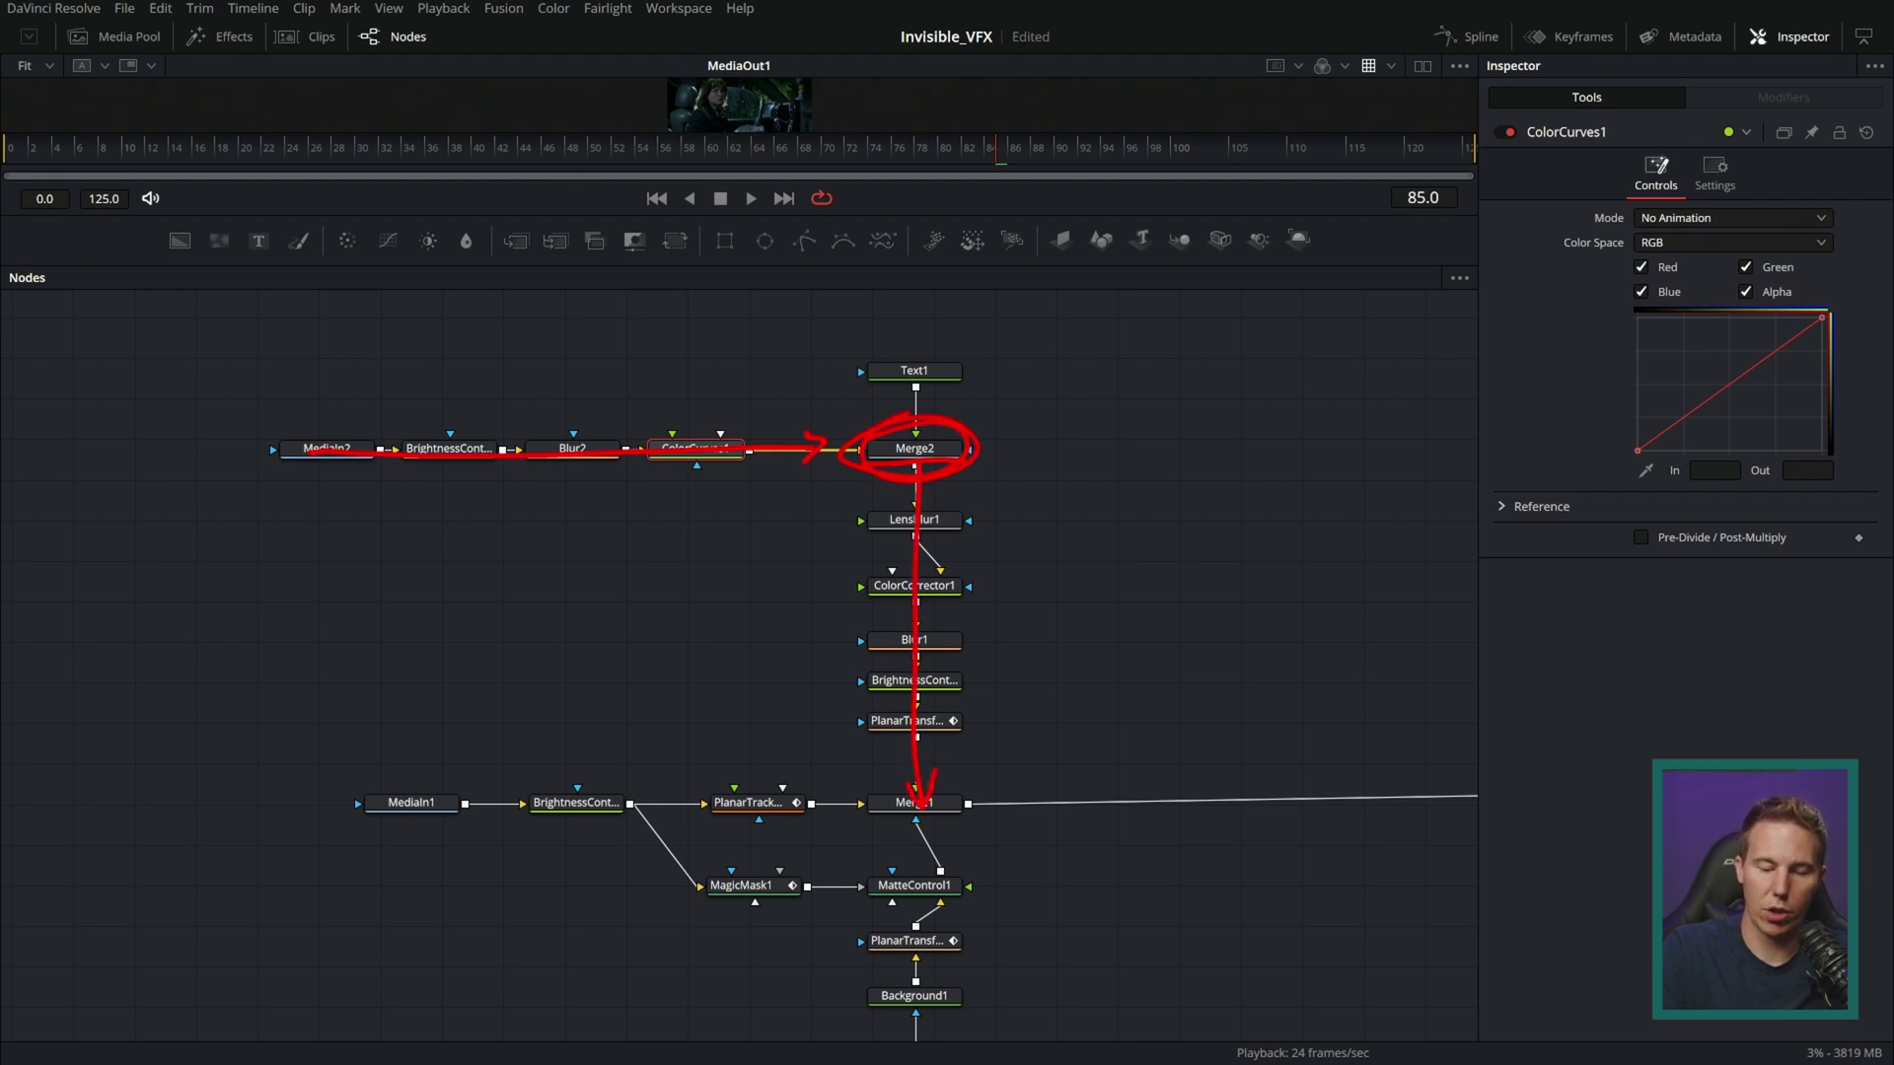
mouse_move(376, 779)
left_mouse_down()
mouse_move(568, 820)
mouse_move(1093, 847)
mouse_move(1128, 773)
mouse_move(378, 784)
left_mouse_up()
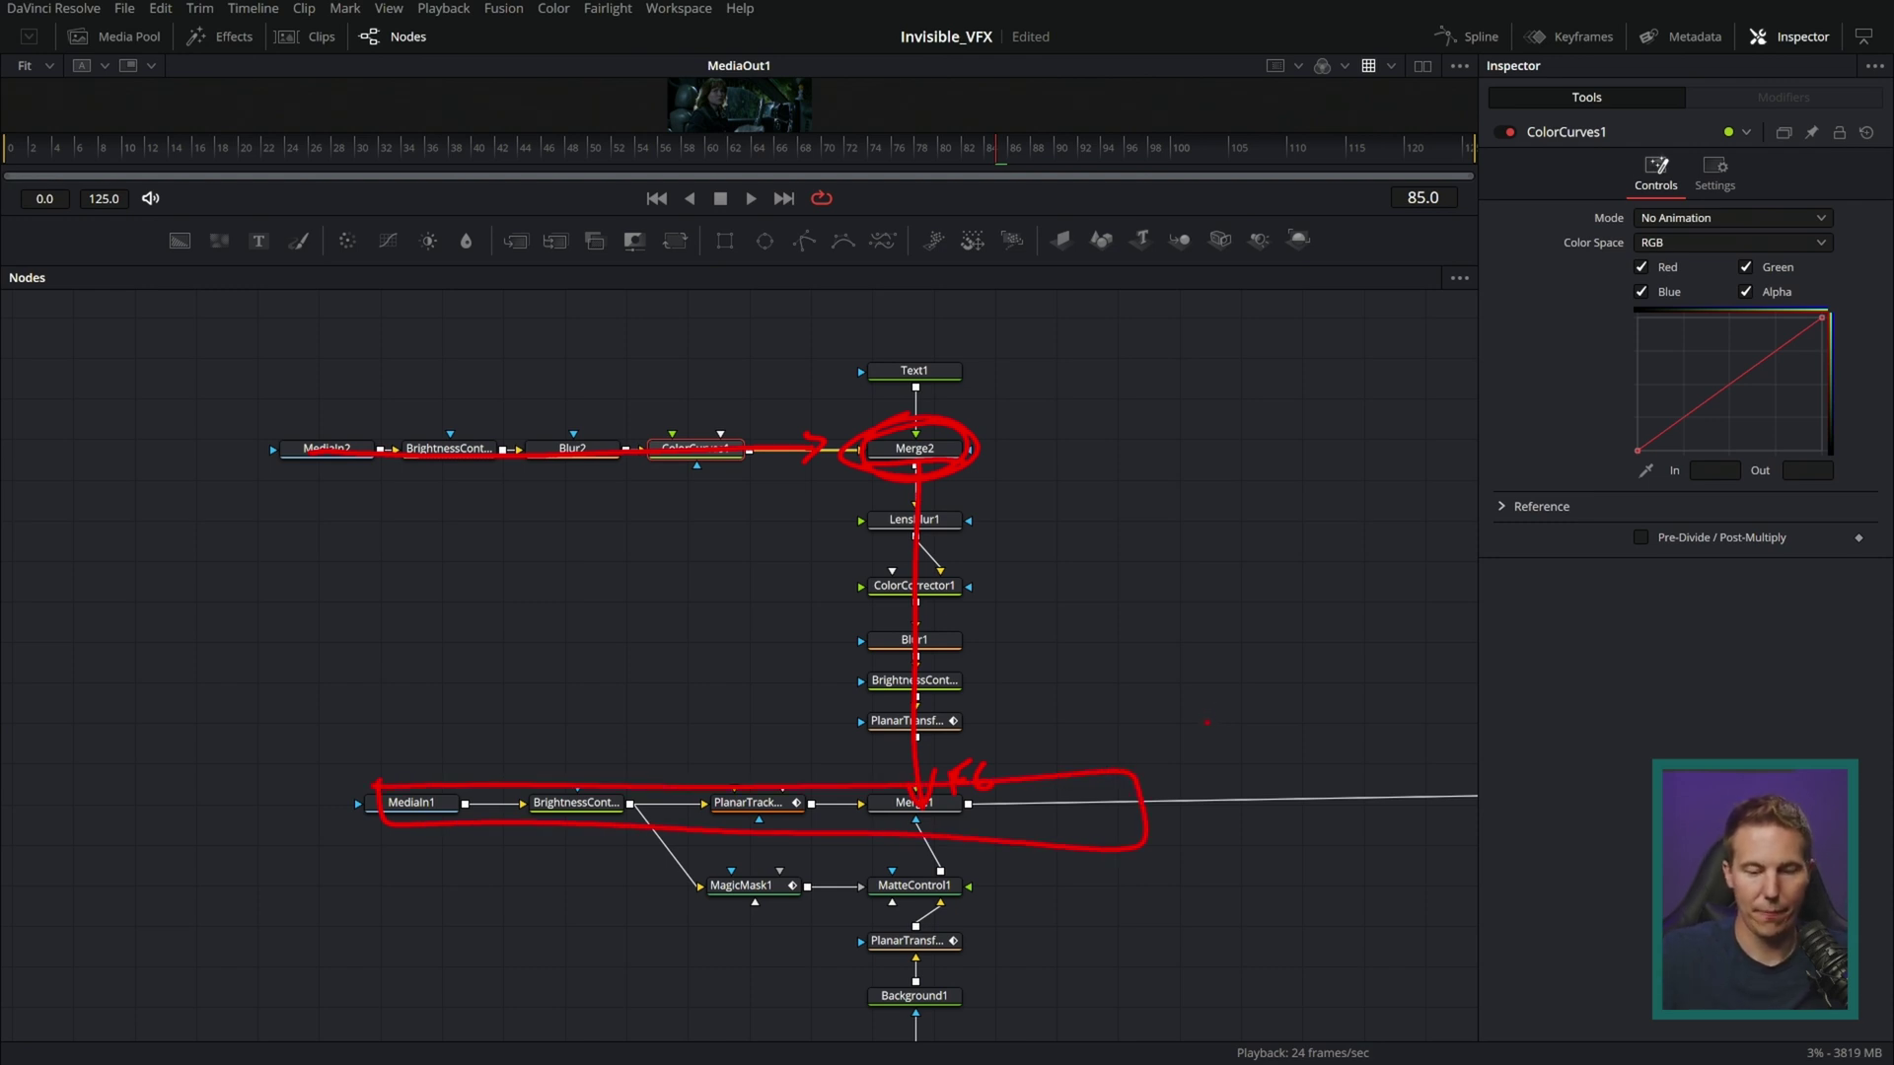
key("Escape")
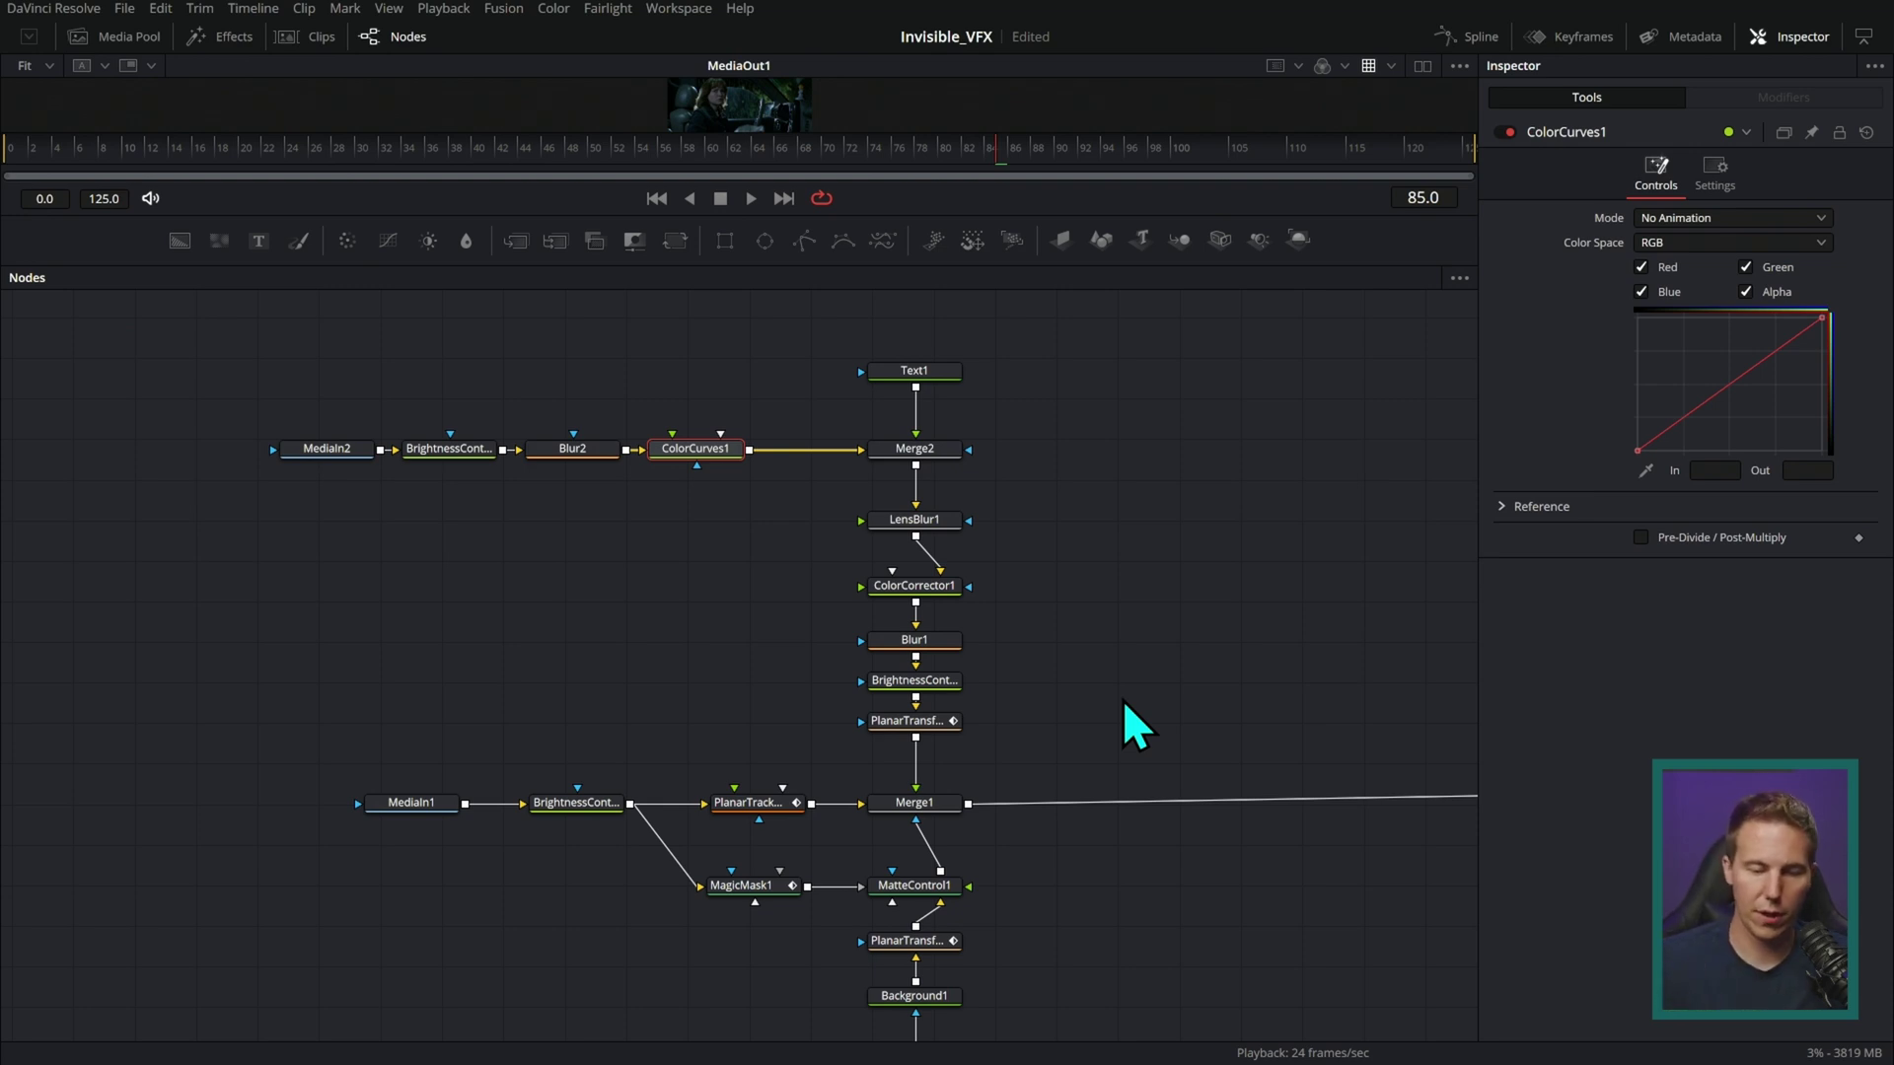
scroll(1217, 624, "down", 3)
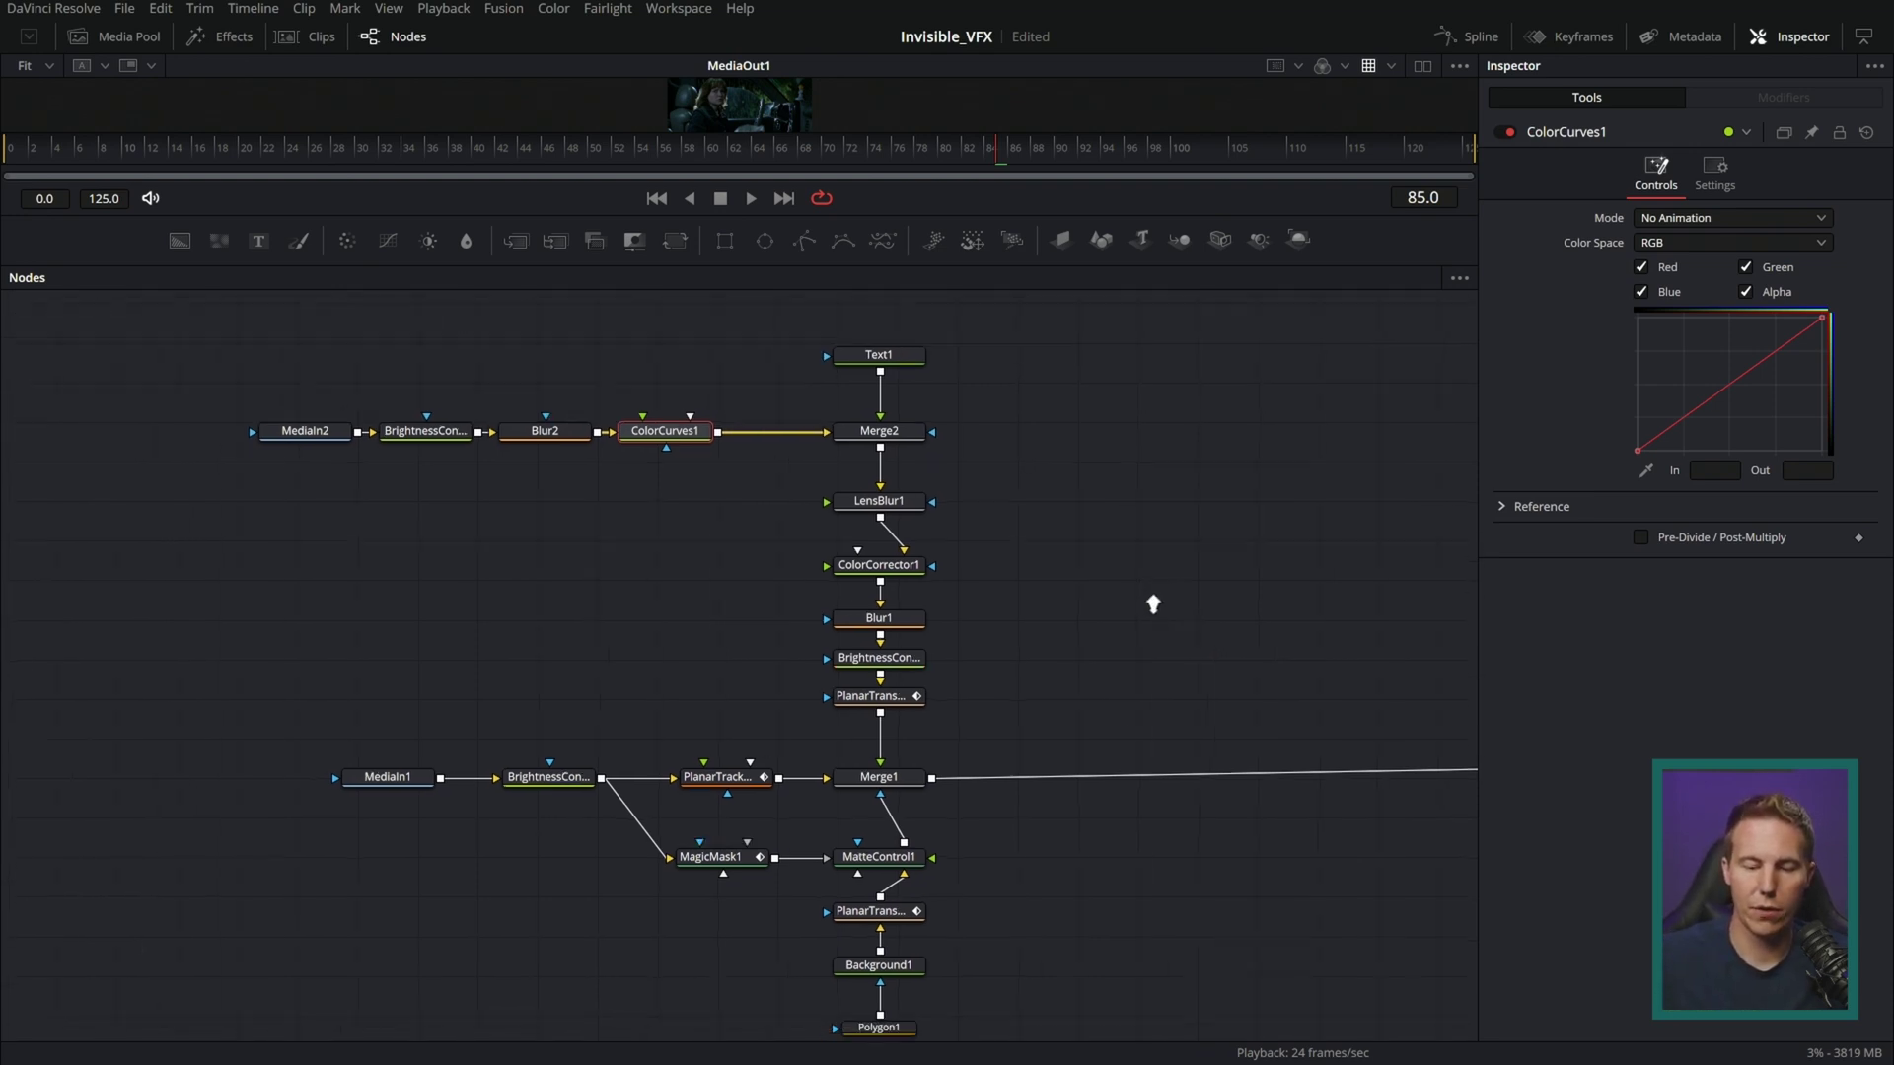
scroll(1035, 636, "up", 2)
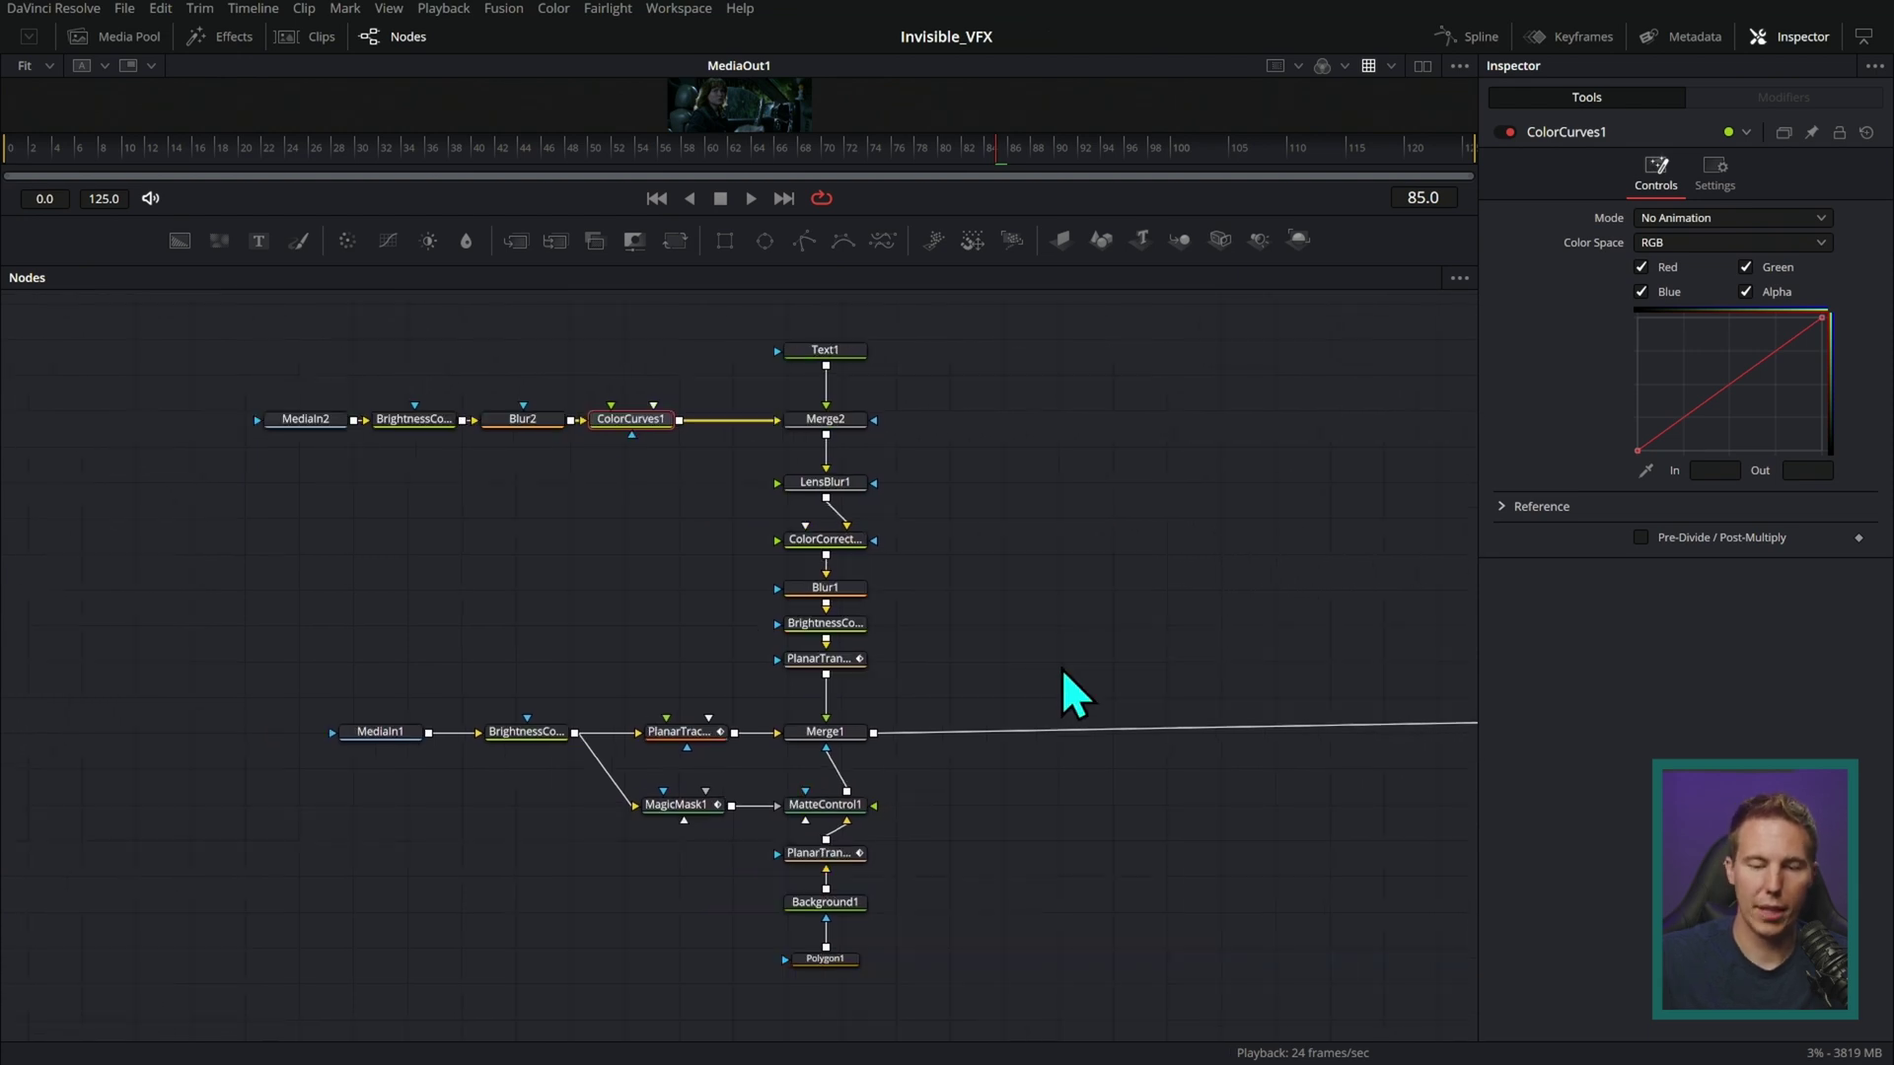